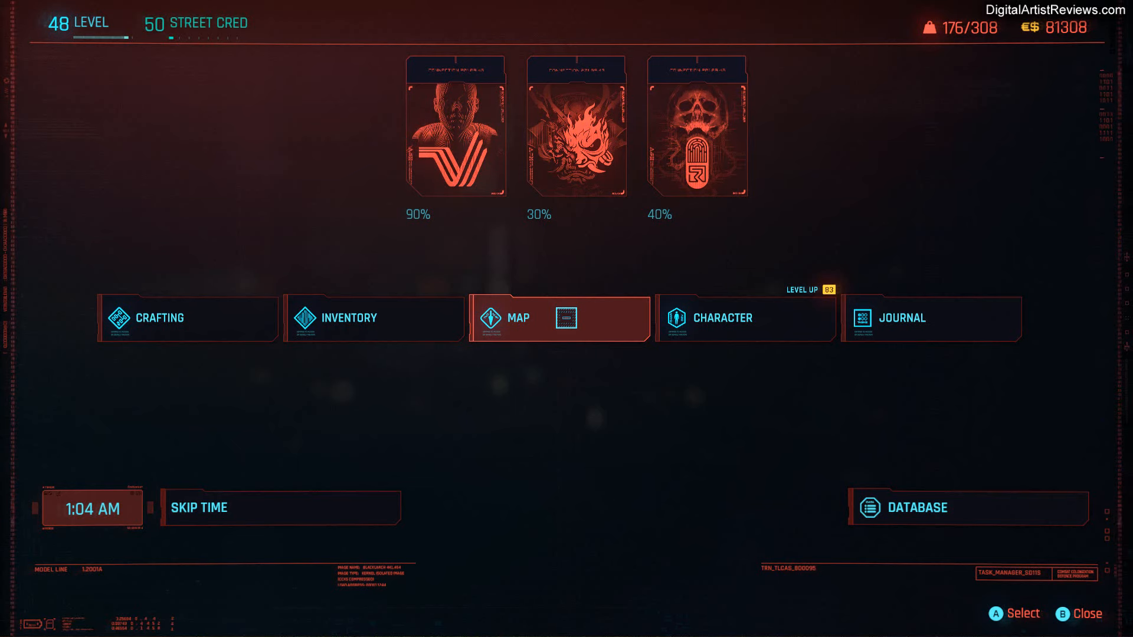
Skip the in-game time to around midnight.
key("Escape")
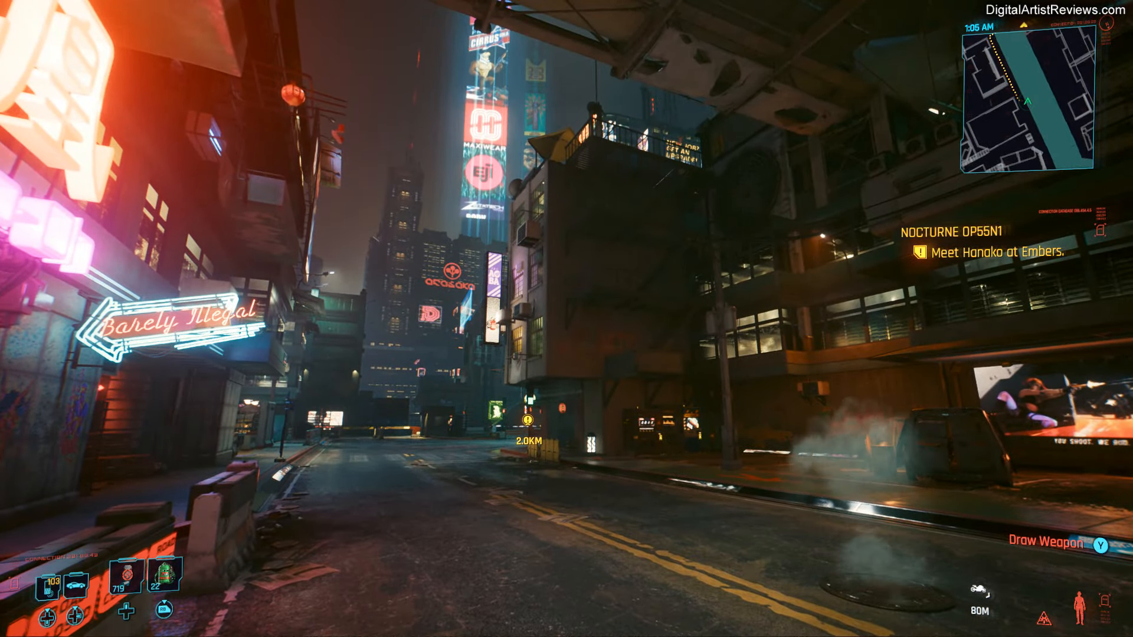
key("i")
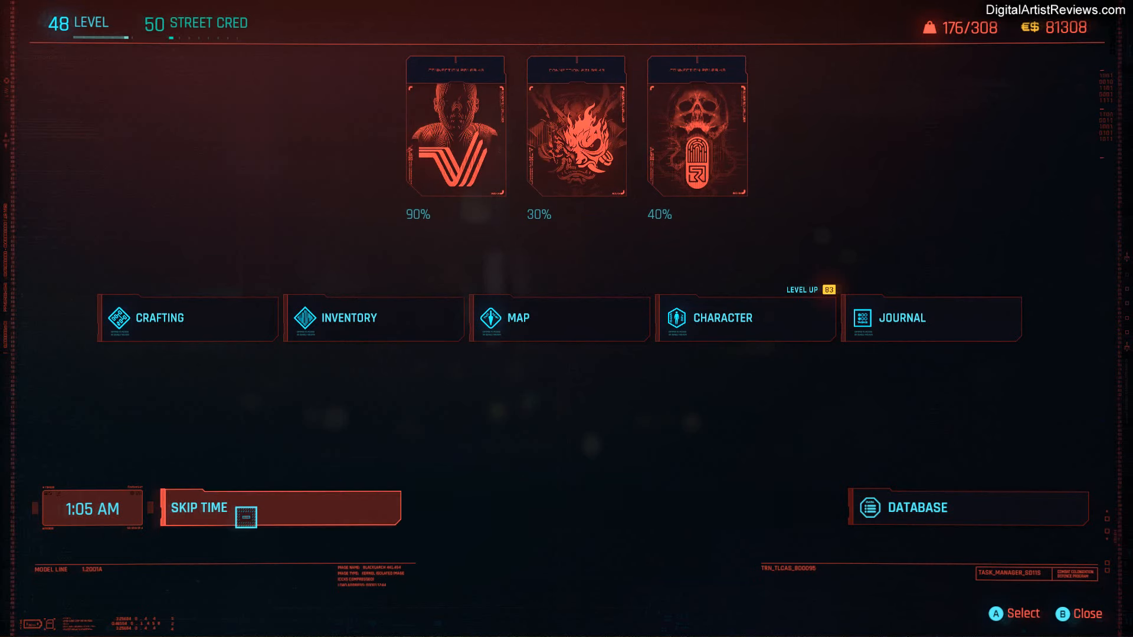
left_click(240, 511)
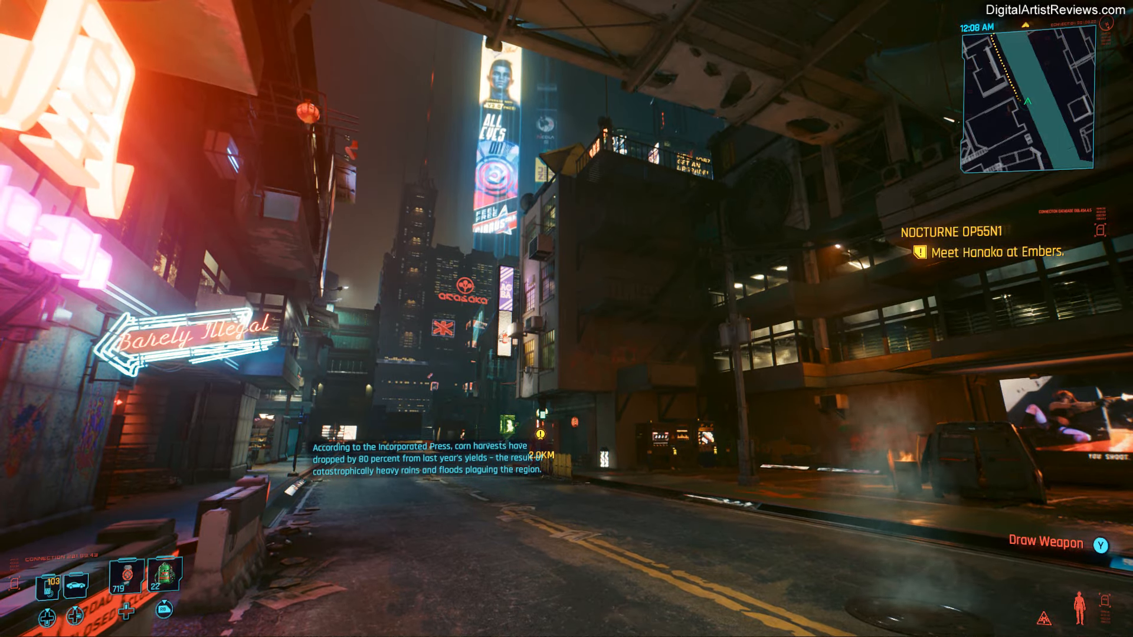
In photo mode, set the camera type to First-person Perspective and hide the interface for a clean shot of the street.
key("Escape")
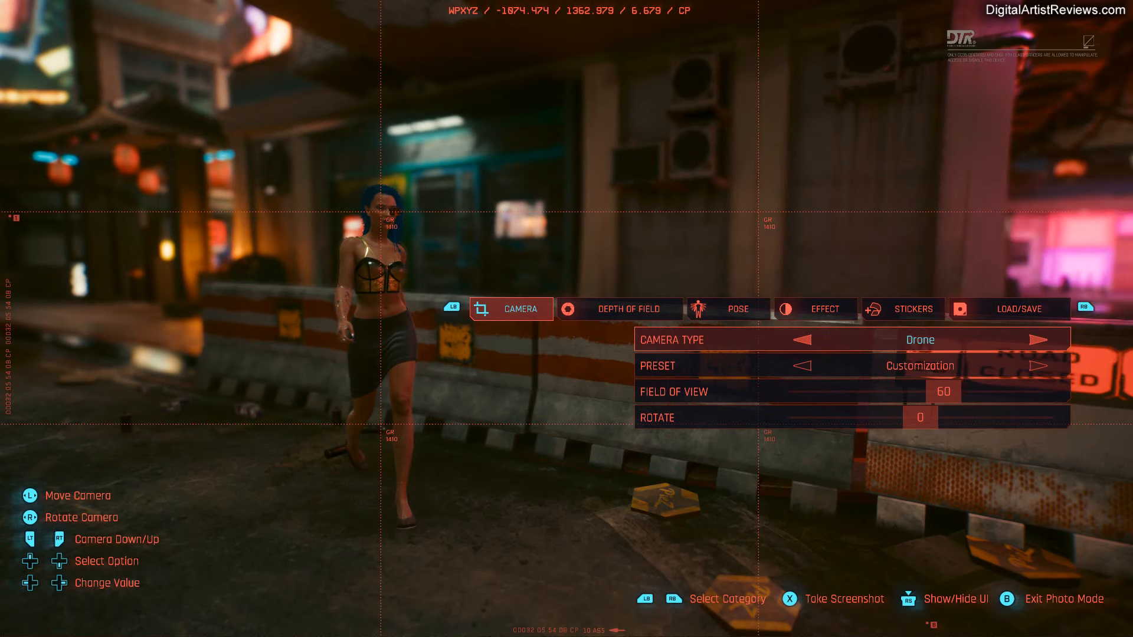
key("Right")
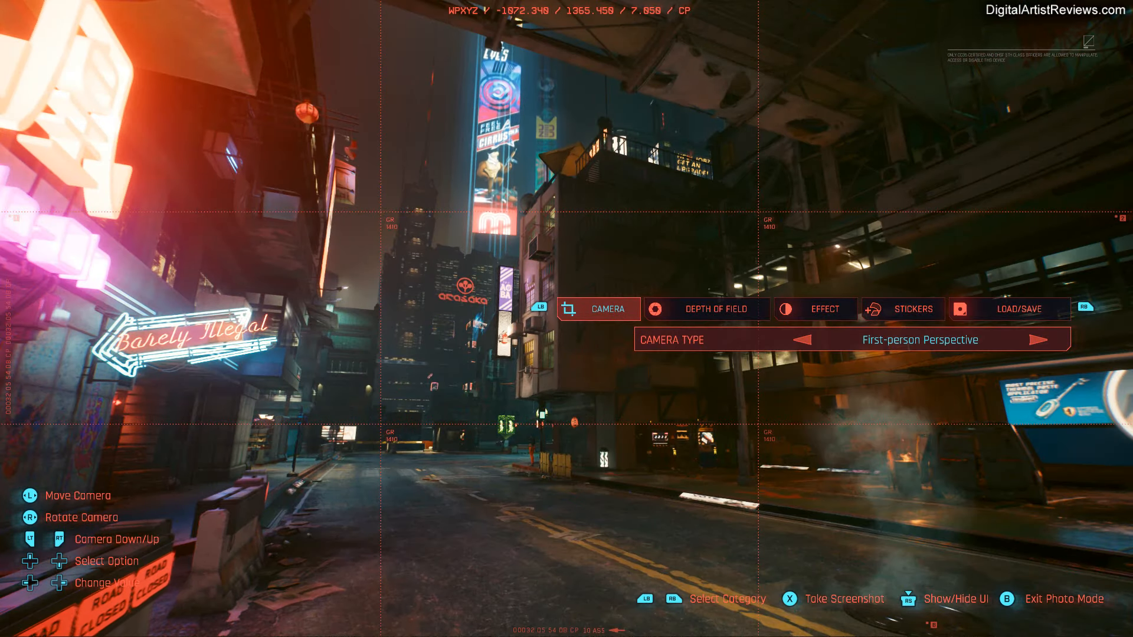
key("e")
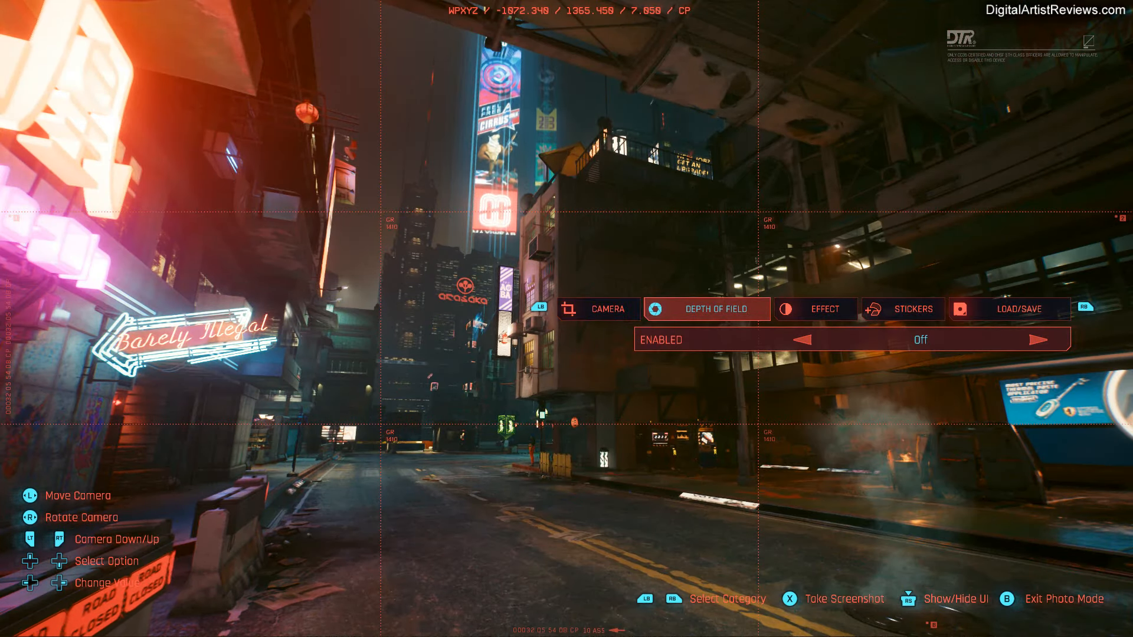
key("e")
key("e")
key("e")
key("e")
key("e")
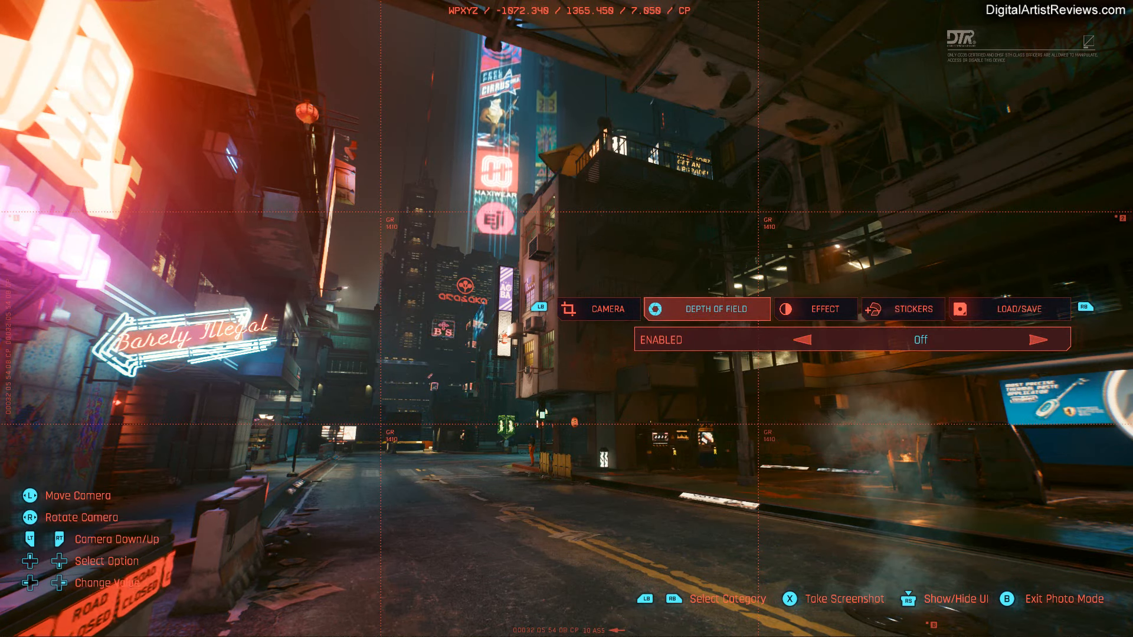
key("h")
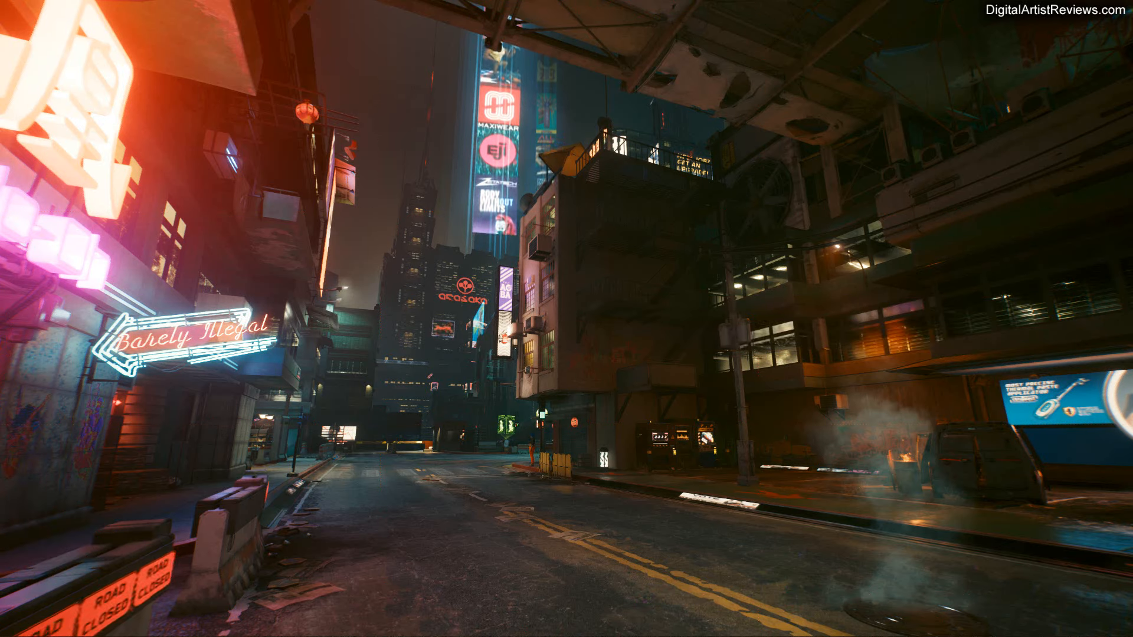
key("h")
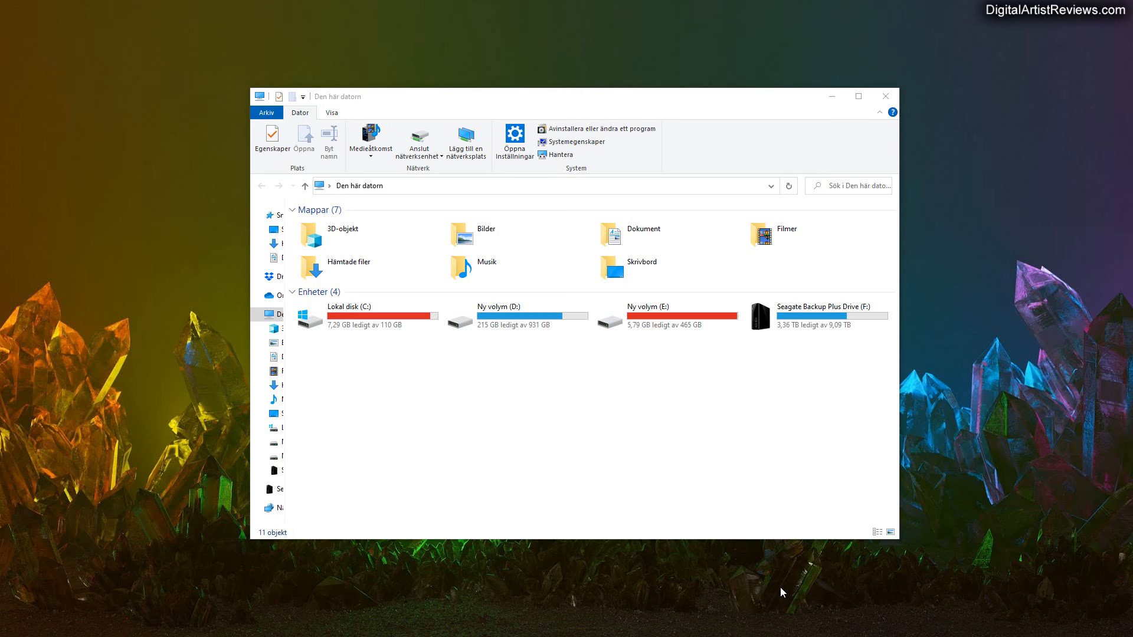
In File Explorer, open the screenshot photomode_14052022_131135 from the Cyberpunk 2077 folder inside Bilder.
double_click(482, 235)
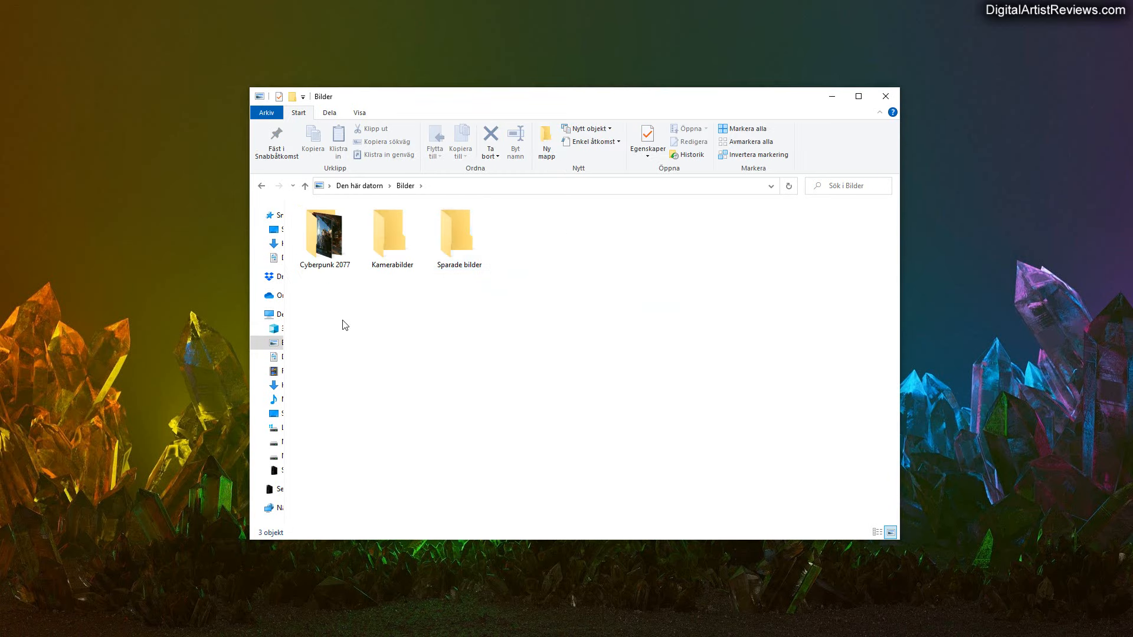
double_click(323, 254)
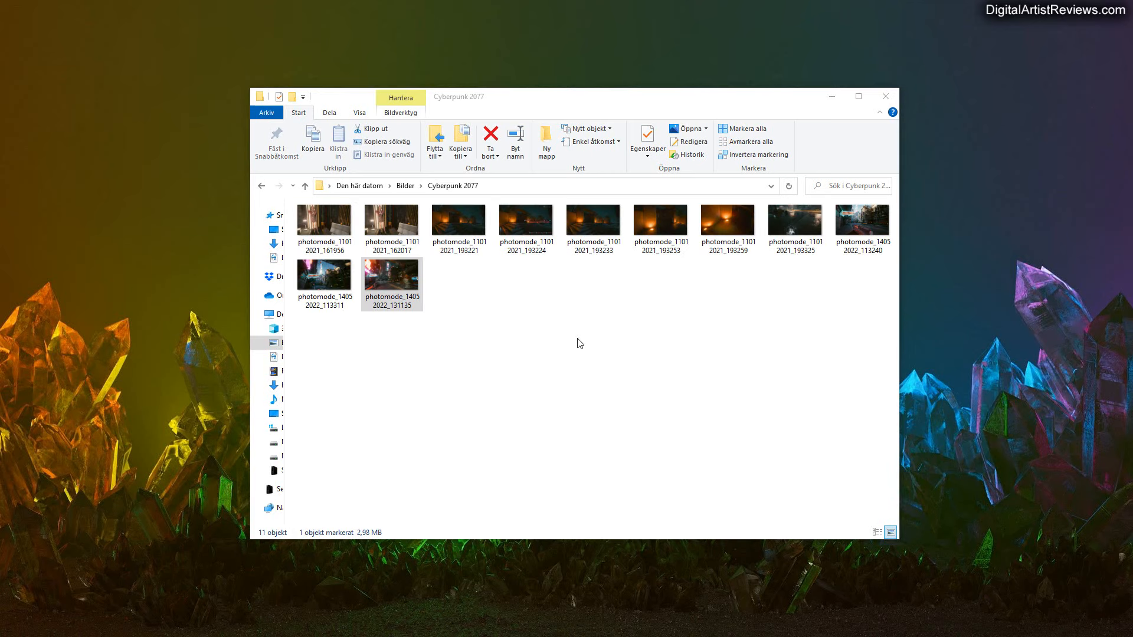
left_click(400, 276)
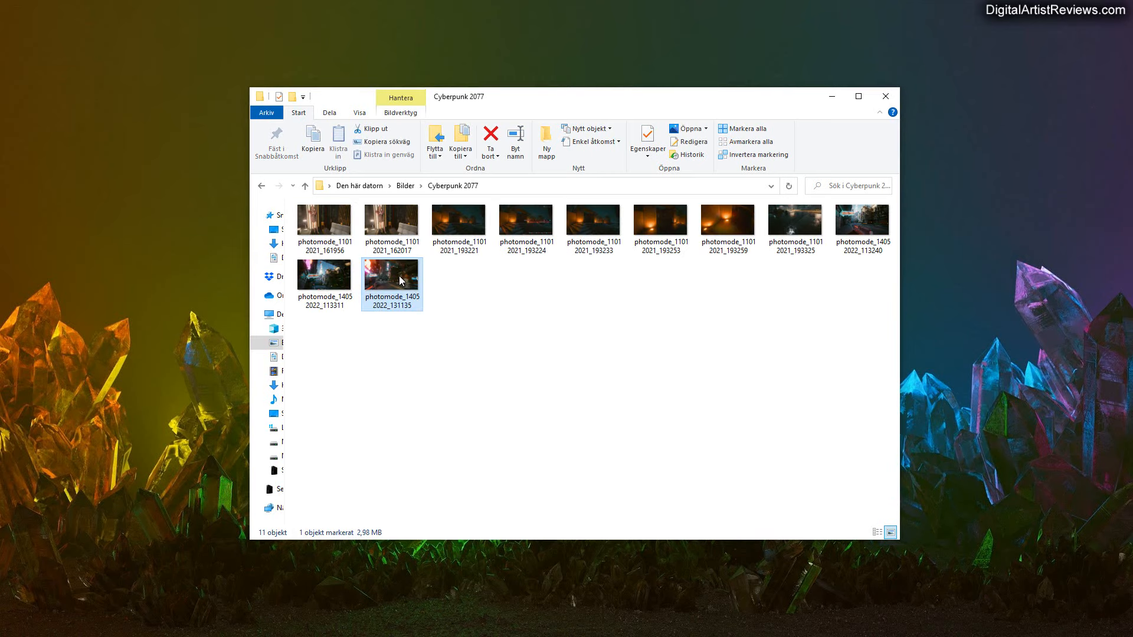
double_click(399, 280)
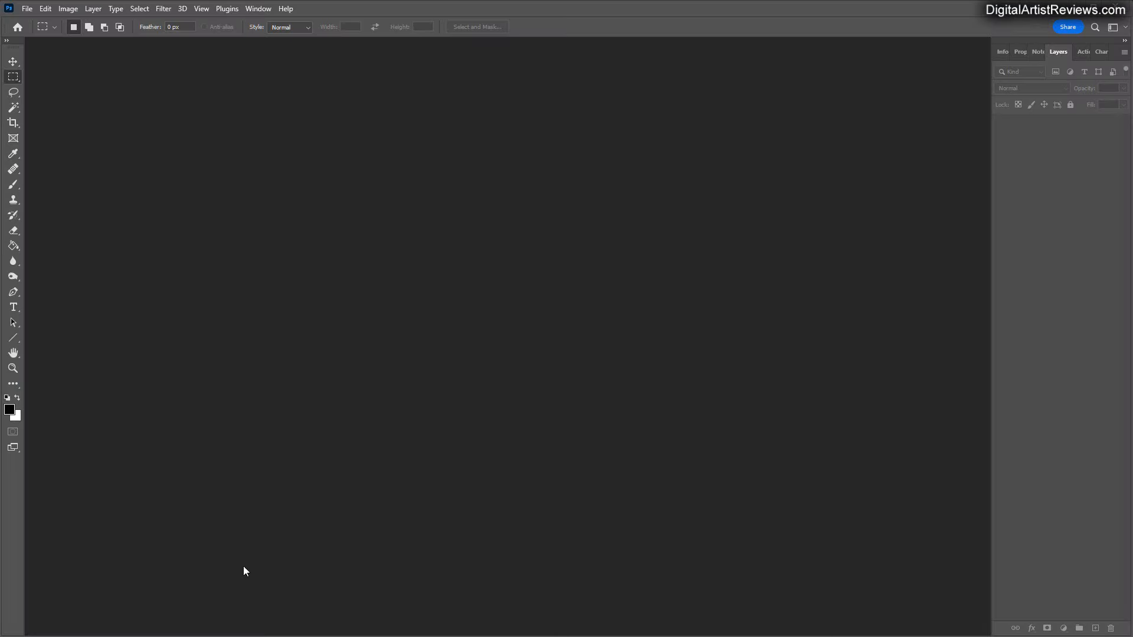
Open photomode_14052022_131135 from the Cyberpunk Images folder in Photoshop.
key("alt+Tab")
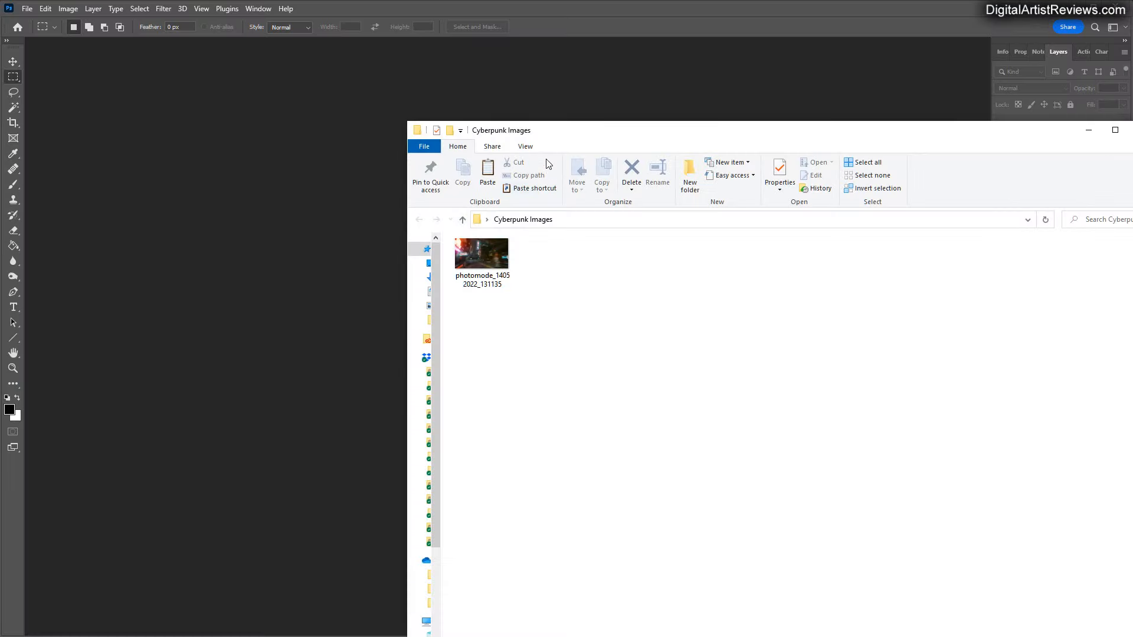
left_click_drag(544, 138, 726, 130)
left_click_drag(667, 255, 472, 284)
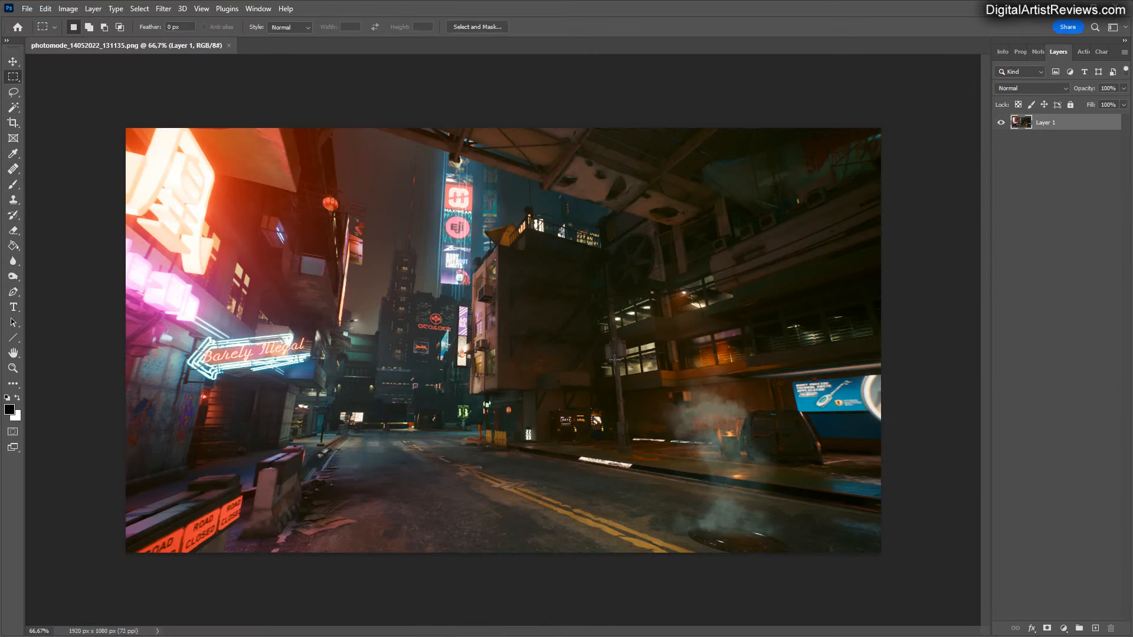
Check the screenshot's pixel dimensions and resolution without resizing it.
left_click(68, 10)
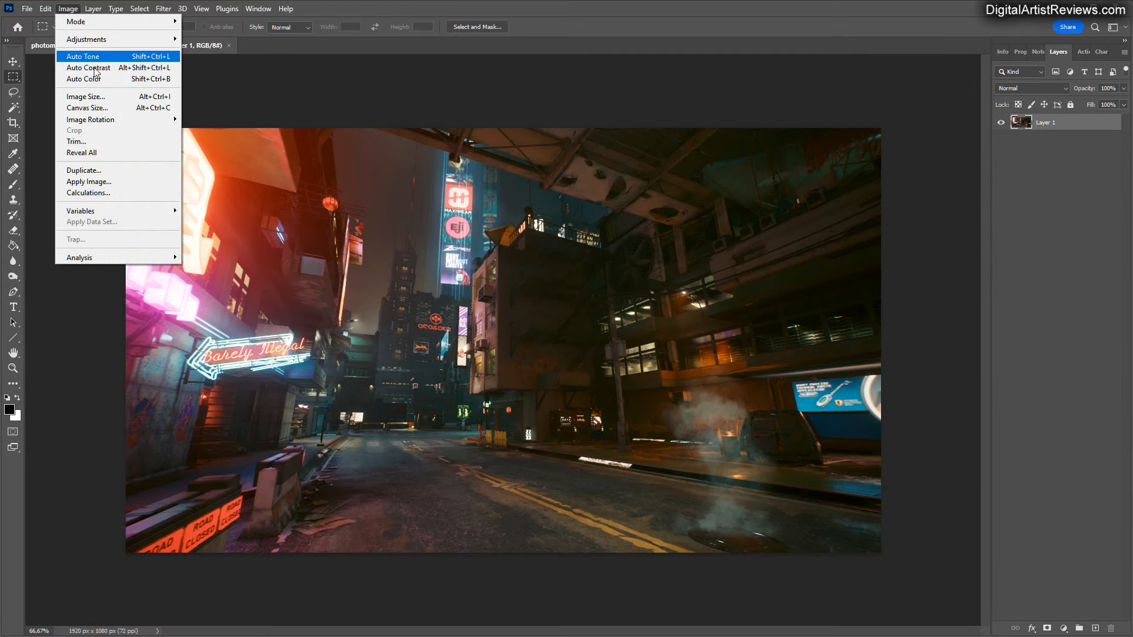
left_click(91, 95)
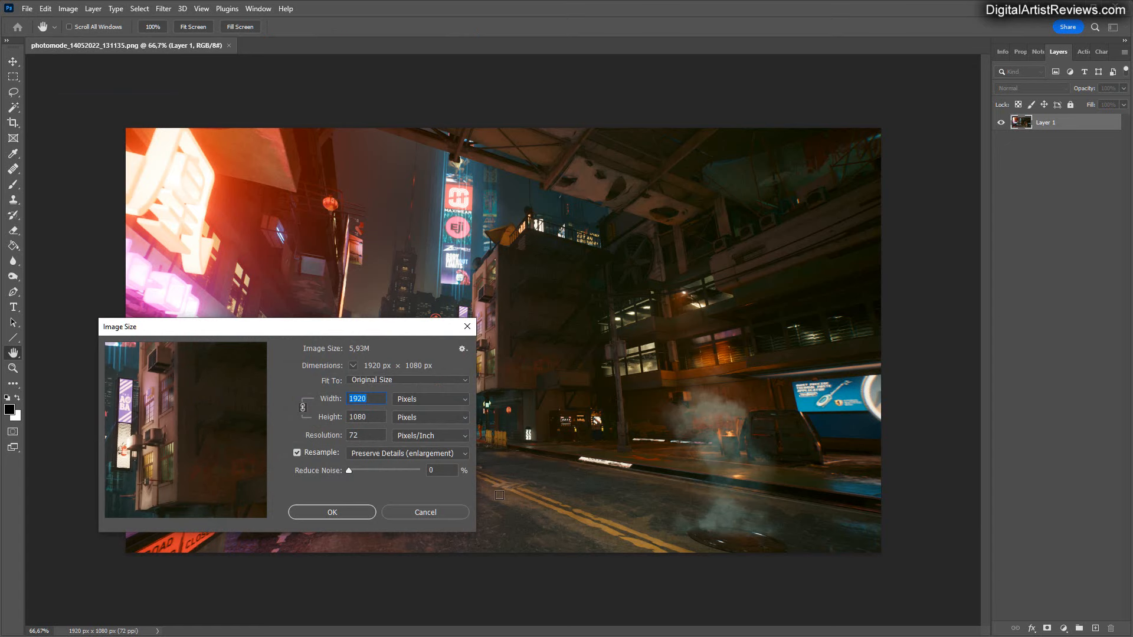
left_click_drag(315, 333, 324, 383)
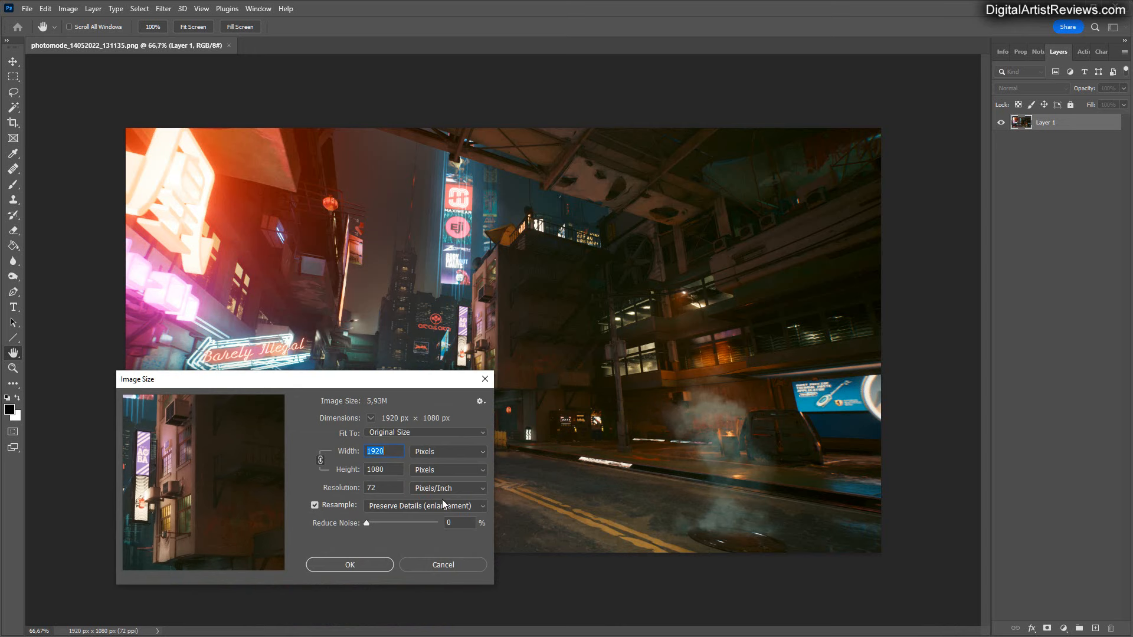
left_click(433, 565)
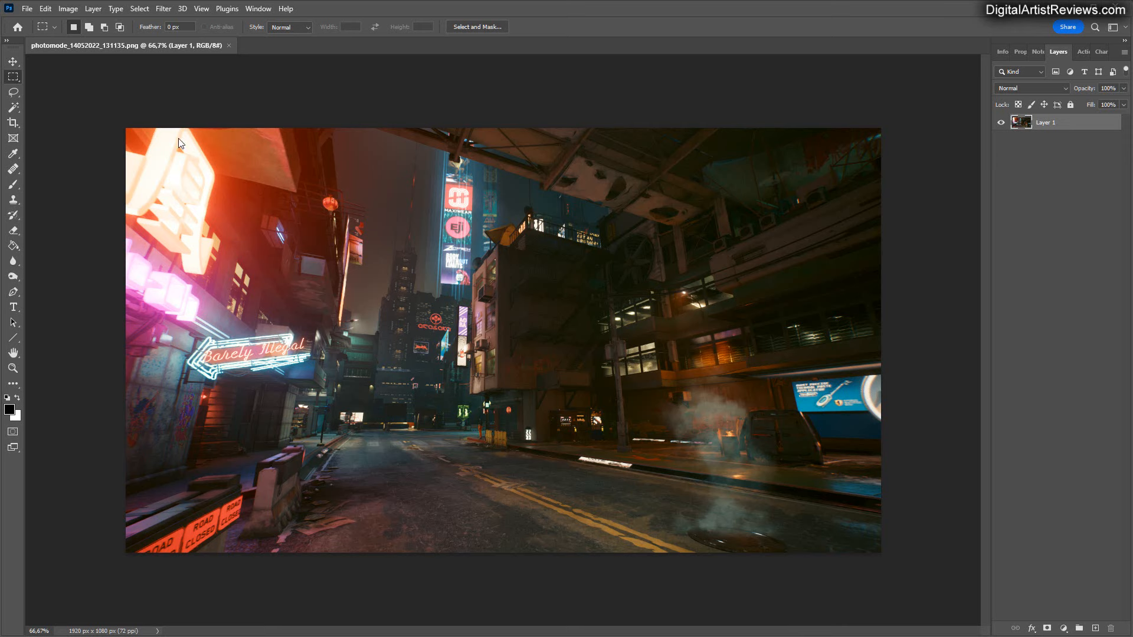
Convert the image to 32 Bits/Channel mode.
left_click(68, 8)
mouse_move(71, 24)
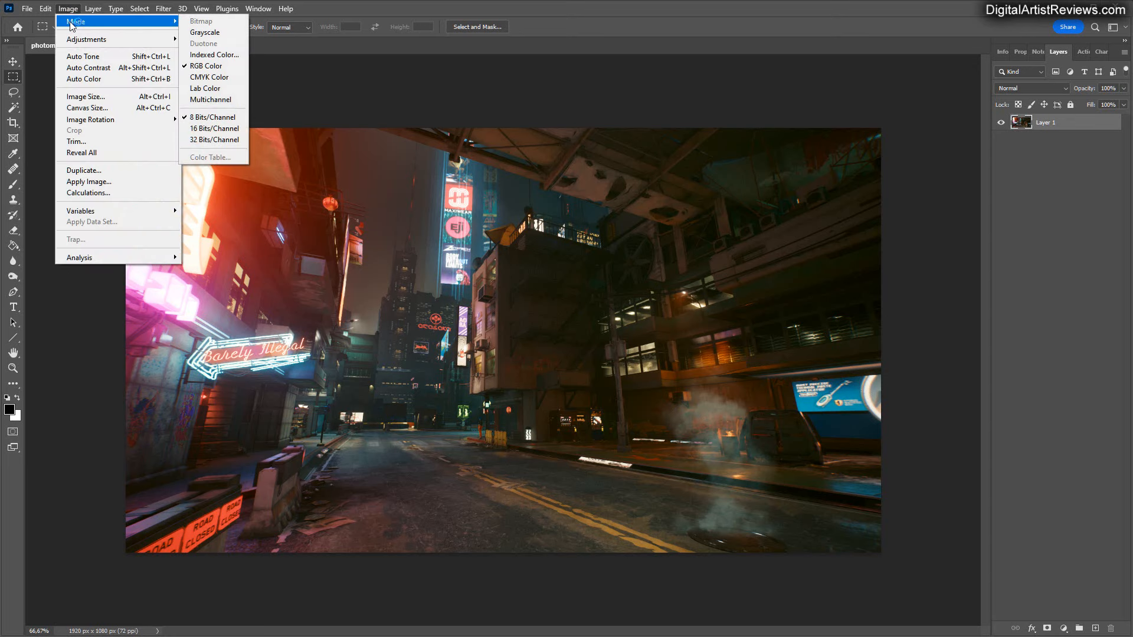
left_click(198, 141)
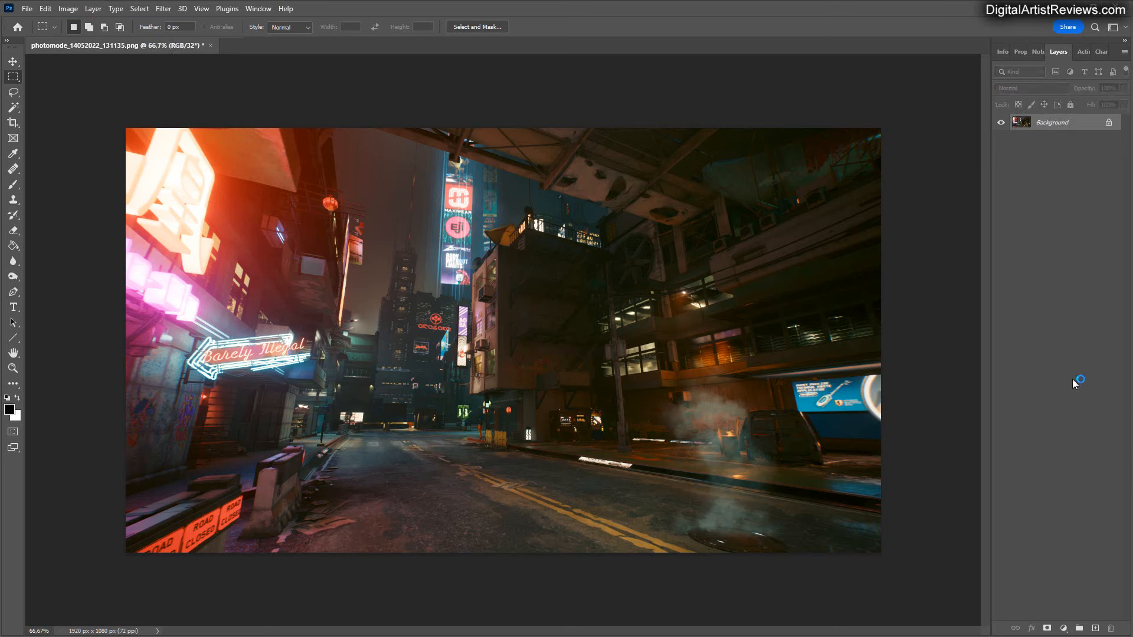
Save the image as photomode_14052022_131135 in Radiance HDR format in the Cyberpunk Images folder on the desktop.
left_click(29, 8)
left_click(68, 151)
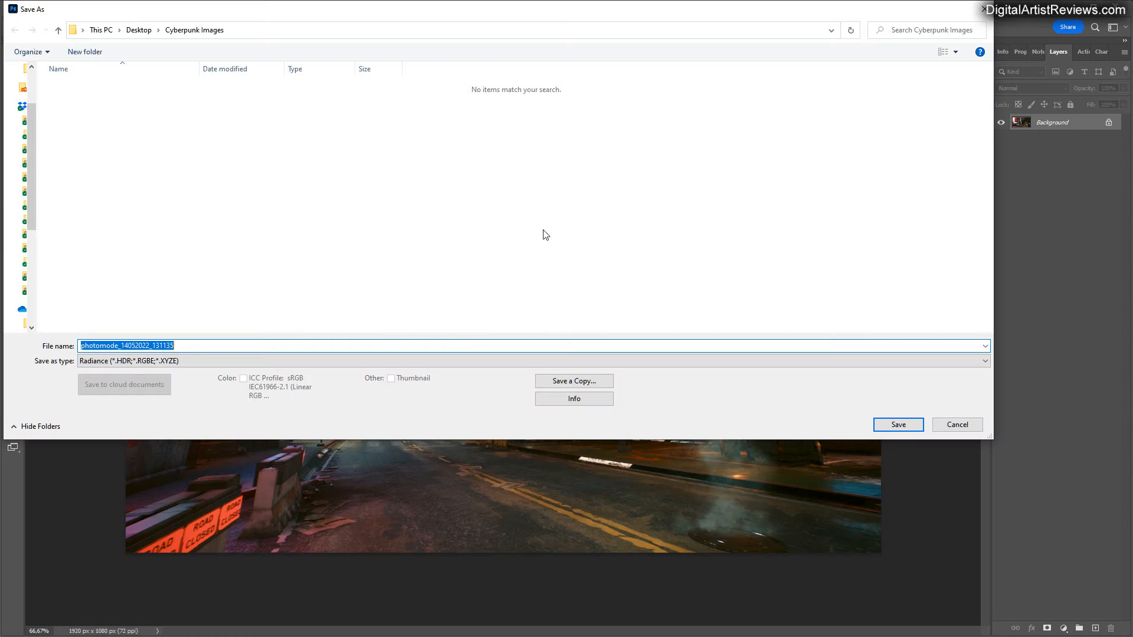
left_click_drag(349, 16, 443, 110)
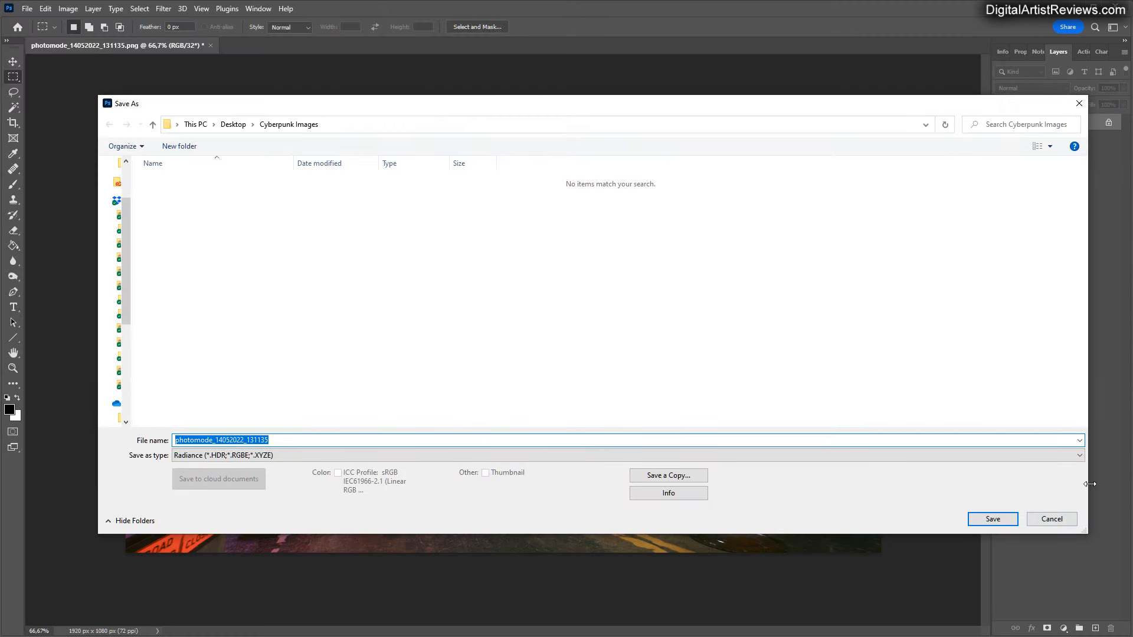
left_click_drag(1090, 484, 897, 481)
left_click_drag(548, 107, 585, 131)
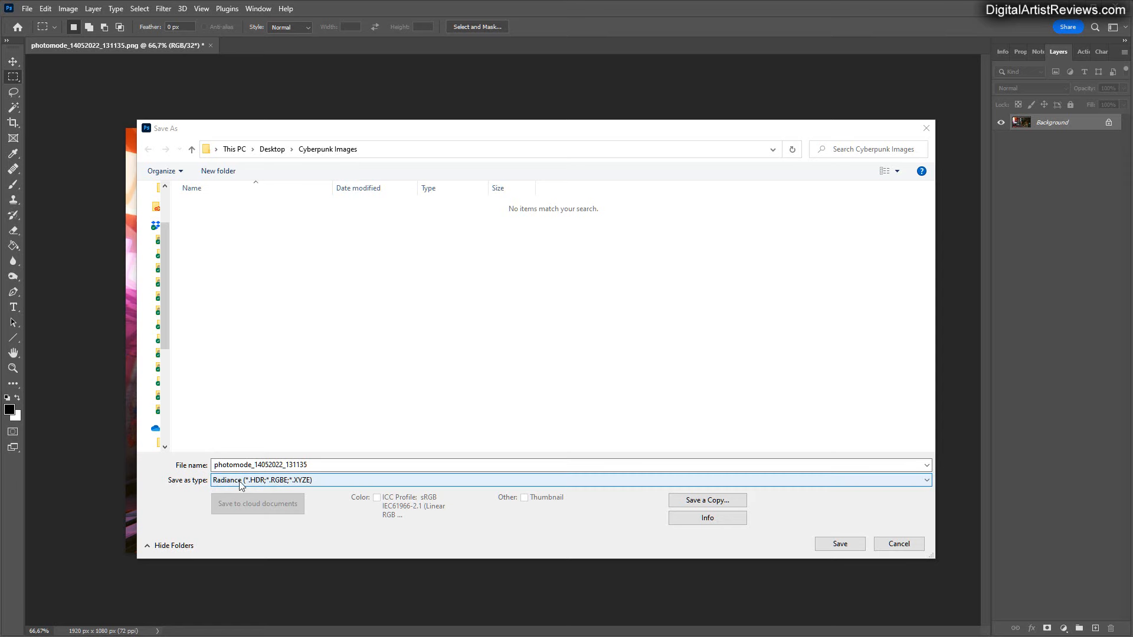
left_click(842, 543)
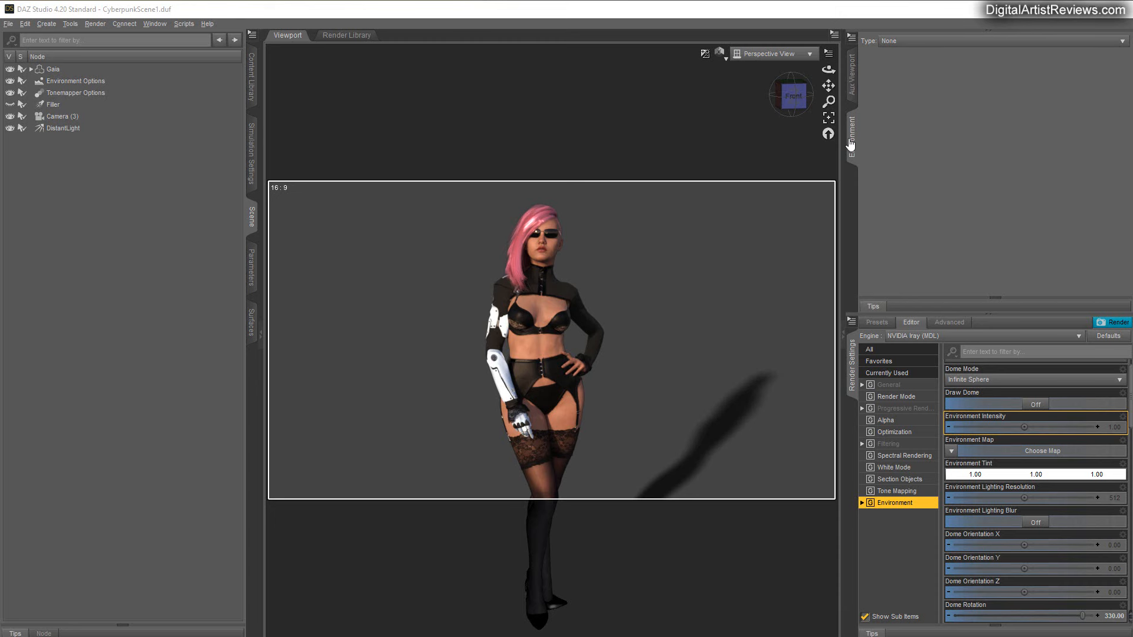
In DAZ Studio, set the environment type to Backdrop and load the photomode_14052022_131135 picture as its background.
left_click(895, 43)
left_click(898, 68)
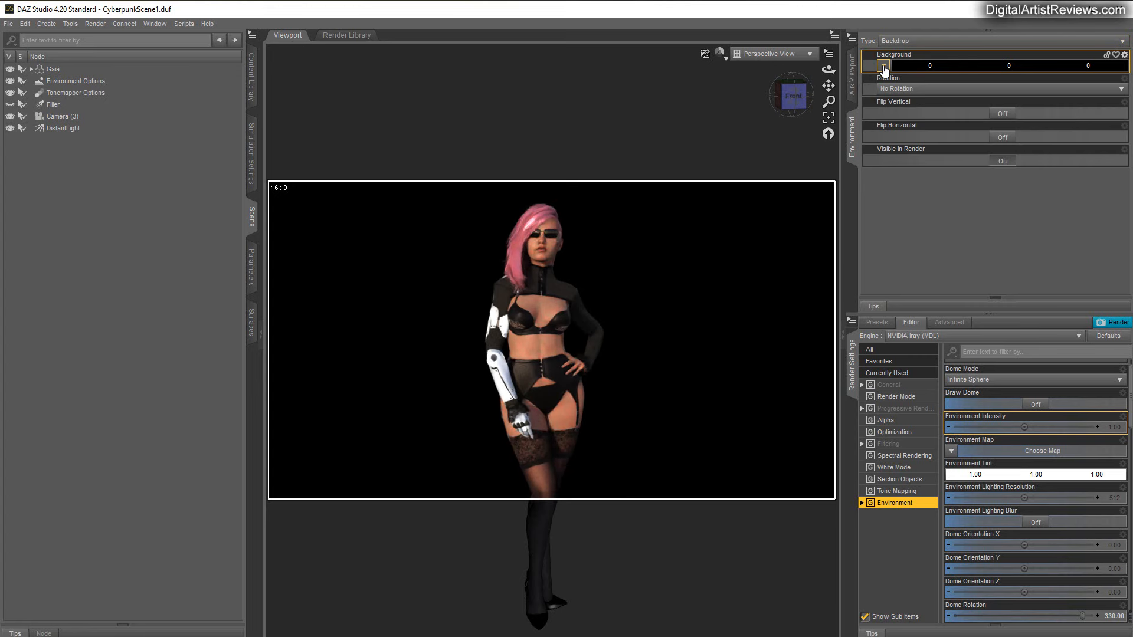
left_click(883, 67)
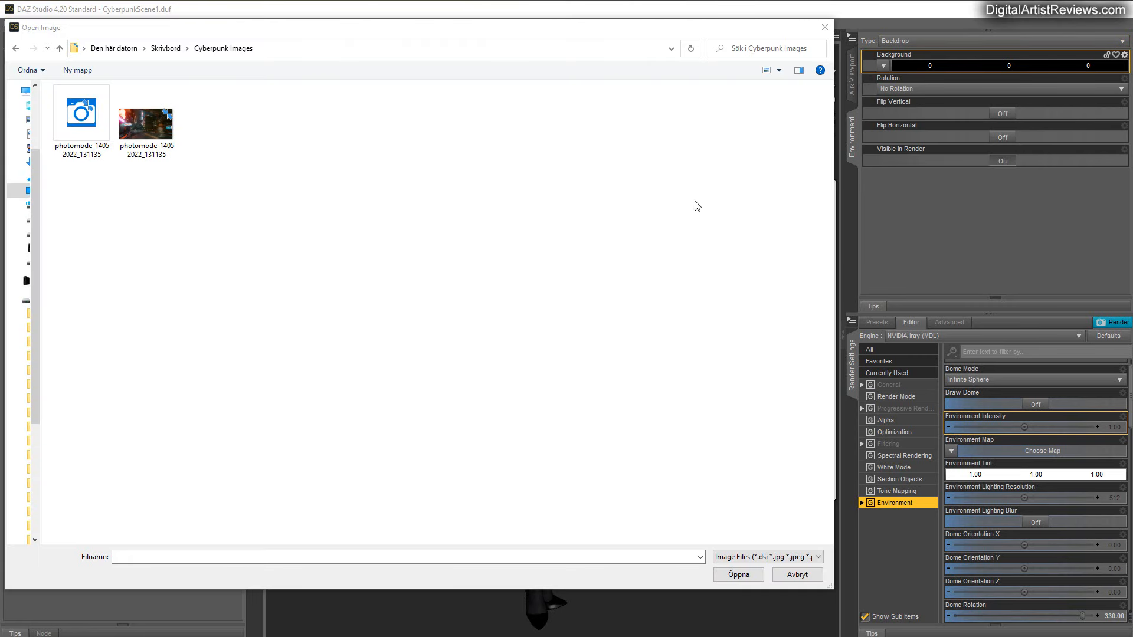
left_click(147, 126)
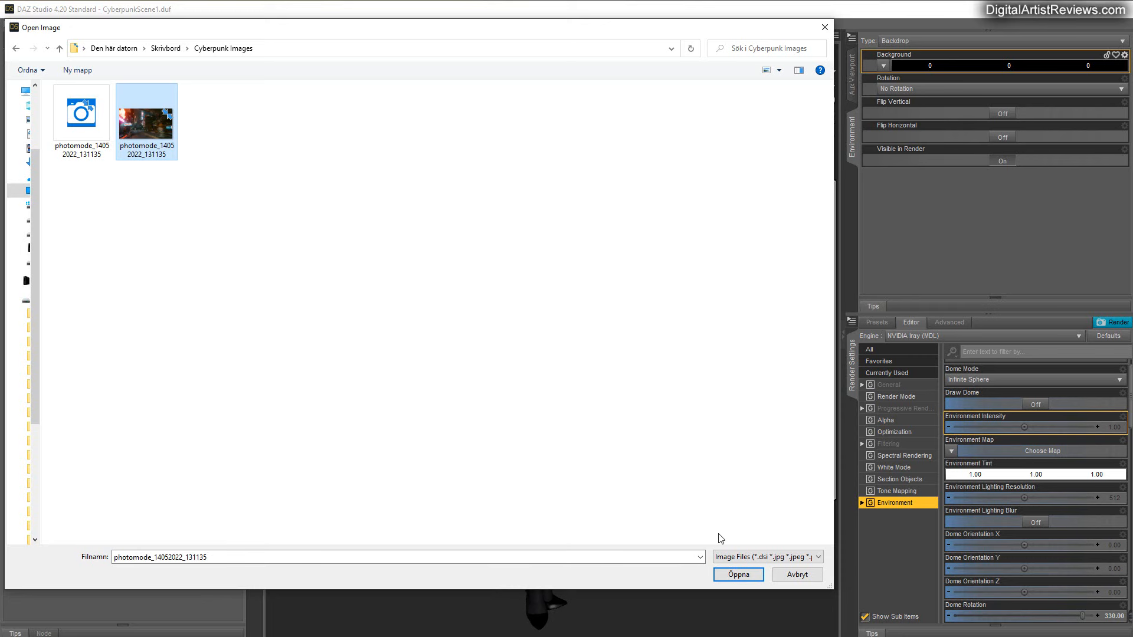
left_click(726, 575)
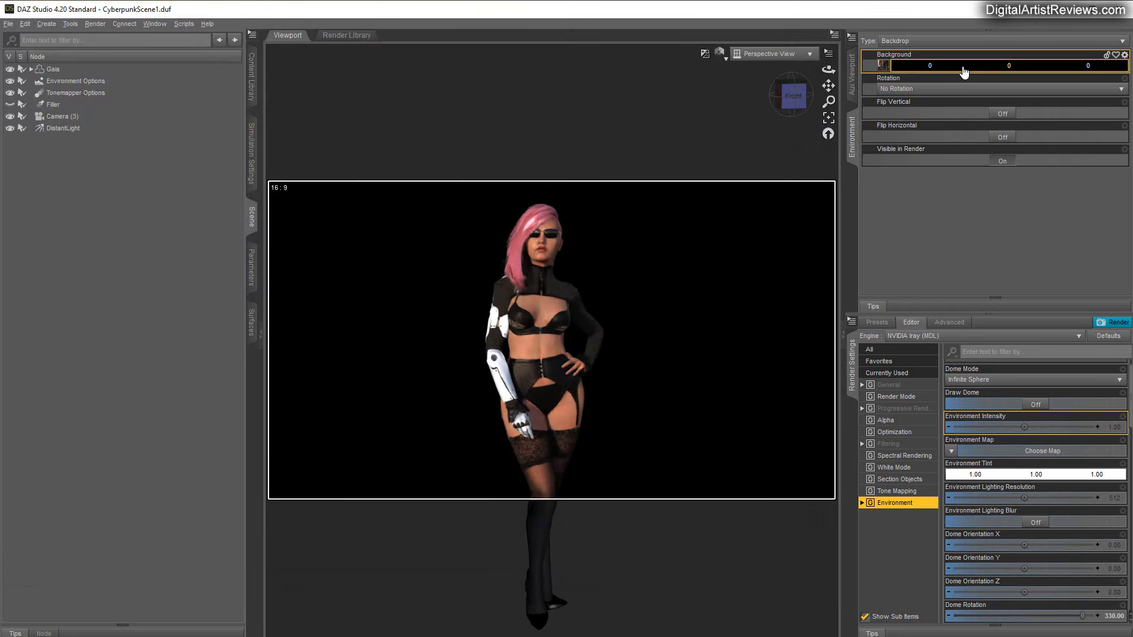
Set the backdrop's background color to white (255, 255, 255).
left_click(968, 65)
left_click(546, 324)
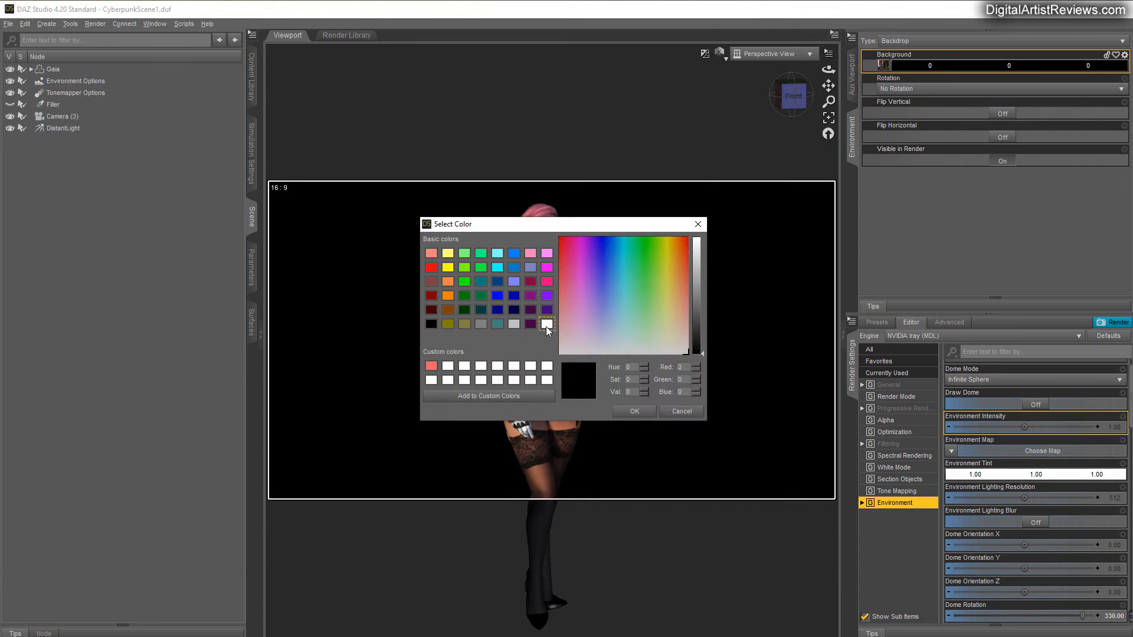
left_click(619, 413)
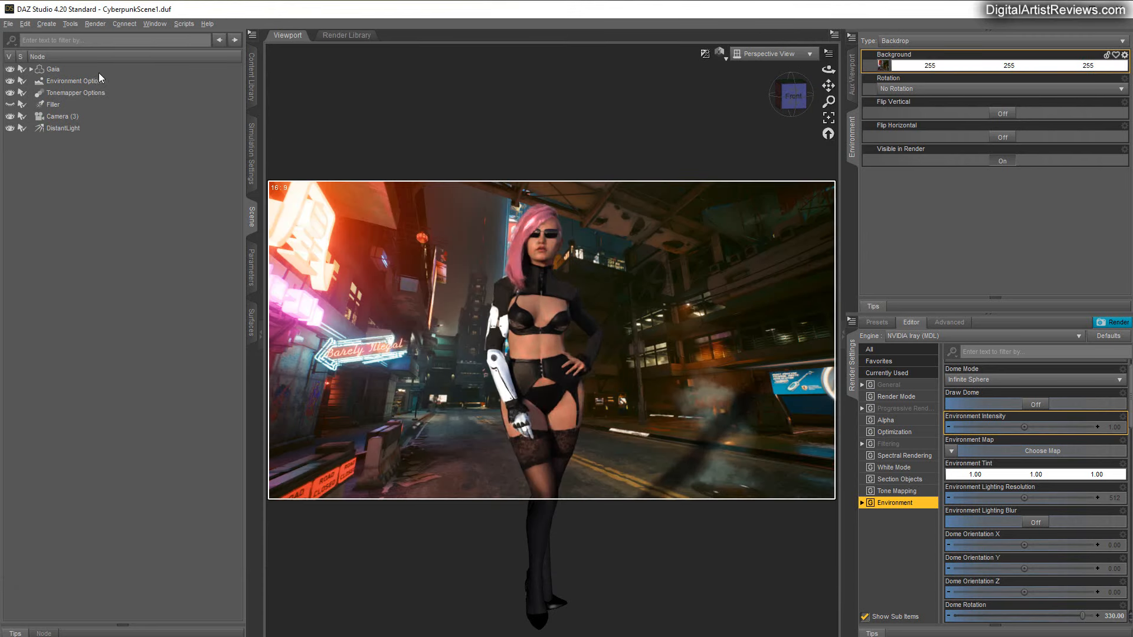
Create a new camera named Camera with default settings and view the scene through it.
left_click(52, 27)
left_click(59, 41)
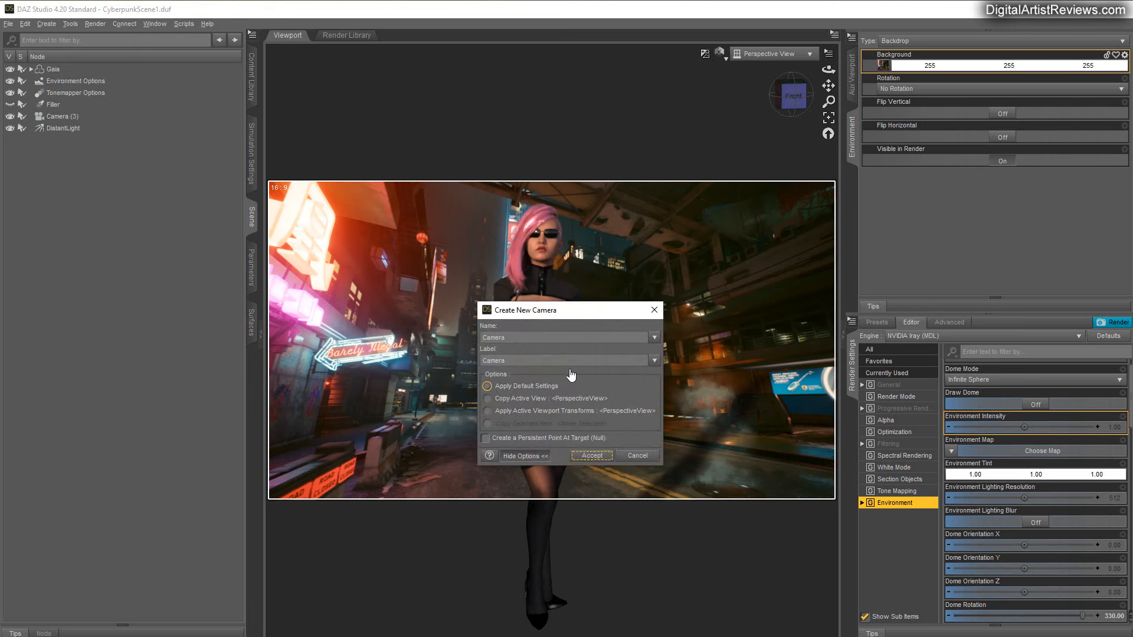
left_click(592, 456)
left_click(770, 57)
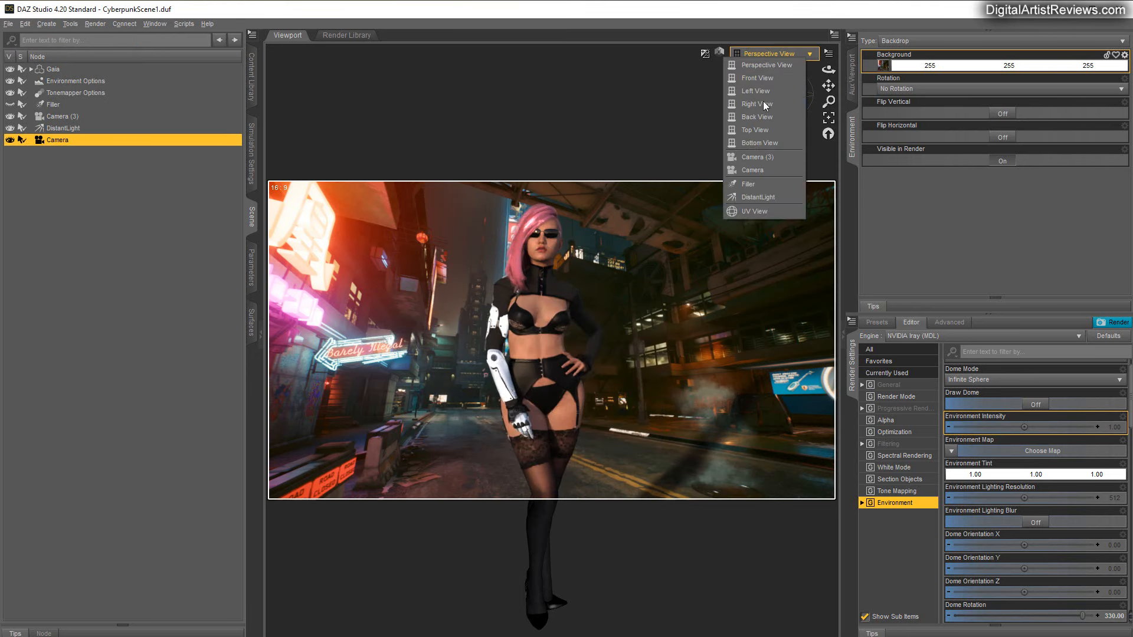
left_click(745, 169)
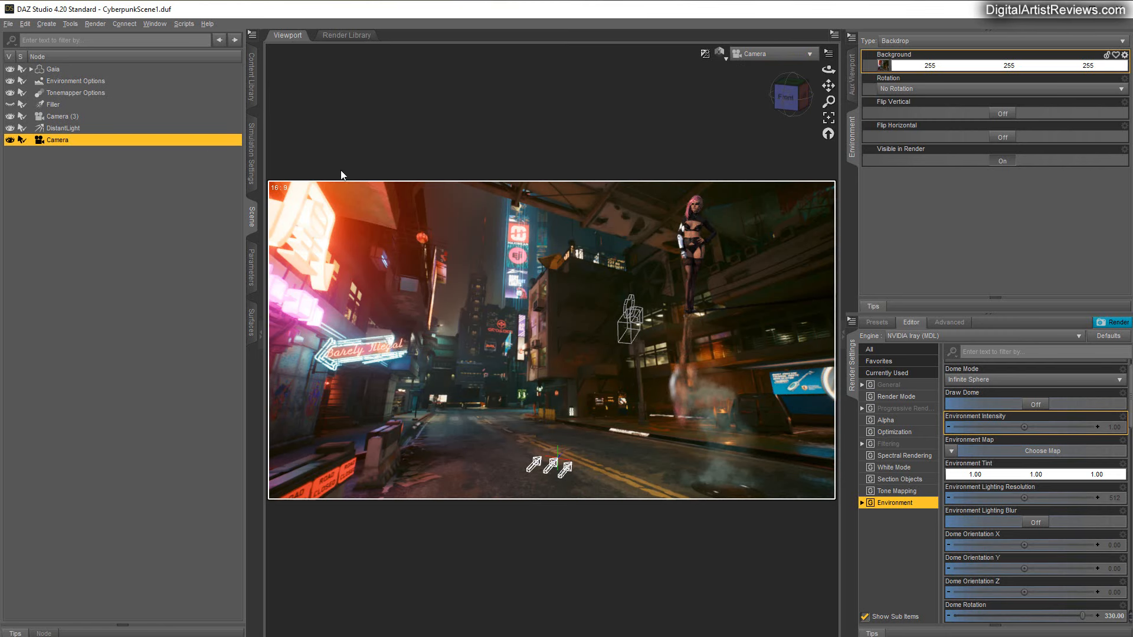
Set the viewport's draw style to Wireframe and show the floor grid over the backdrop.
left_click(724, 59)
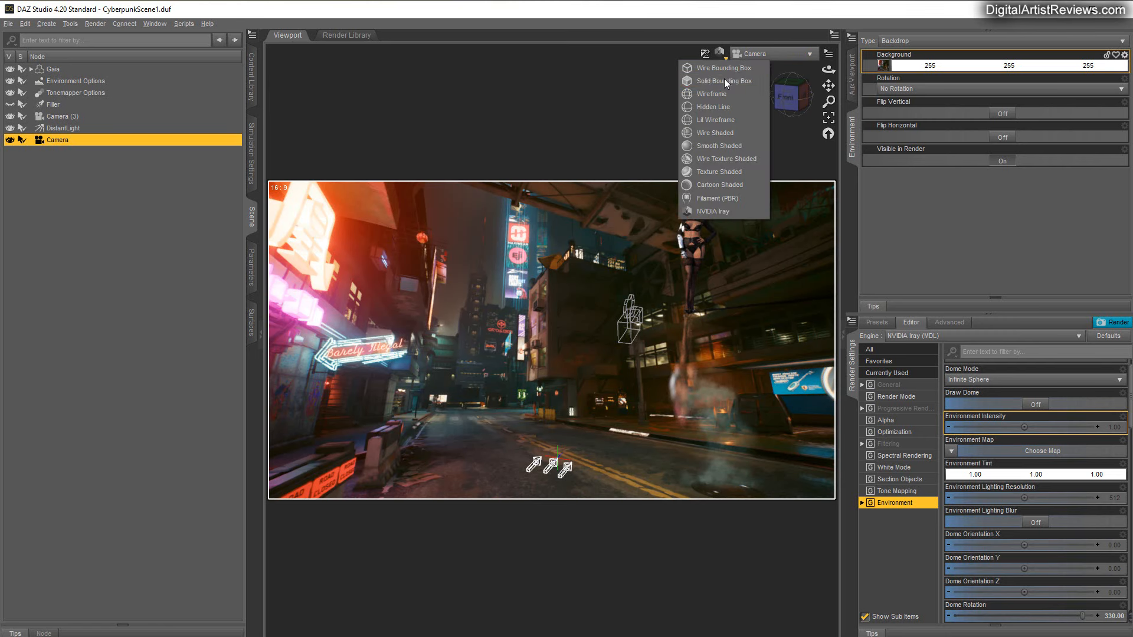
left_click(712, 93)
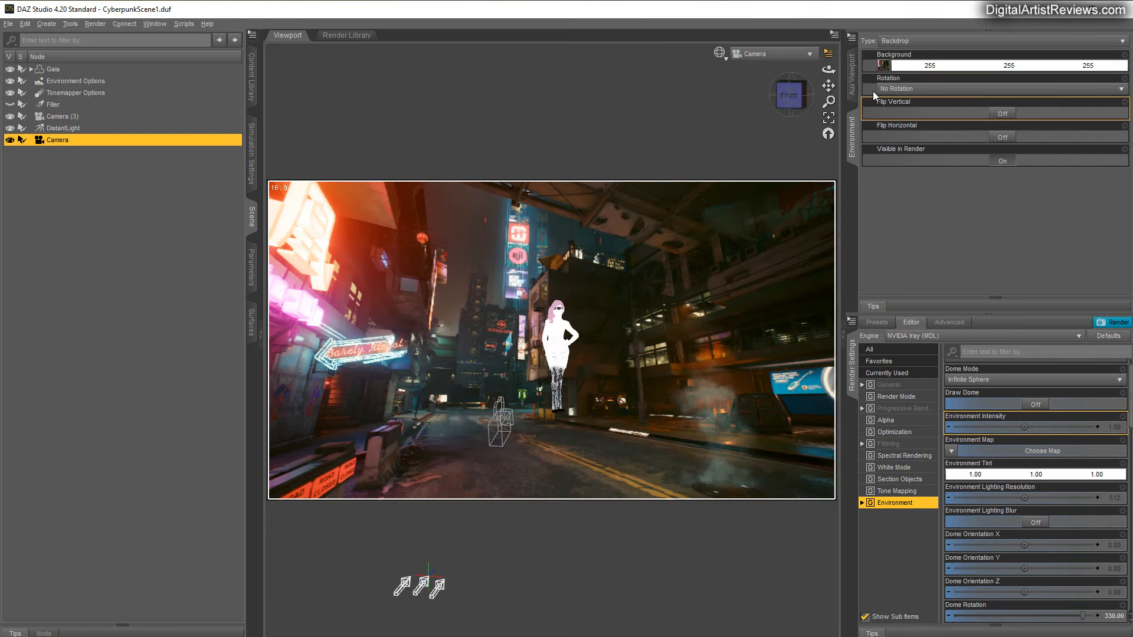
left_click(829, 53)
left_click(813, 87)
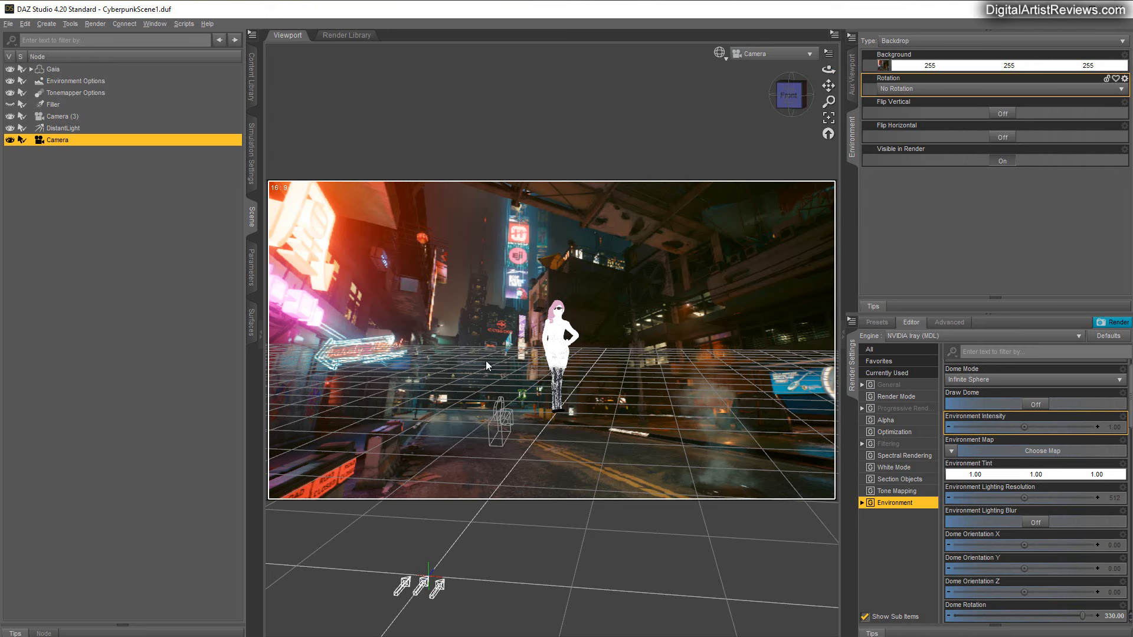
Set the new camera's Y Translate to 170.
left_click(252, 280)
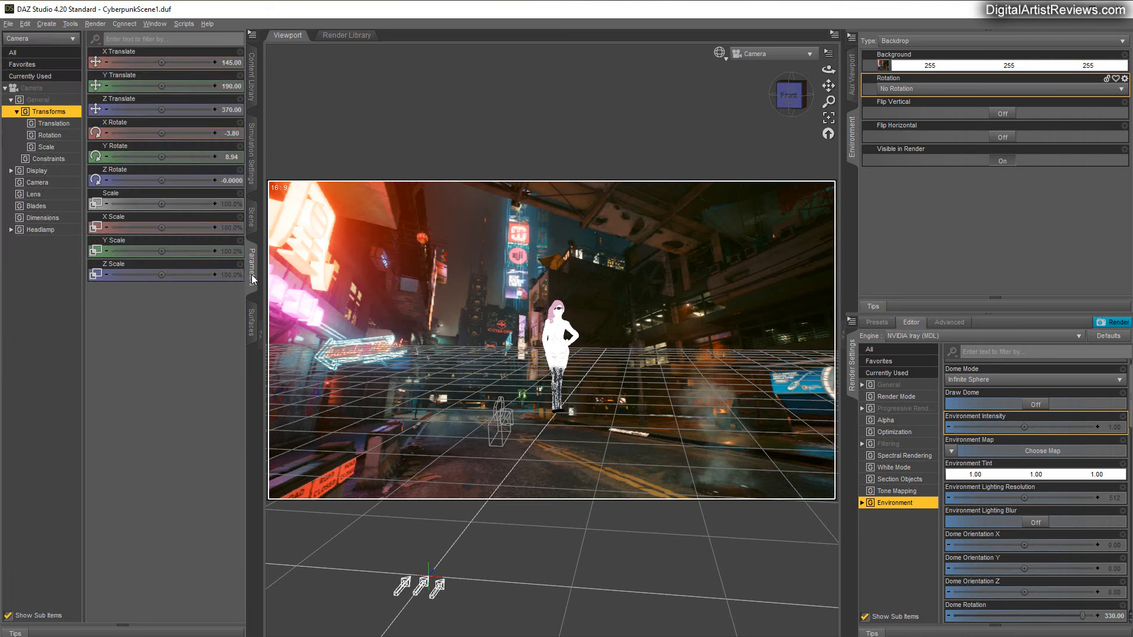
left_click(229, 90)
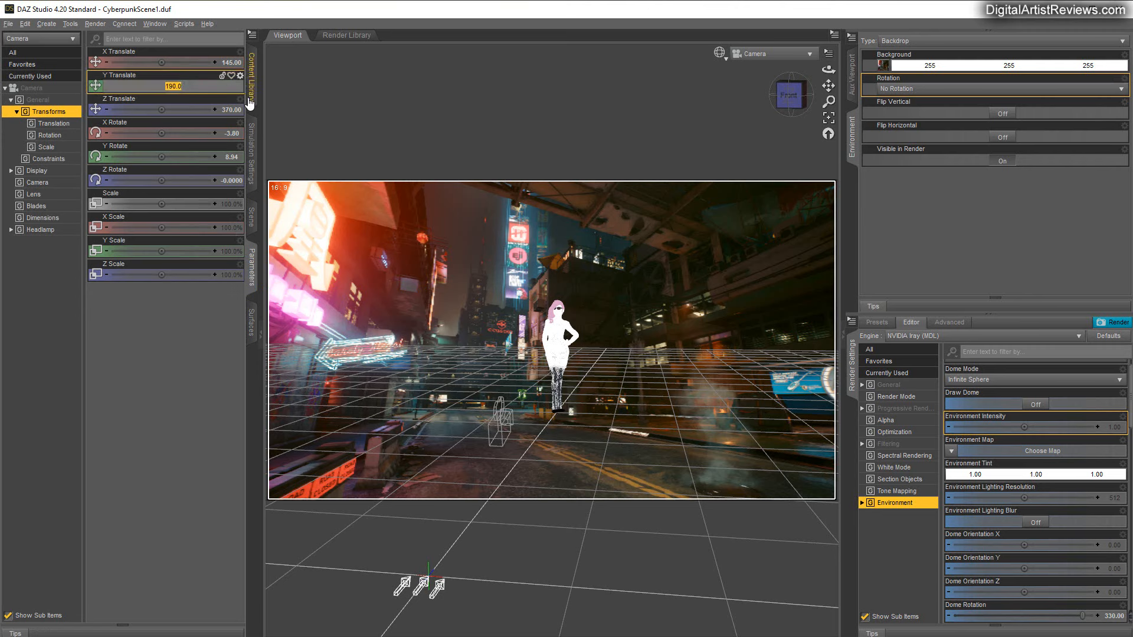
type("170")
key("Return")
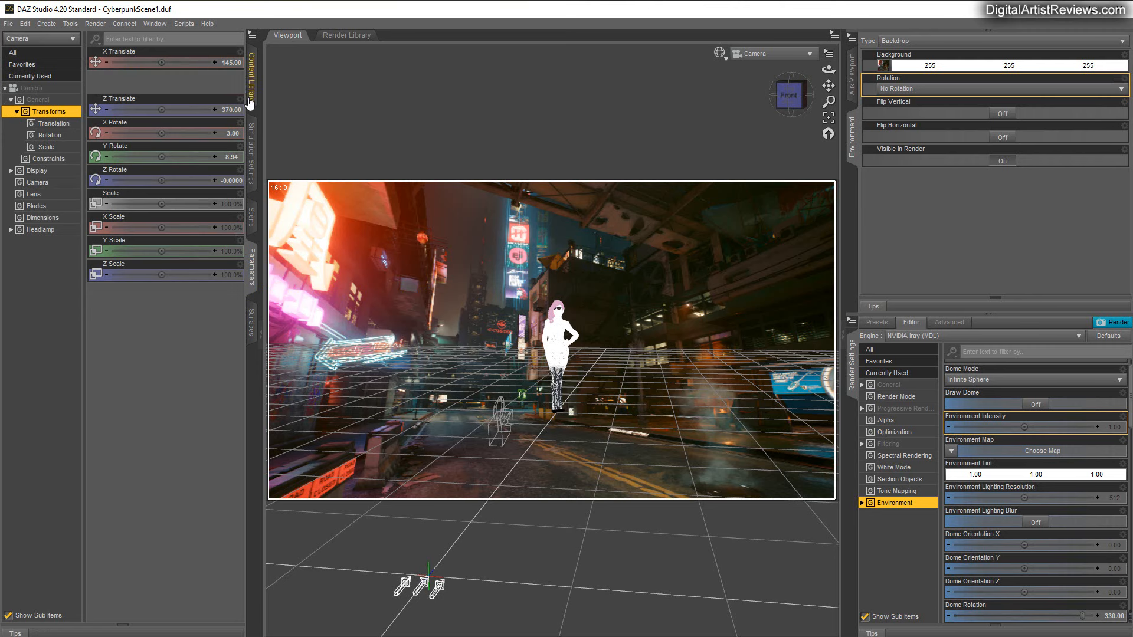
Orbit the camera to about 2.7° X Rotate and -7.9° Y Rotate, aligning the floor grid with the street in the backdrop.
left_click_drag(829, 70, 271, 403)
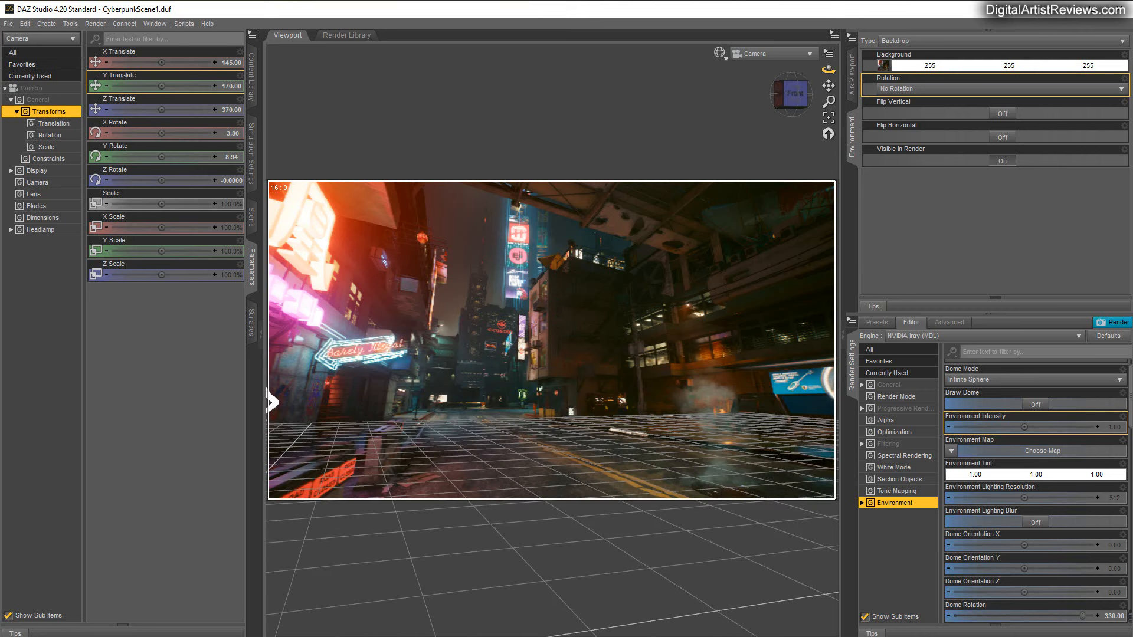
left_click_drag(828, 70, 833, 70)
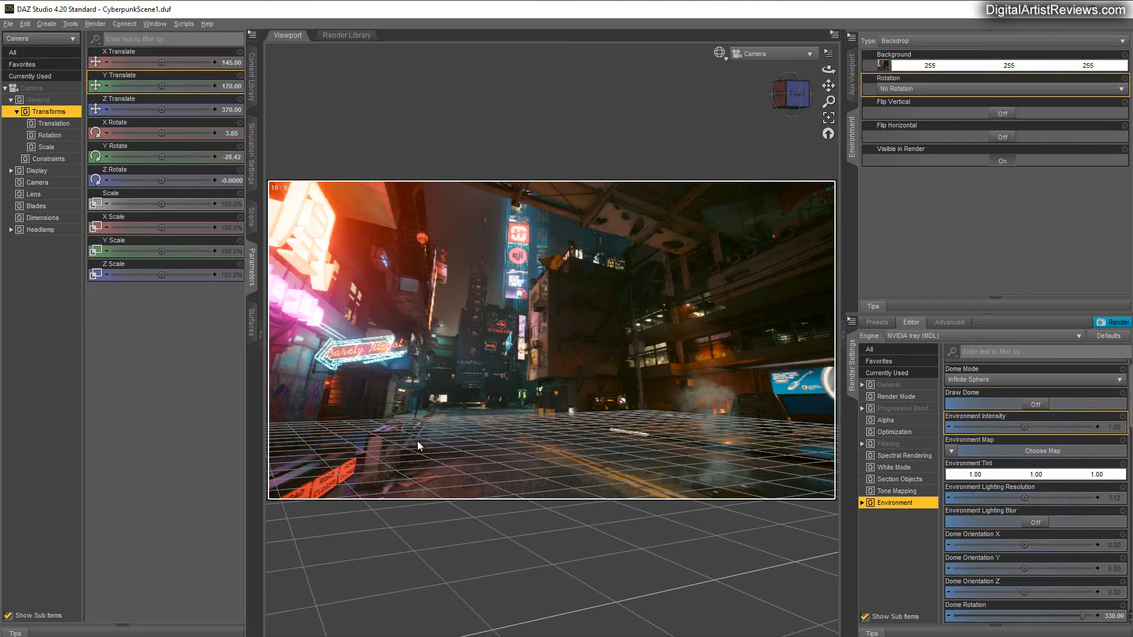
left_click_drag(828, 70, 831, 66)
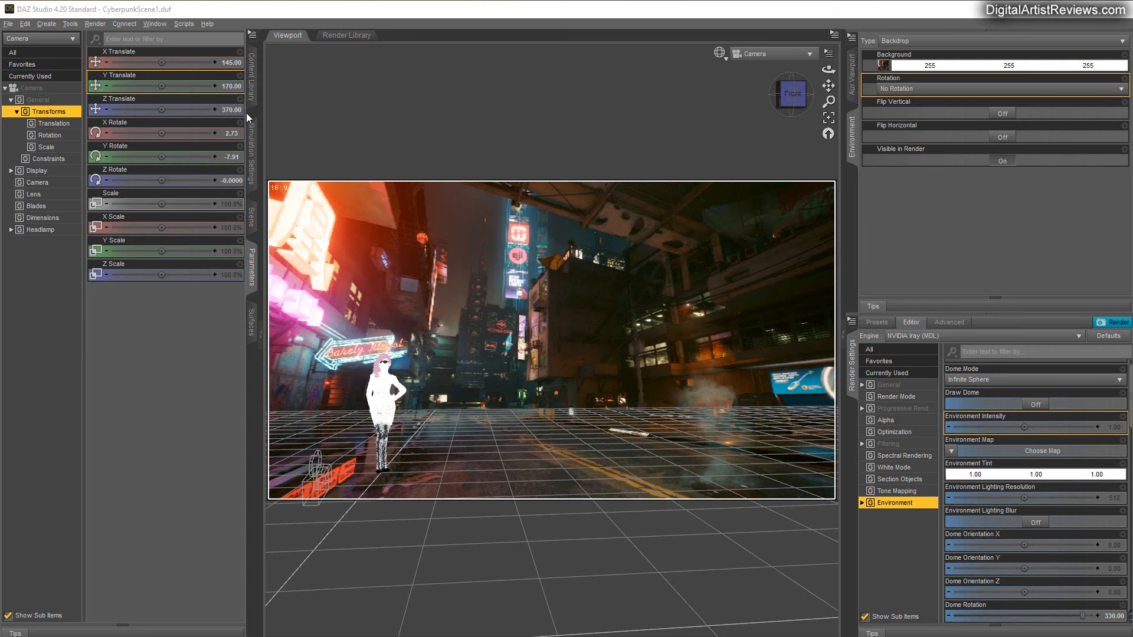
Move the Gaia figure sideways along the street by setting its X Translate to 200.
left_click(251, 219)
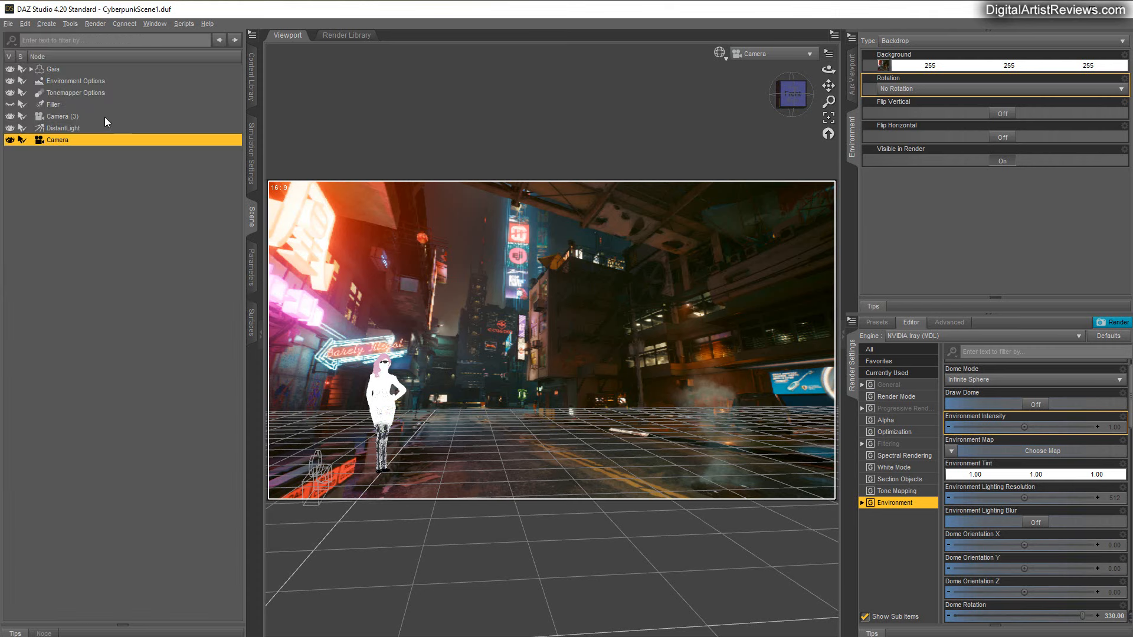
left_click(53, 69)
left_click(252, 267)
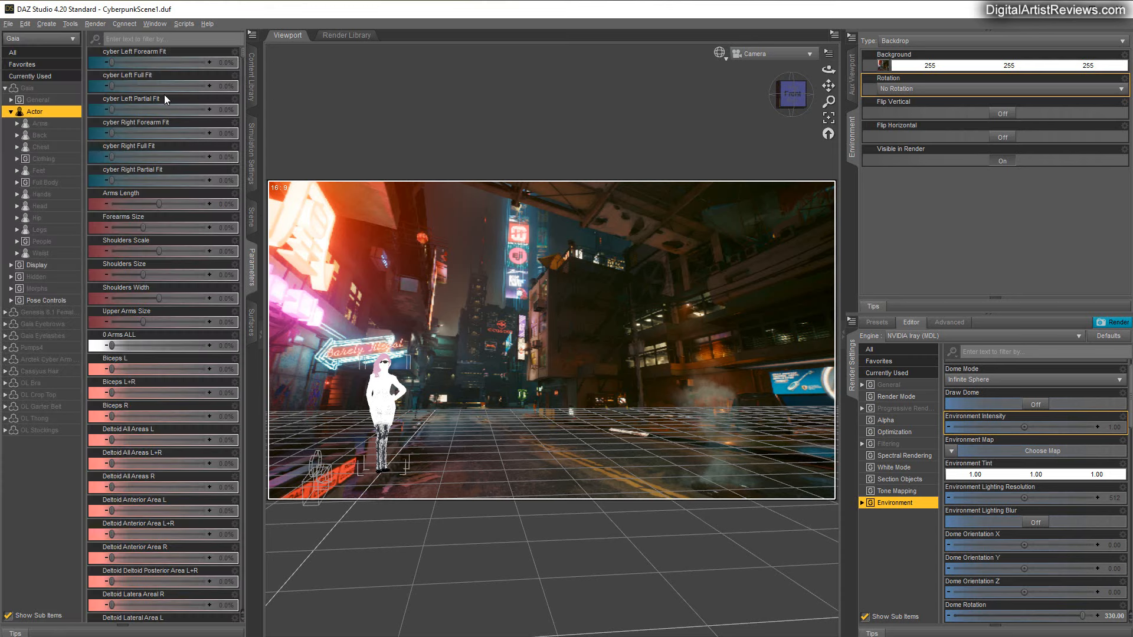
left_click(27, 88)
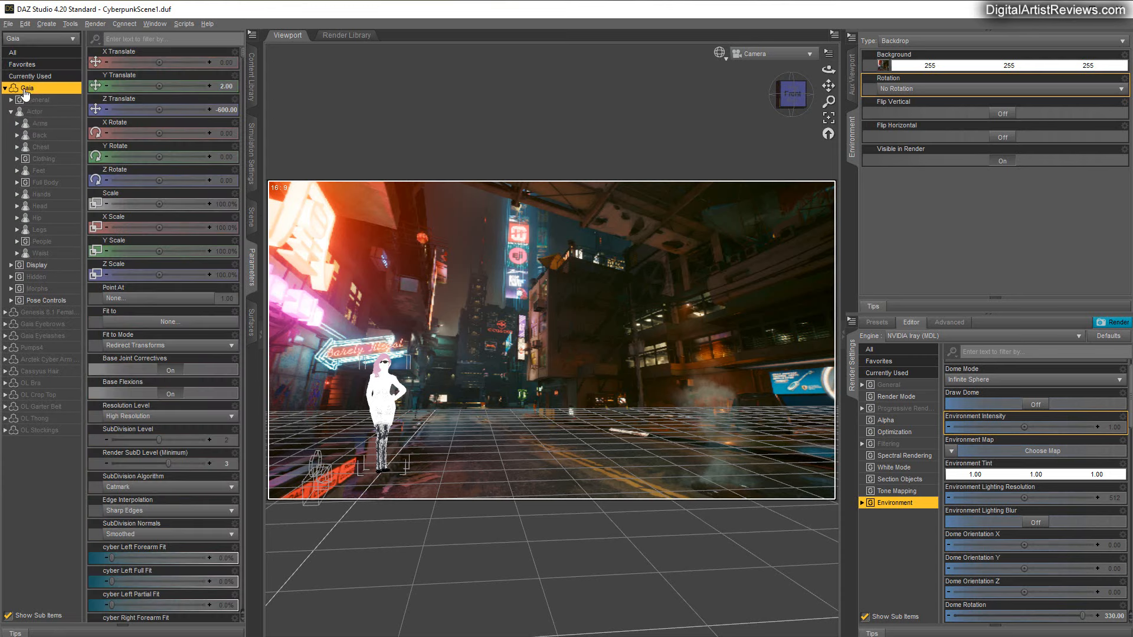
left_click(221, 62)
type("100")
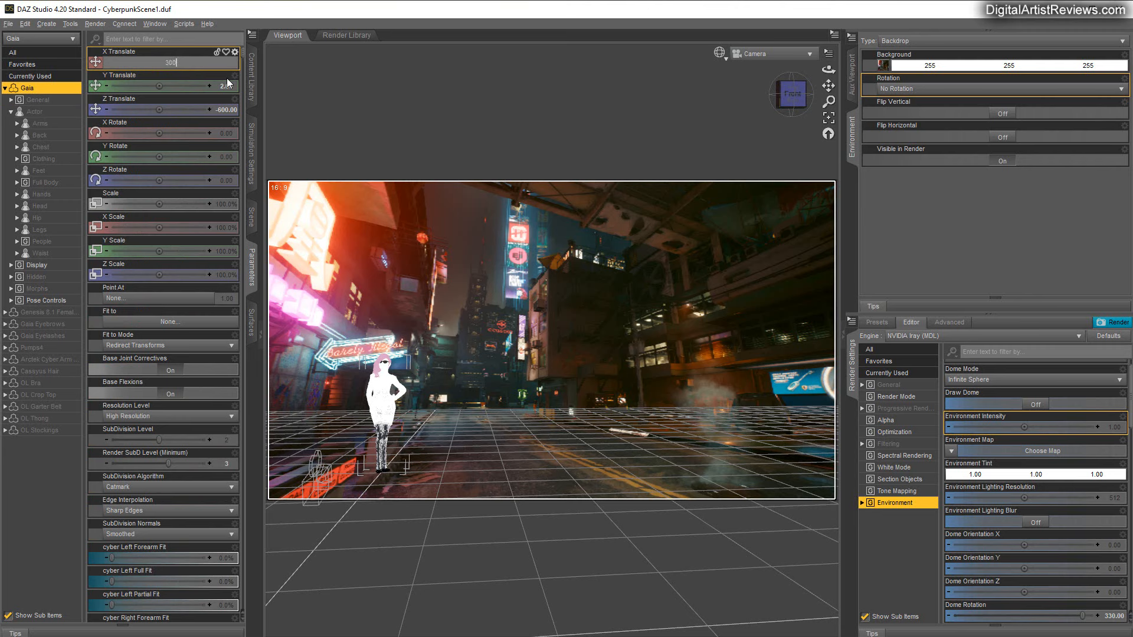
key("Return")
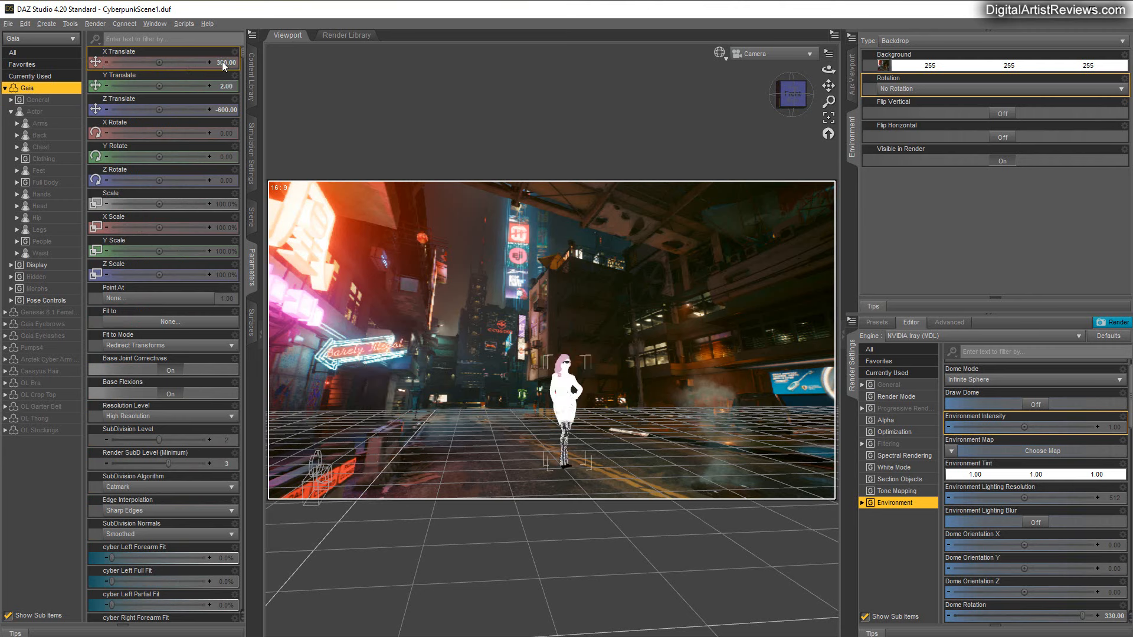
left_click(222, 62)
type("200")
key("Return")
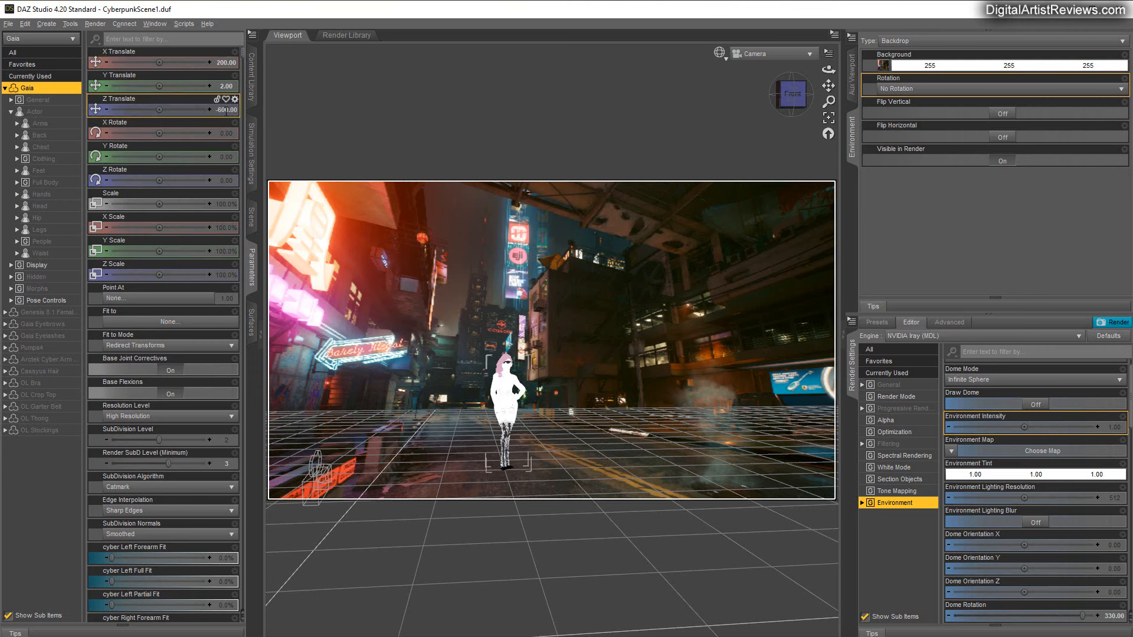
Bring the Gaia figure closer to the camera by setting its Z Translate to 200.
left_click(224, 111)
type("-500")
key("Return")
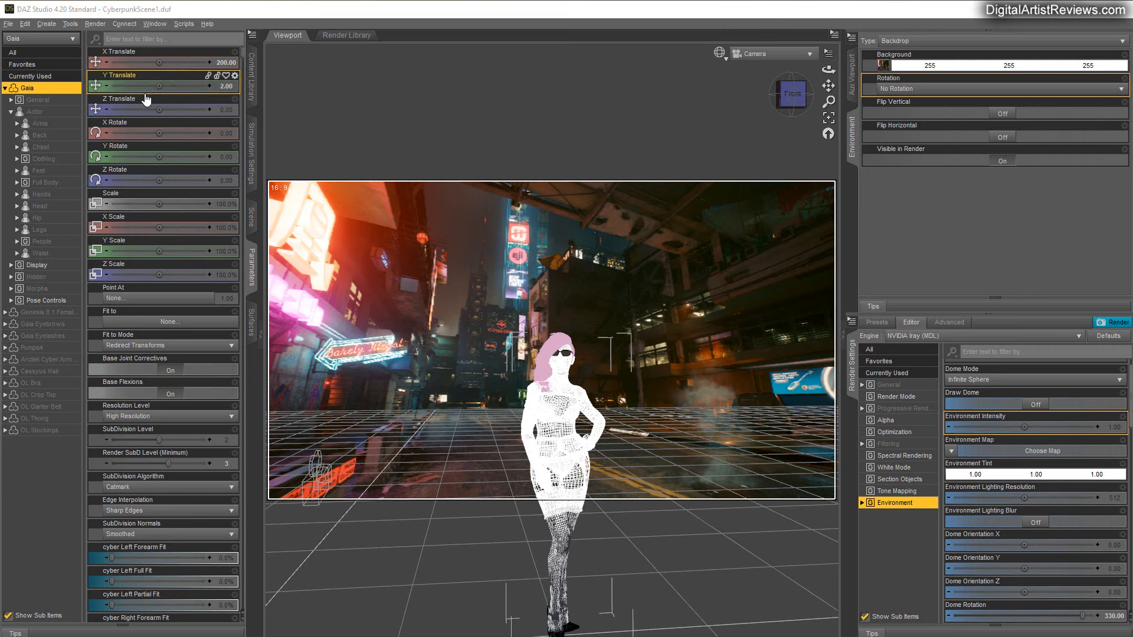
left_click(225, 108)
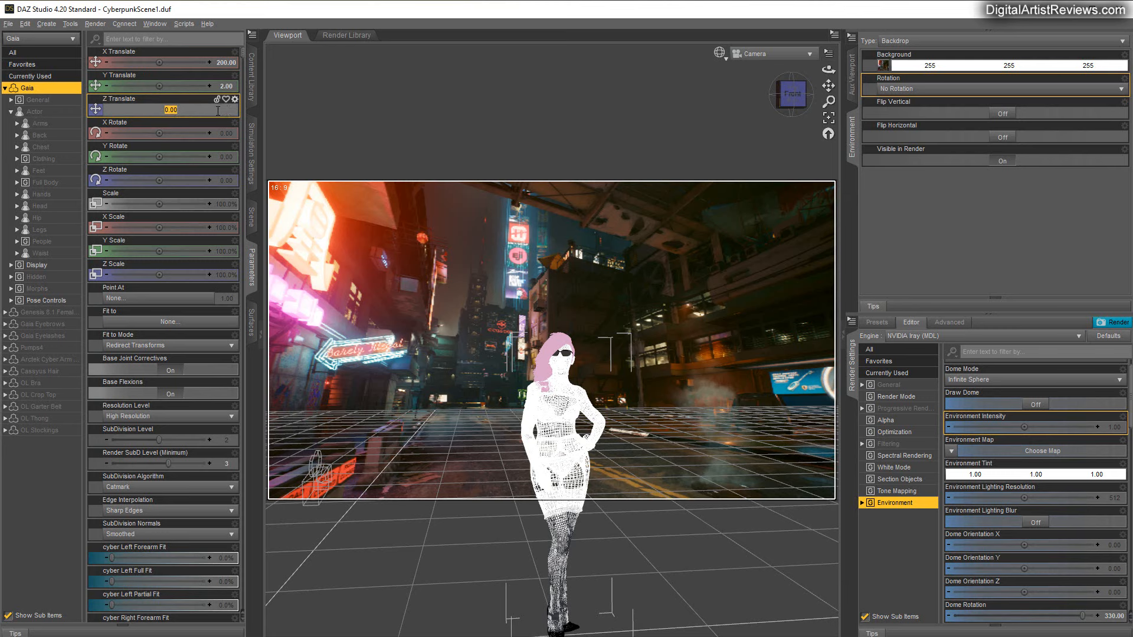
type("300")
key("Return")
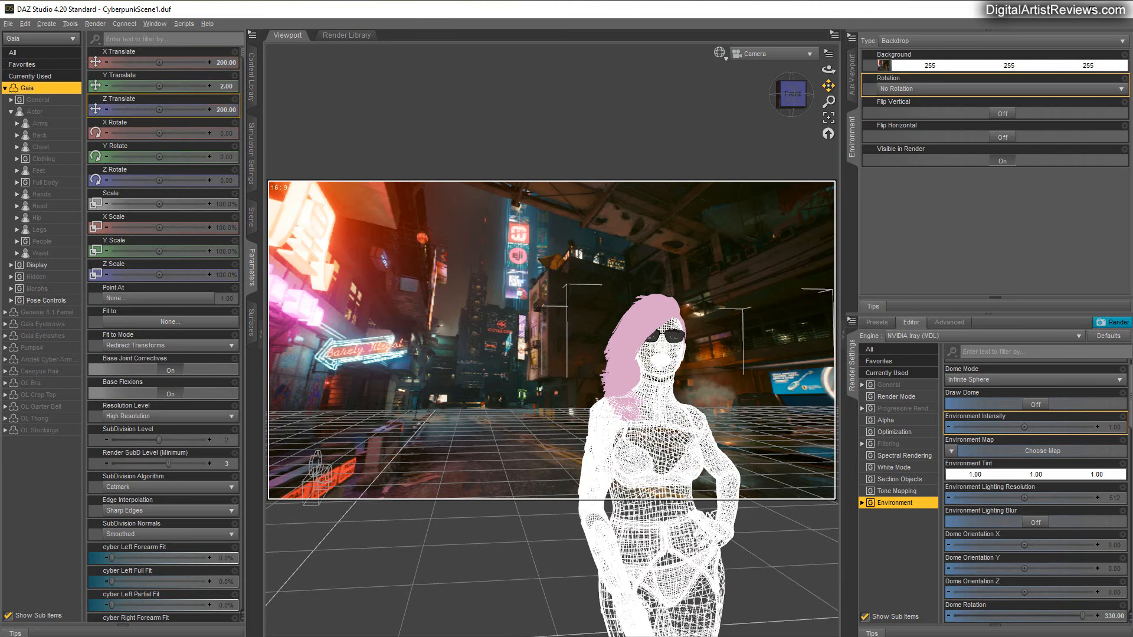
Pan and dolly the camera to frame Gaia from the thighs up, slightly left of the frame's centre.
mouse_move(828, 86)
left_mouse_down()
mouse_move(786, 65)
mouse_move(809, 83)
left_mouse_up()
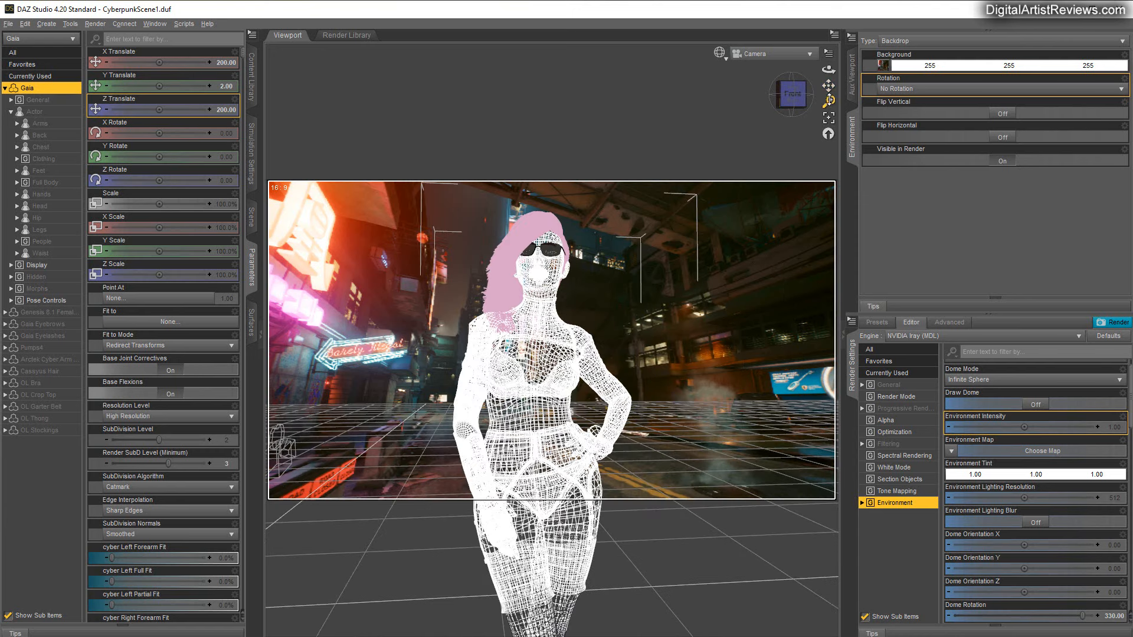
left_click_drag(829, 101, 753, 85)
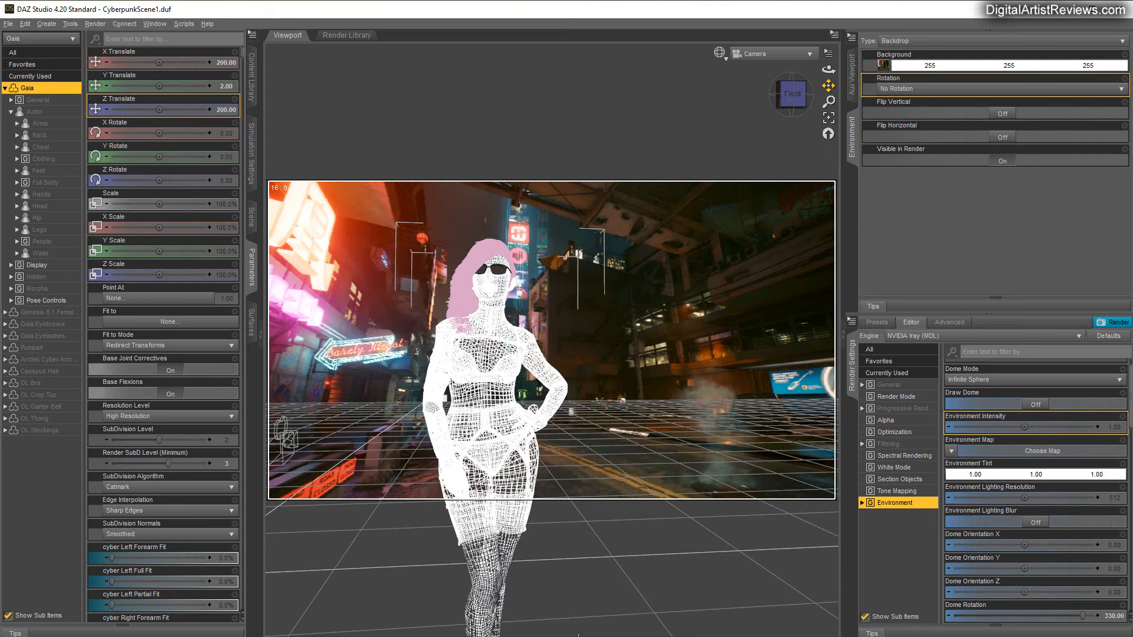
left_click_drag(829, 85, 827, 83)
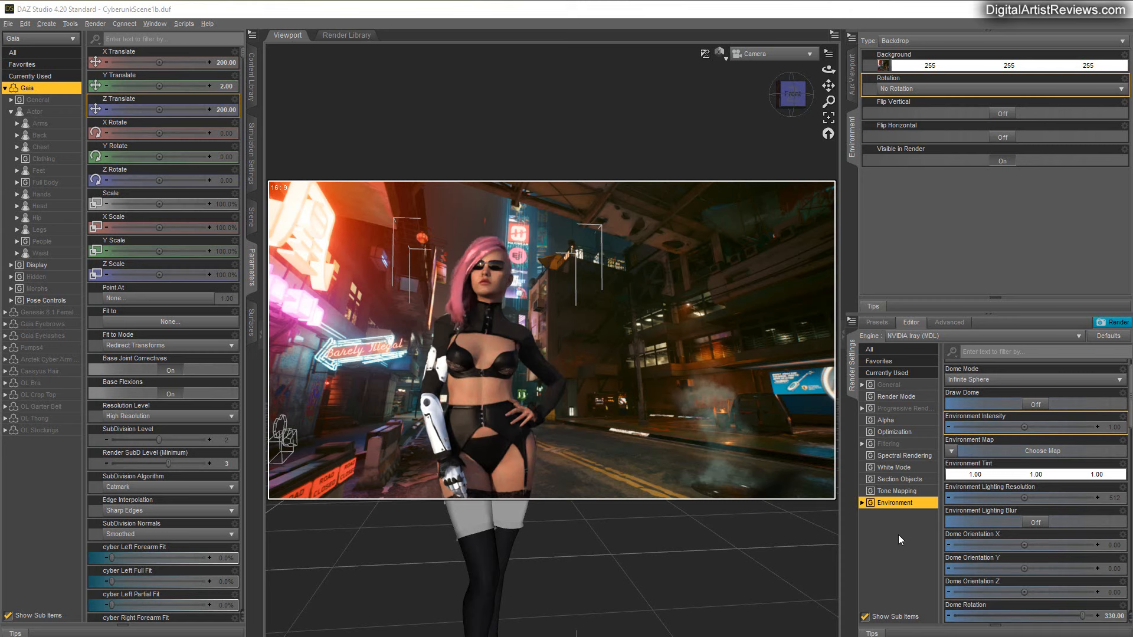
Open the image choices for the Environment Map in the render settings.
left_click(951, 453)
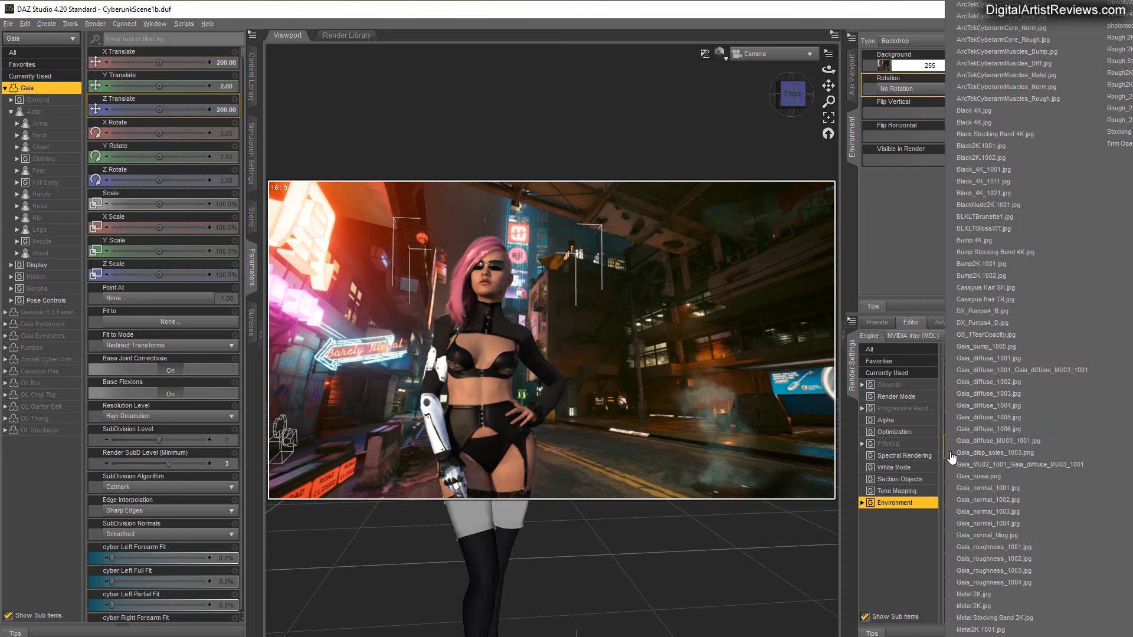
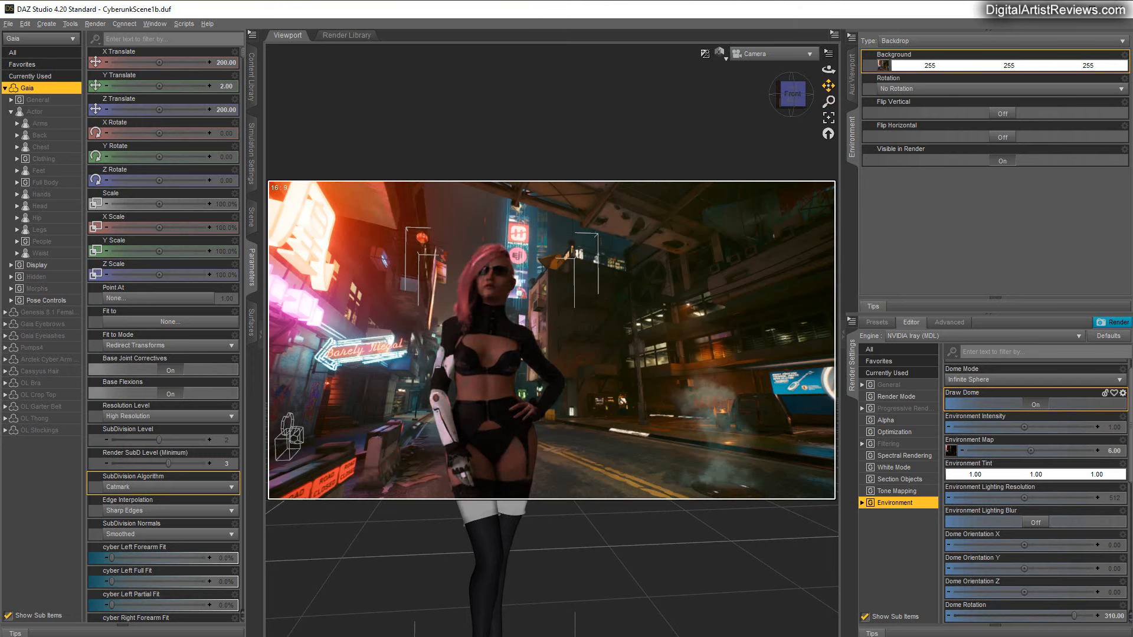
Adjust the camera framing of Gaia slightly, check the Progressive Rendering settings and start rendering the scene.
left_click_drag(829, 87, 826, 79)
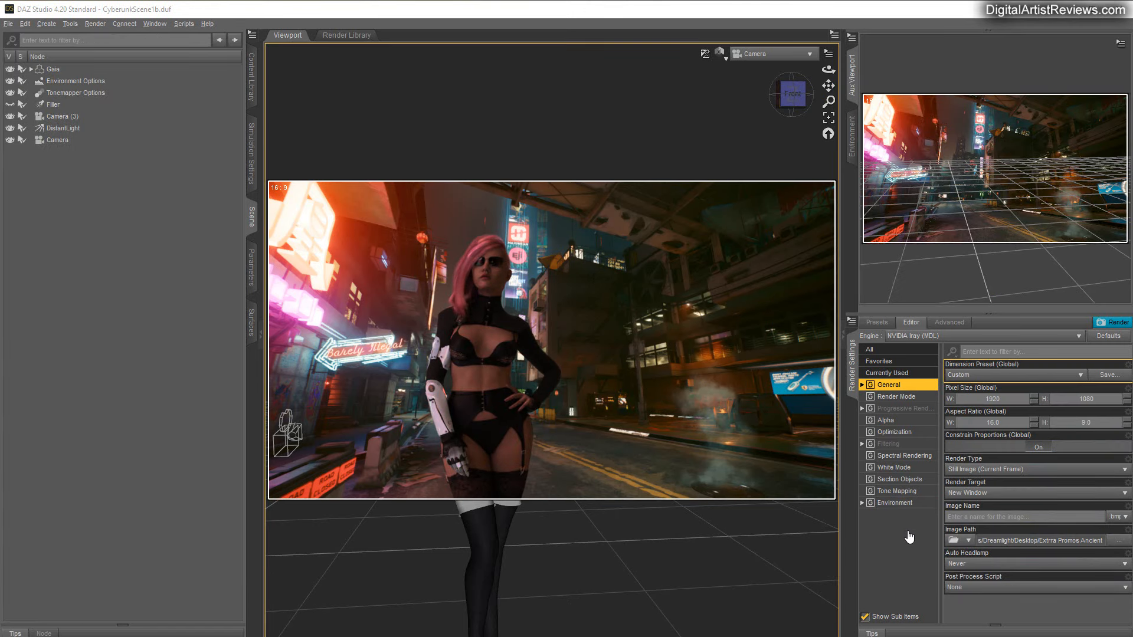
left_click(903, 409)
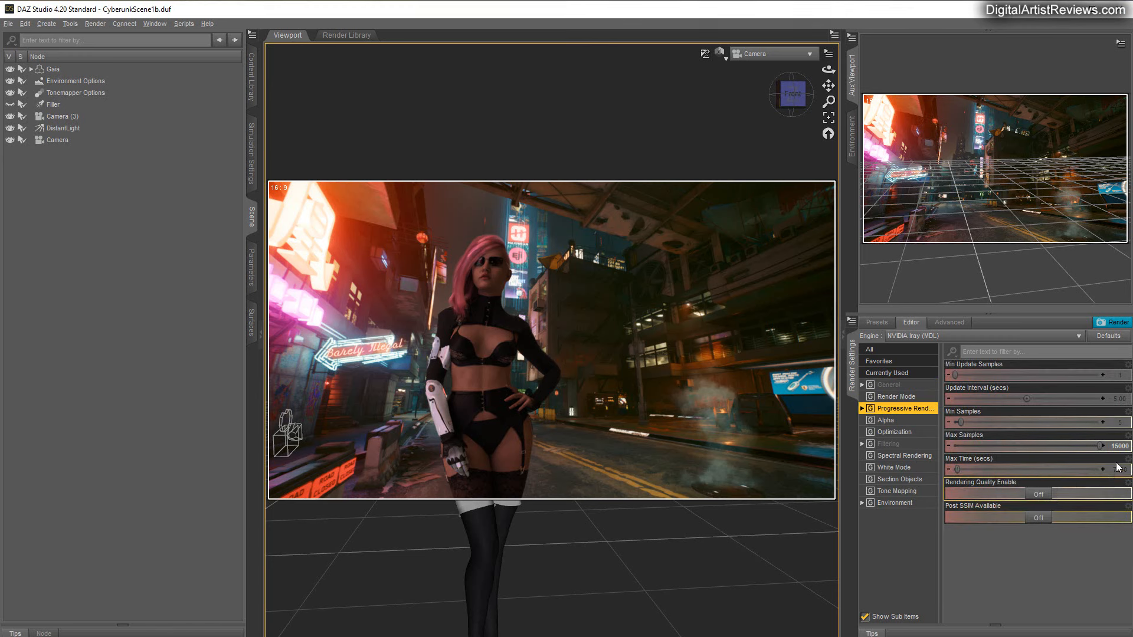
left_click(888, 385)
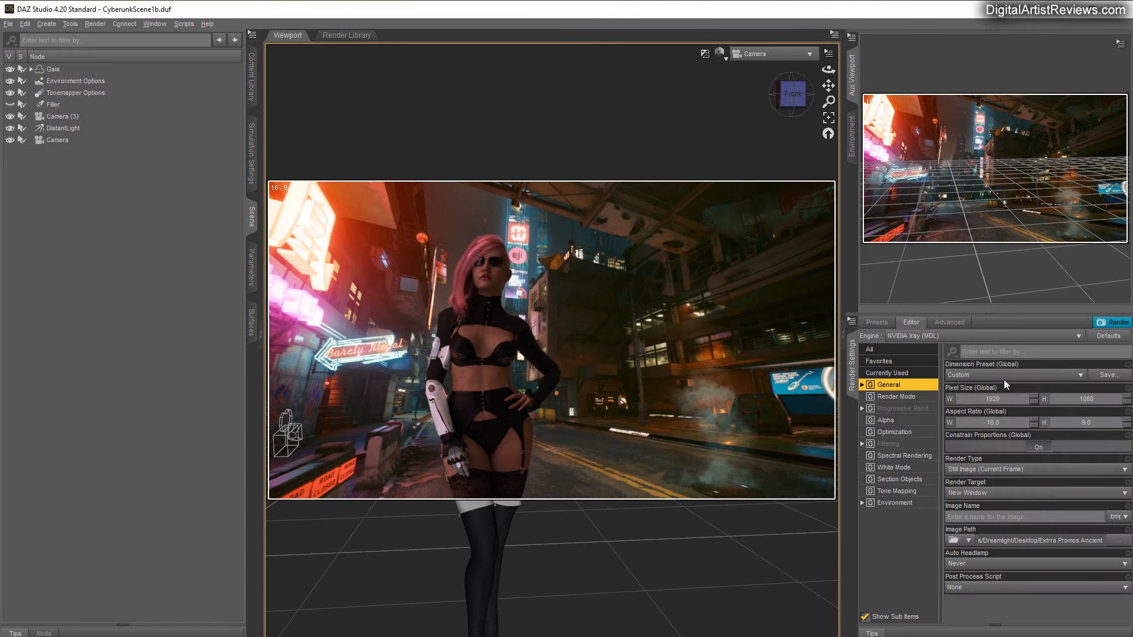
left_click(1112, 322)
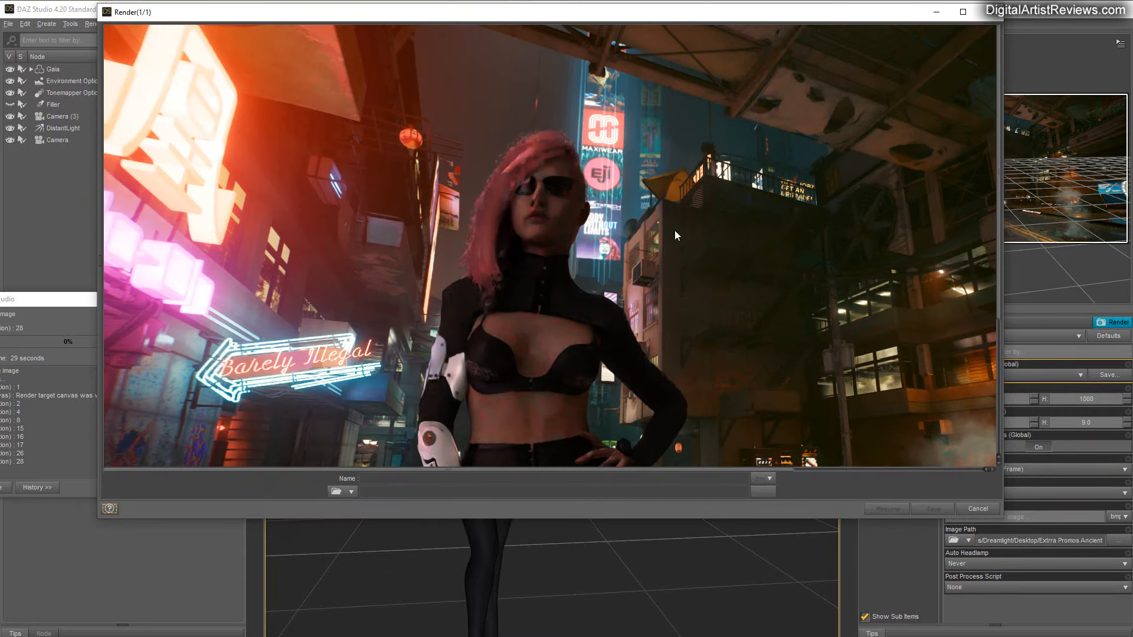
Enlarge the render window to show the whole image, and stop the render.
left_click_drag(1003, 519, 1119, 628)
scroll(961, 487, "down", 2)
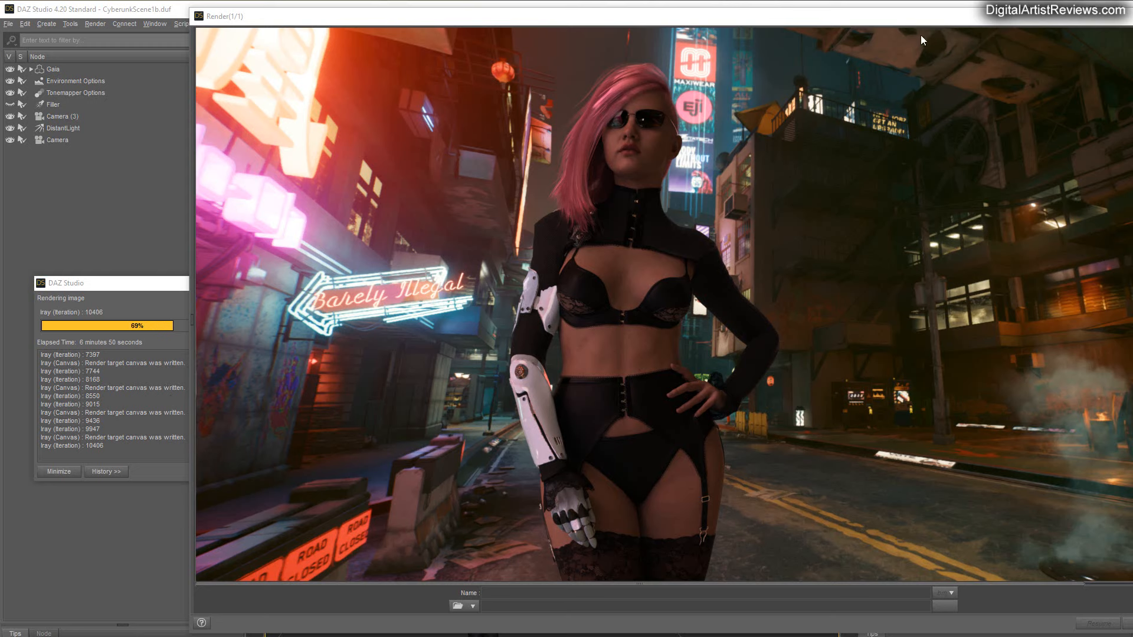
left_click_drag(887, 17, 748, 15)
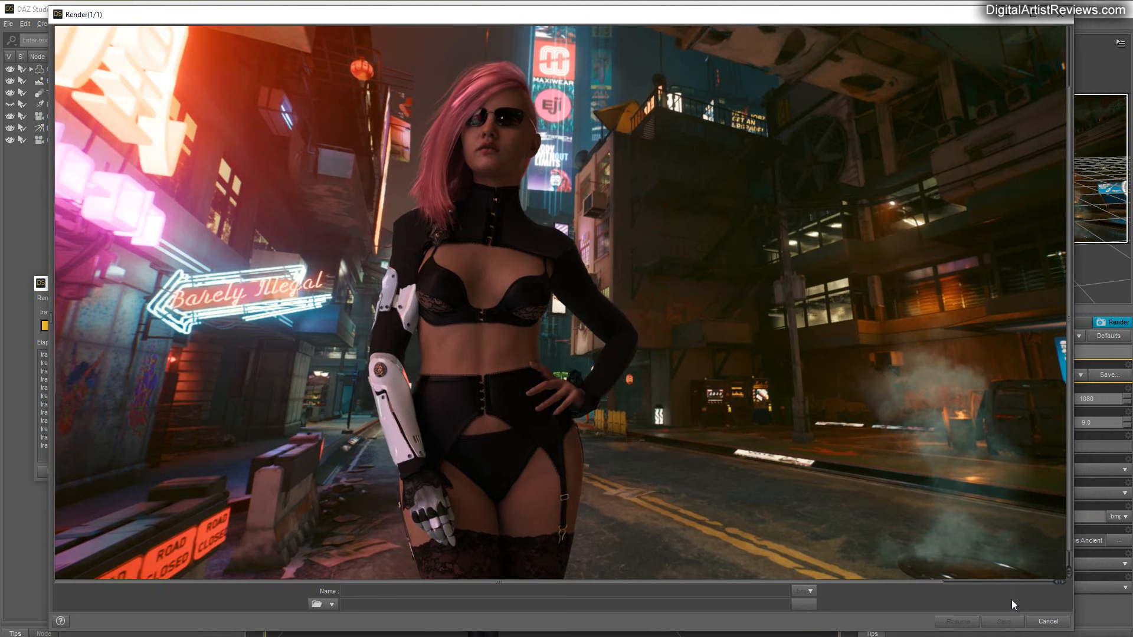
left_click(1048, 622)
left_click(545, 342)
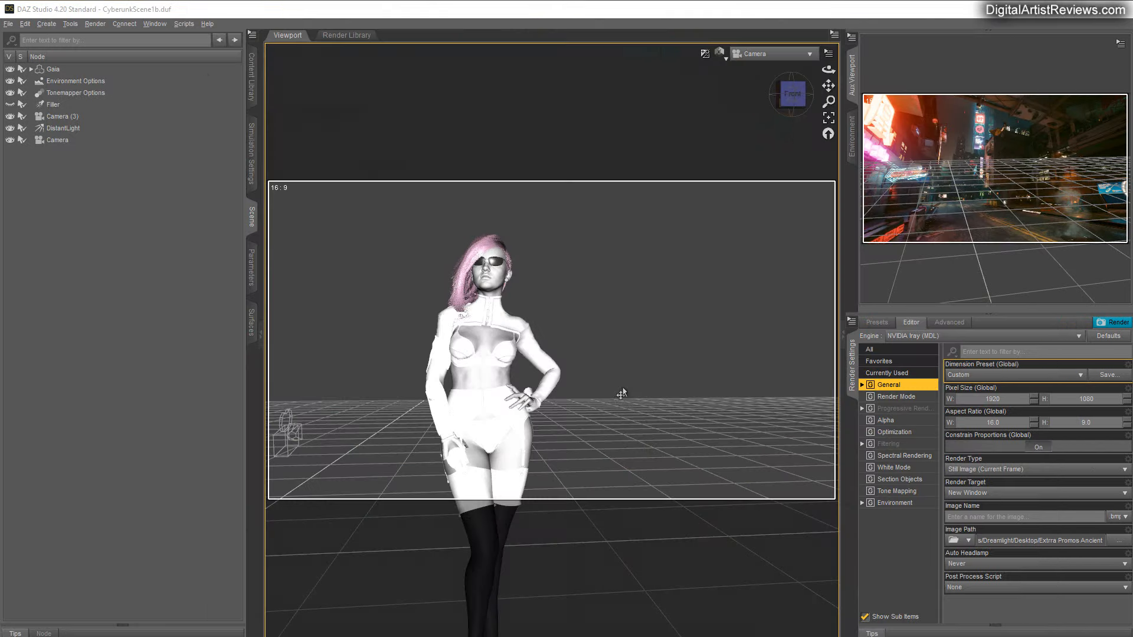
Save the last render as FinalRender in BMP format in the Cyberpunk Images folder.
left_click(9, 25)
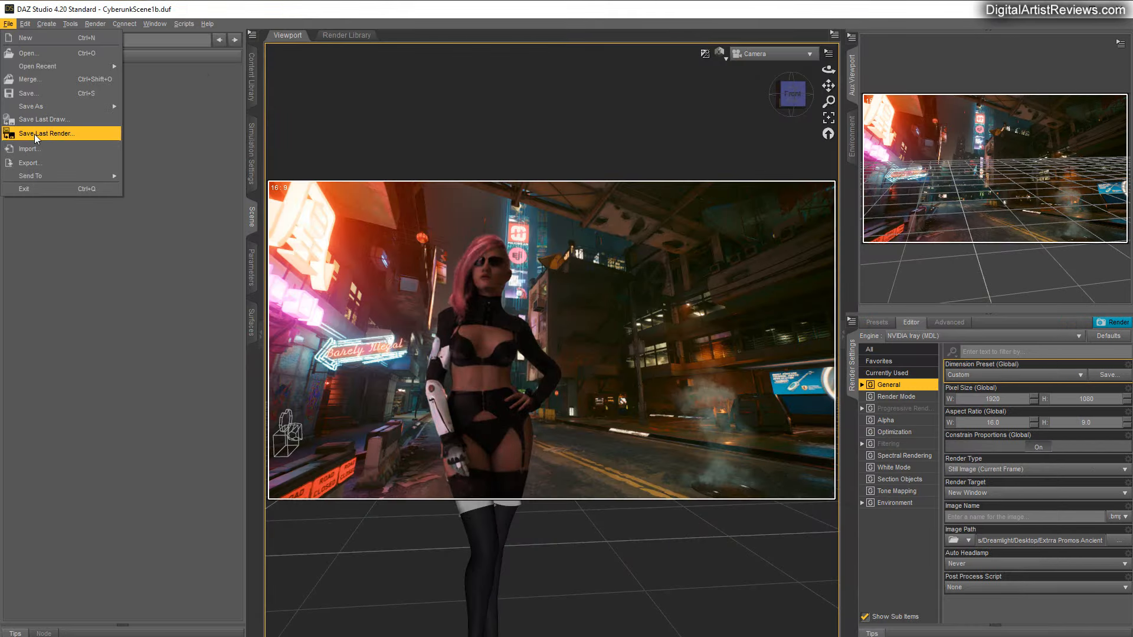
left_click(35, 133)
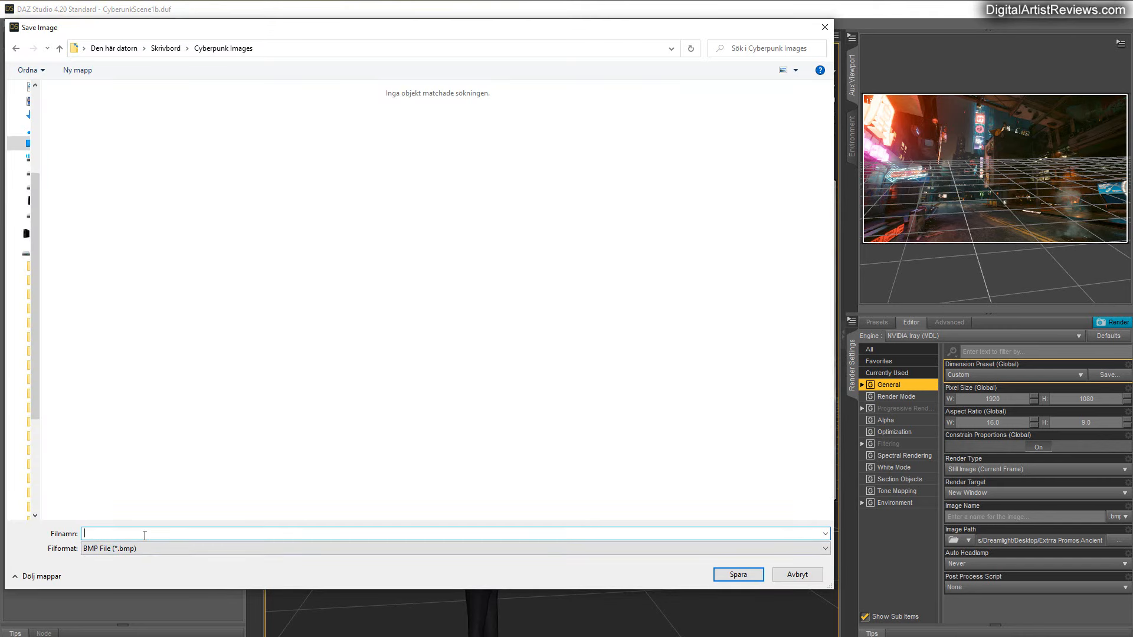
key("Return")
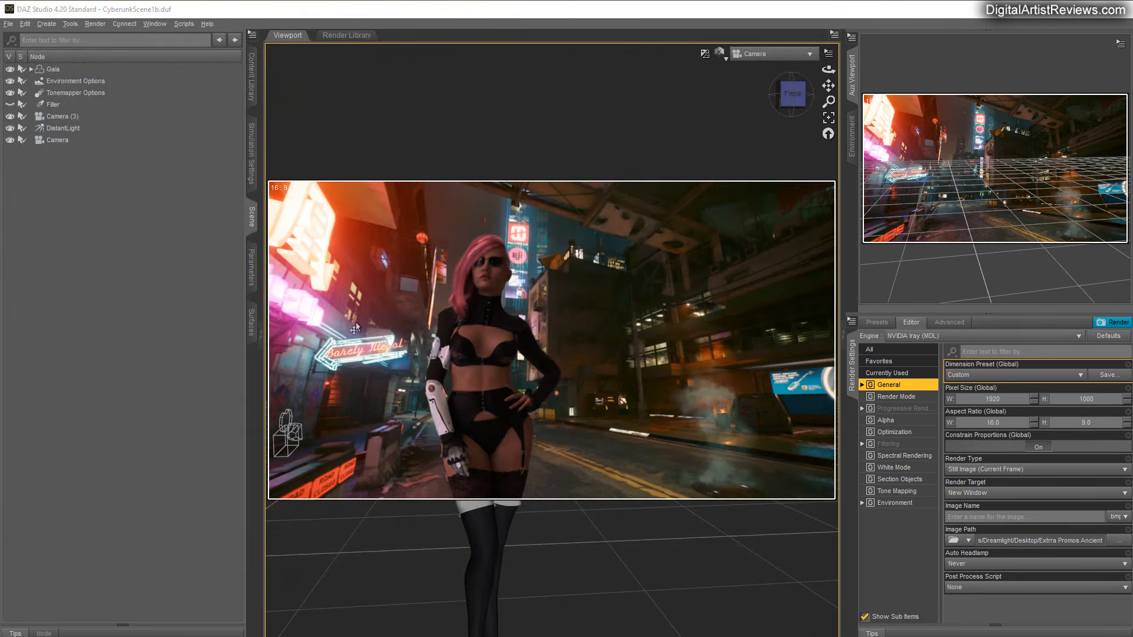
Remove the street image from the backdrop to leave a plain white background behind Gaia.
left_click(852, 148)
left_click(887, 70)
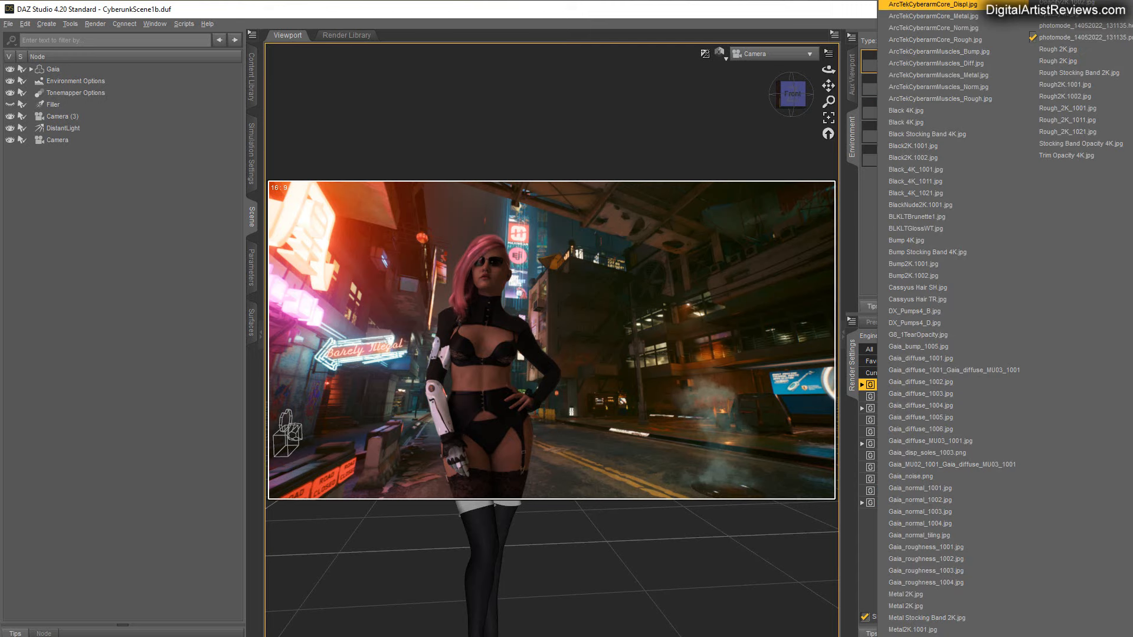
left_click(903, 5)
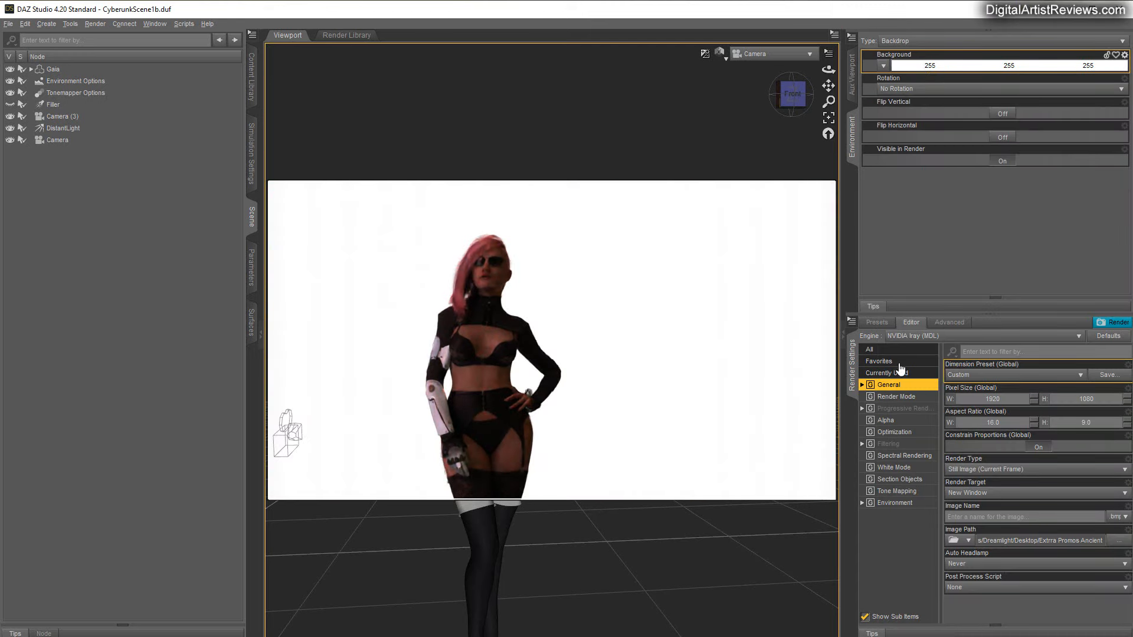
Set the Environment Mode in the render settings to Scene Only.
left_click(894, 503)
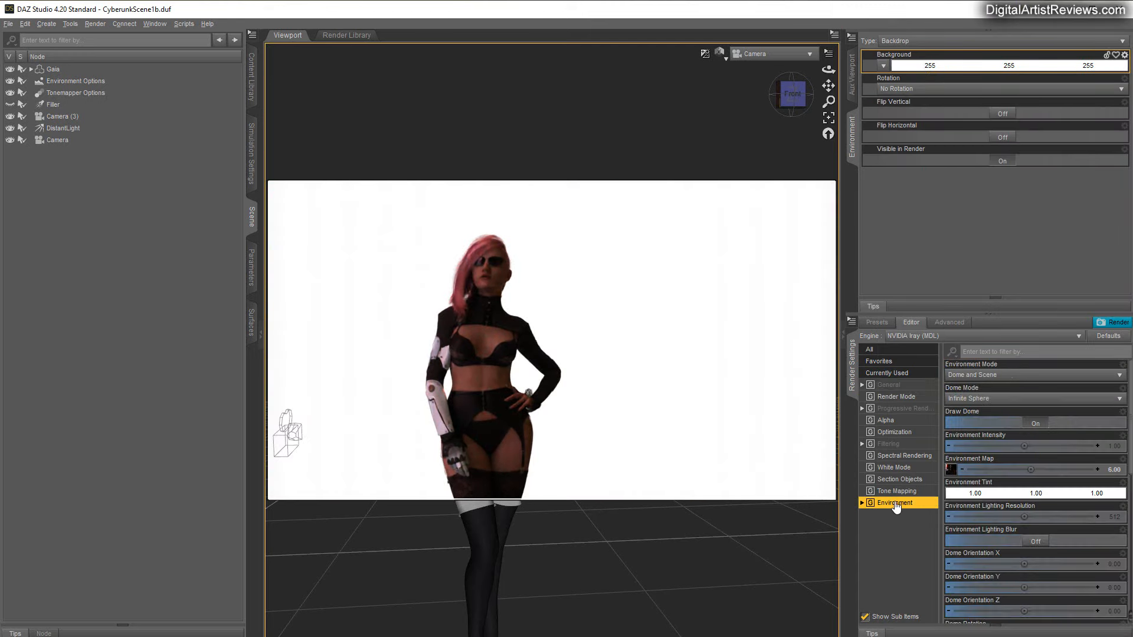
left_click(973, 376)
left_click(961, 426)
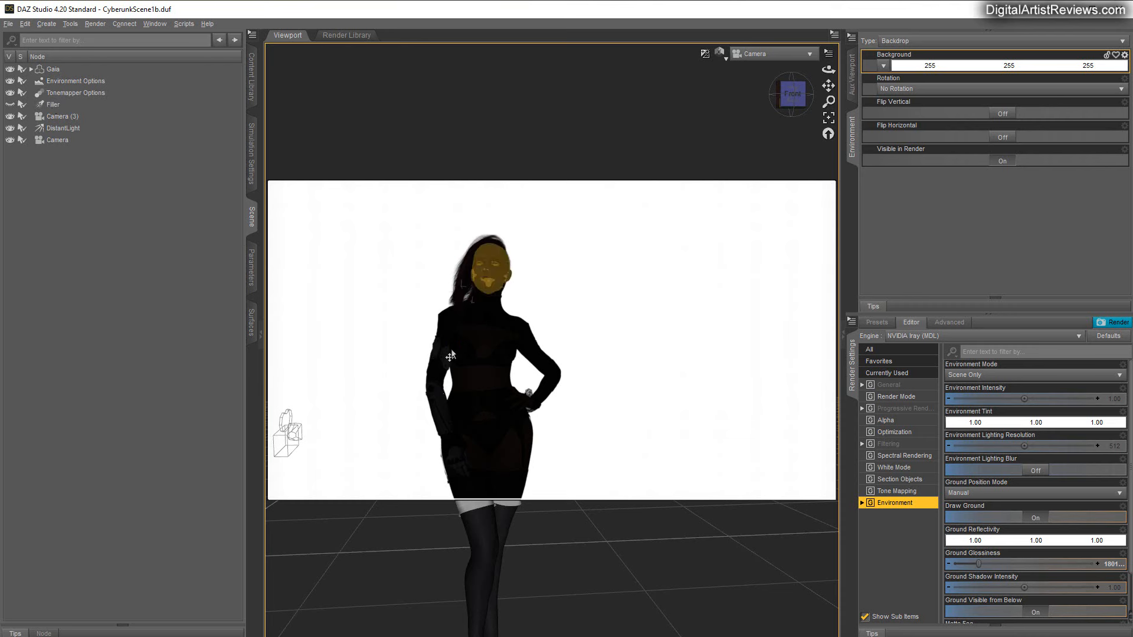
Render Gaia as a dark silhouette against the white background, and stop the render.
left_click(896, 386)
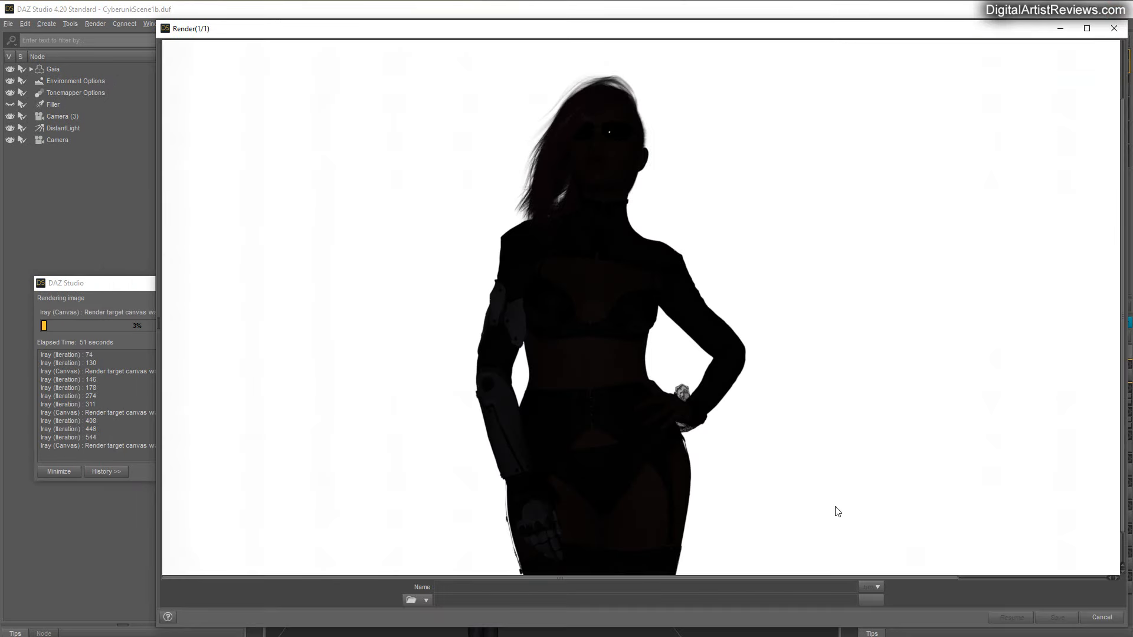
left_click(1101, 617)
left_click(635, 356)
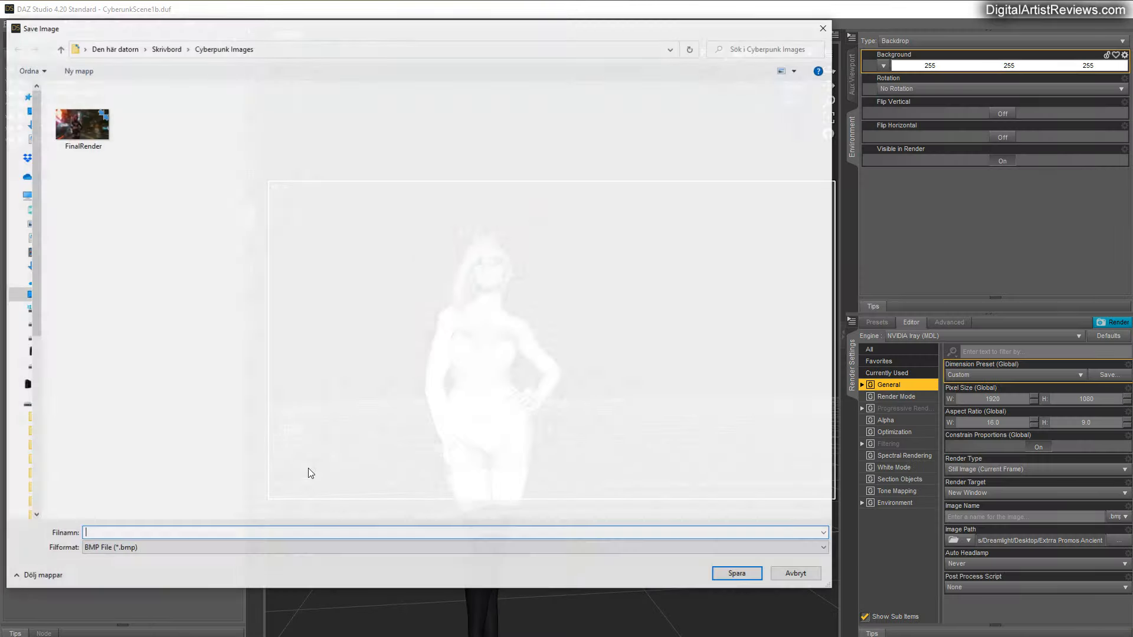
Save the silhouette render as Mask in BMP format in the Cyberpunk Images folder.
type("Alpha")
key("Return")
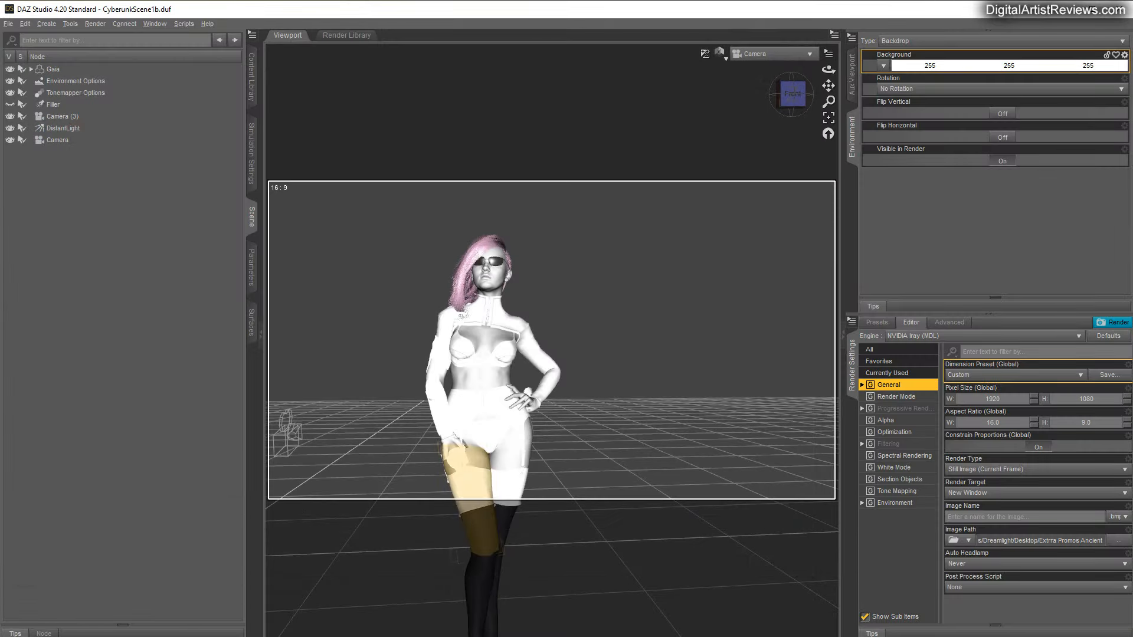
key("ctrl+r")
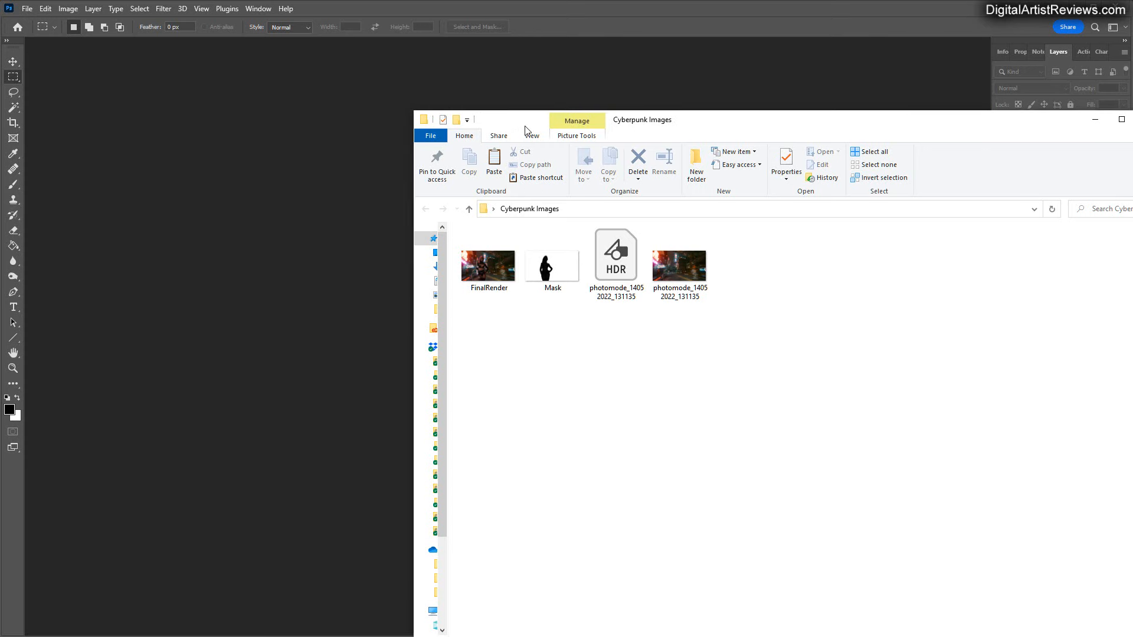
Switch to Photoshop and open the FinalRender and Mask images from the Cyberpunk Images folder.
left_click_drag(525, 125, 584, 139)
left_click(548, 269)
left_click_drag(549, 269, 392, 288)
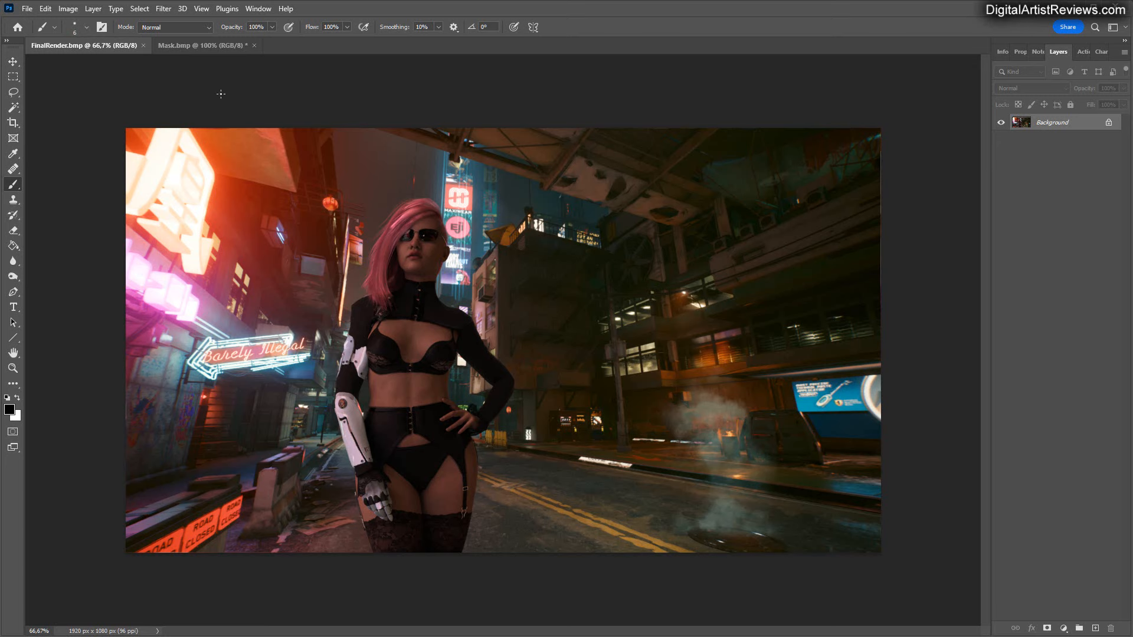
left_click(205, 46)
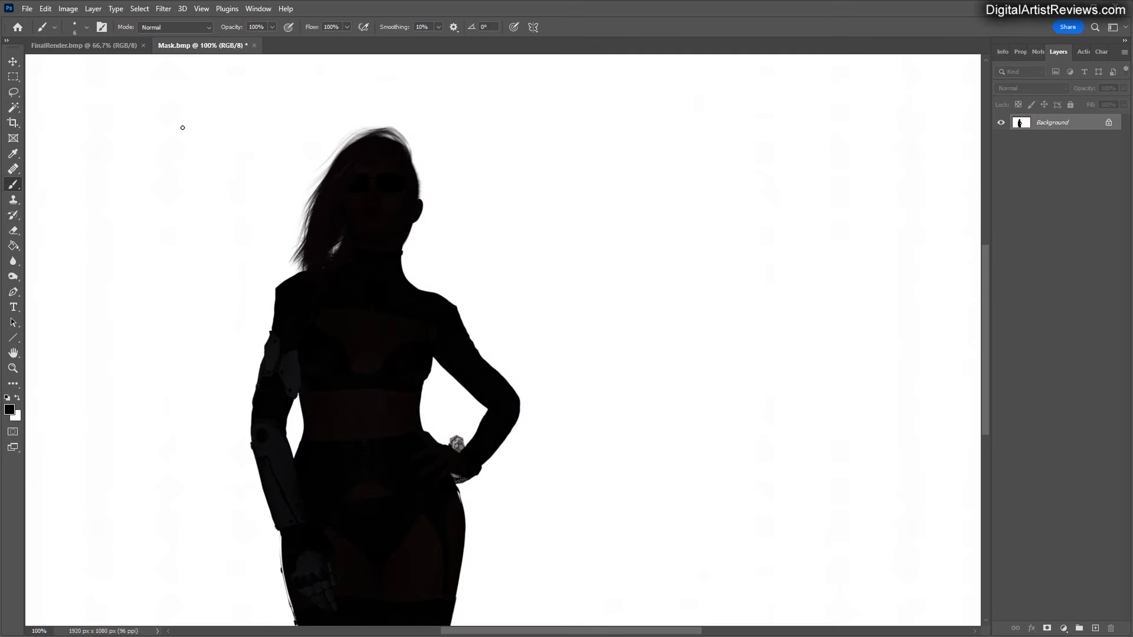
Duplicate the Background layer in the FinalRender.bmp document.
left_click(107, 46)
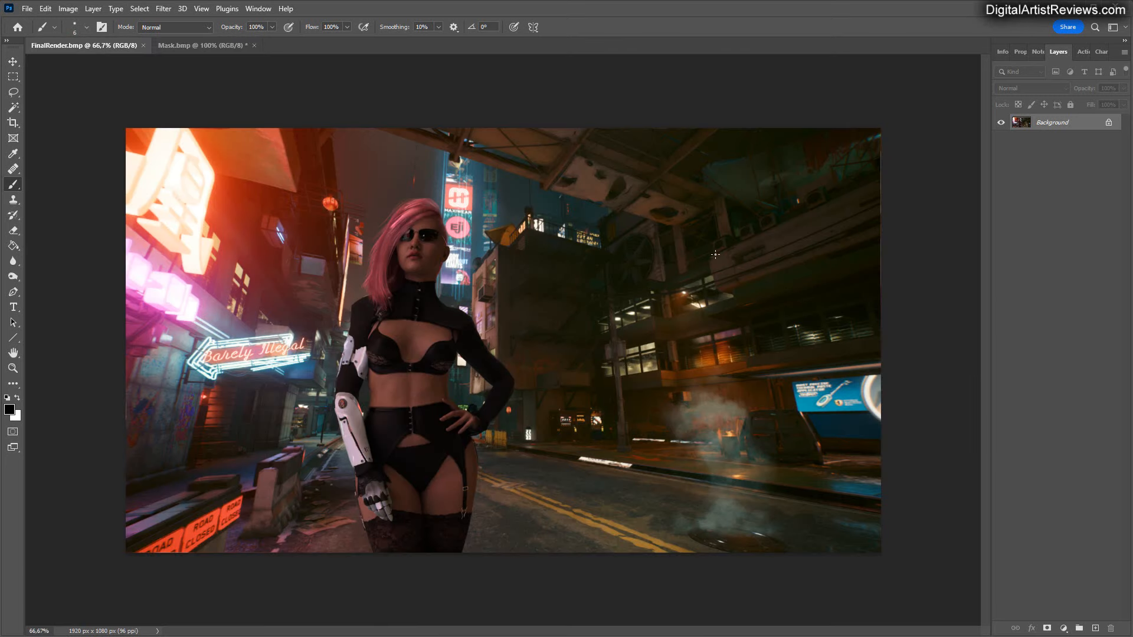
left_click(1124, 52)
left_click(1130, 93)
left_click(434, 129)
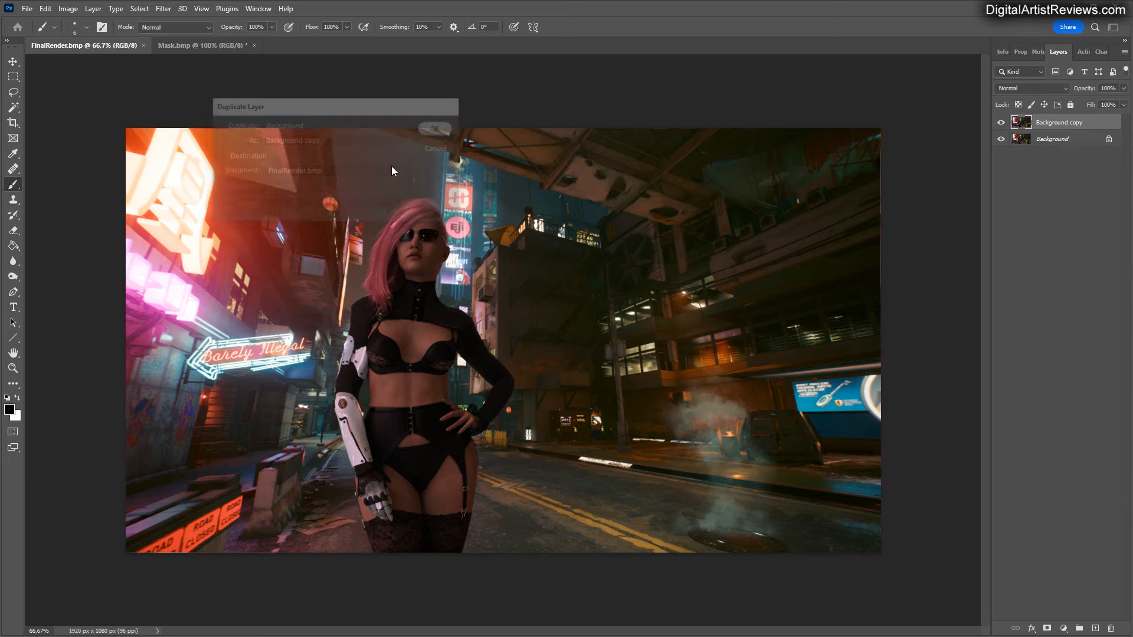
Add a layer mask to the Background copy layer and paste the silhouette image into it.
left_click(1047, 629)
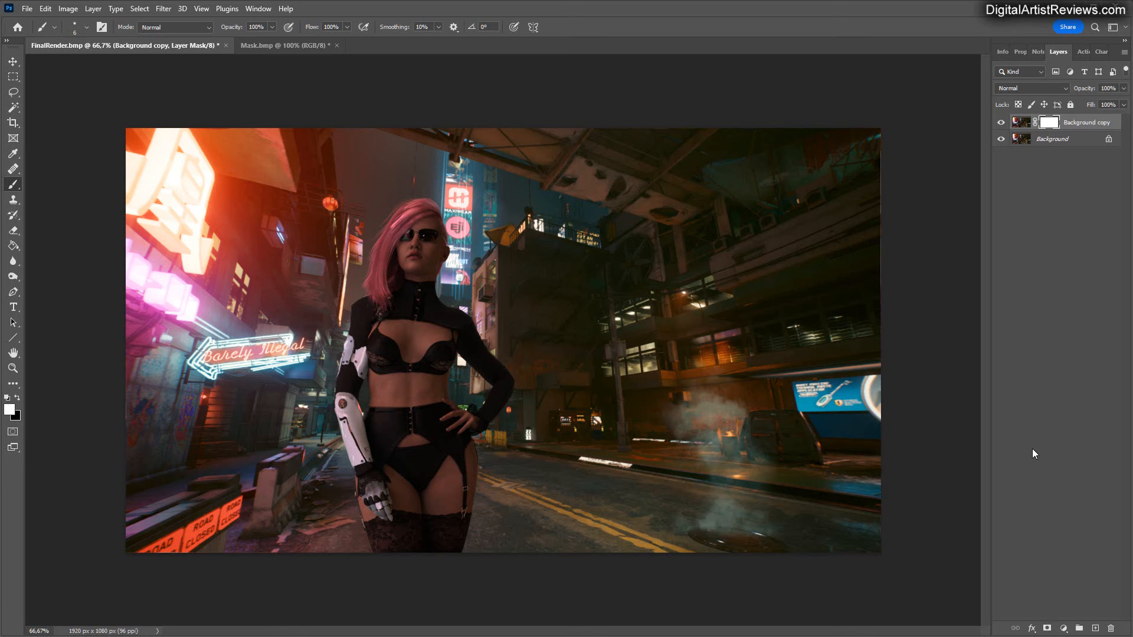
left_click(1049, 124, "alt")
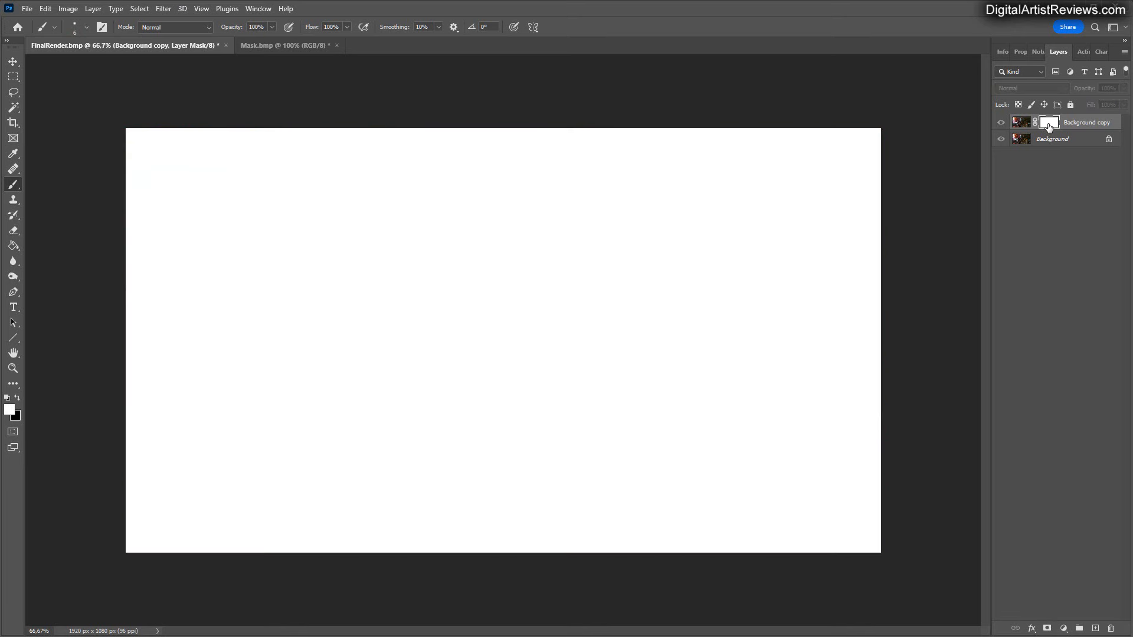
key("ctrl+v")
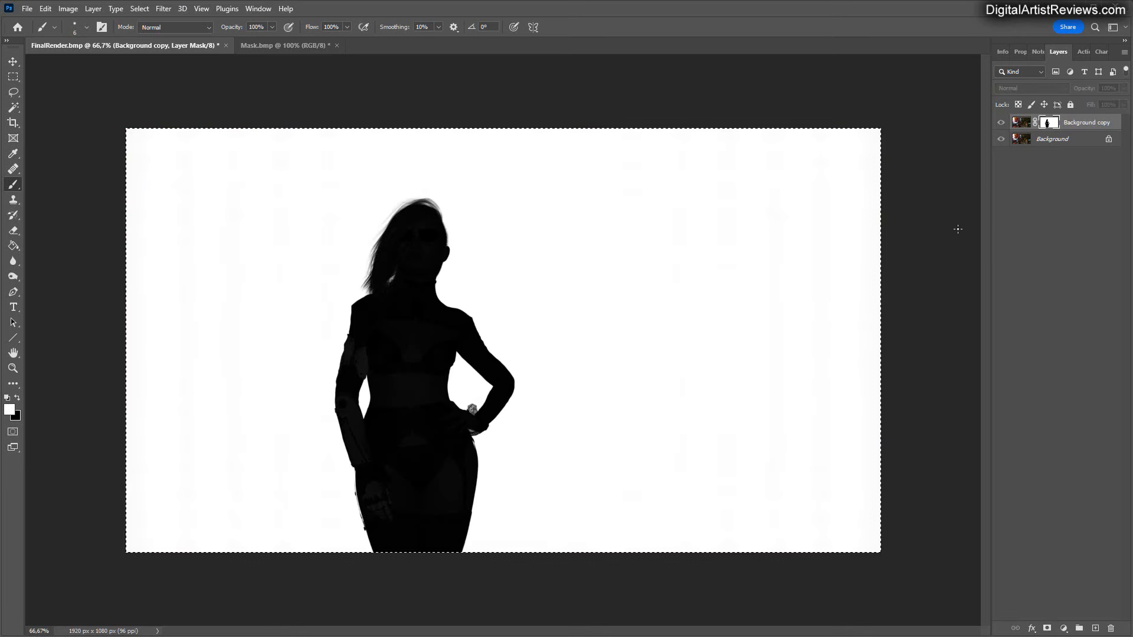
left_click(1021, 125)
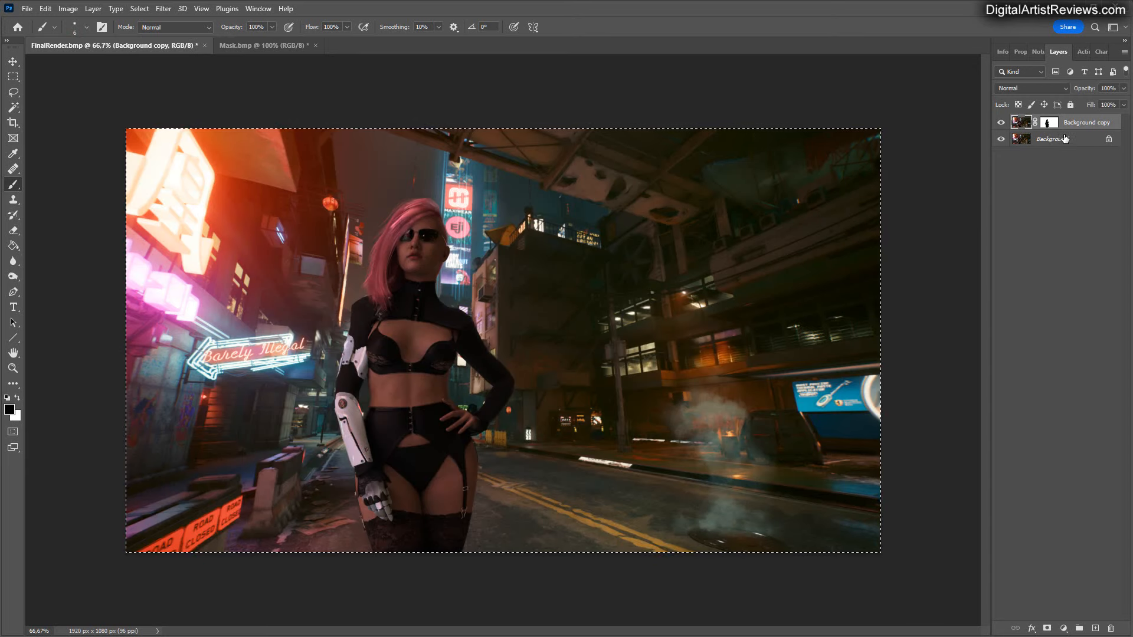
Try a Gaussian Blur on the masked Background copy, previewing a radius of 5 pixels and smaller radii.
left_click(164, 10)
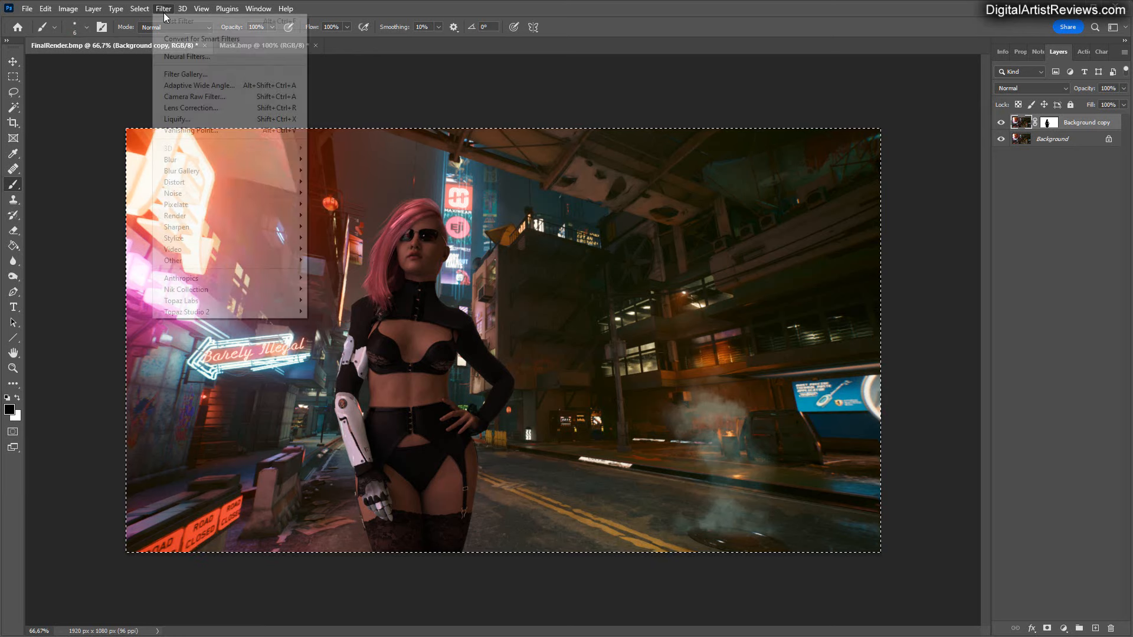
mouse_move(182, 160)
left_click(339, 205)
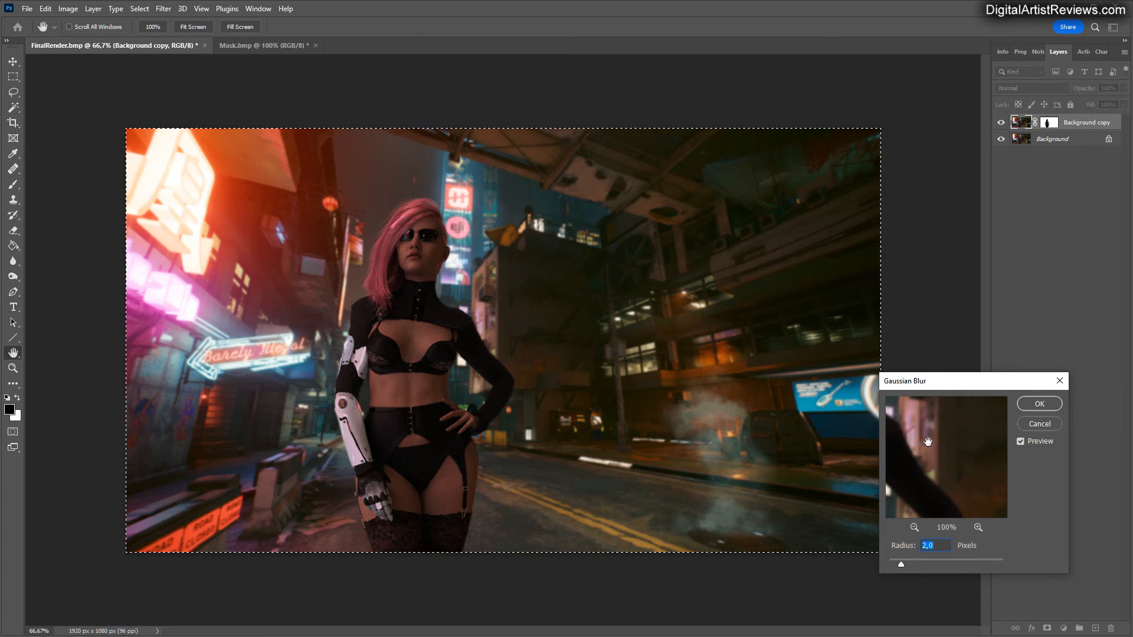
type("5")
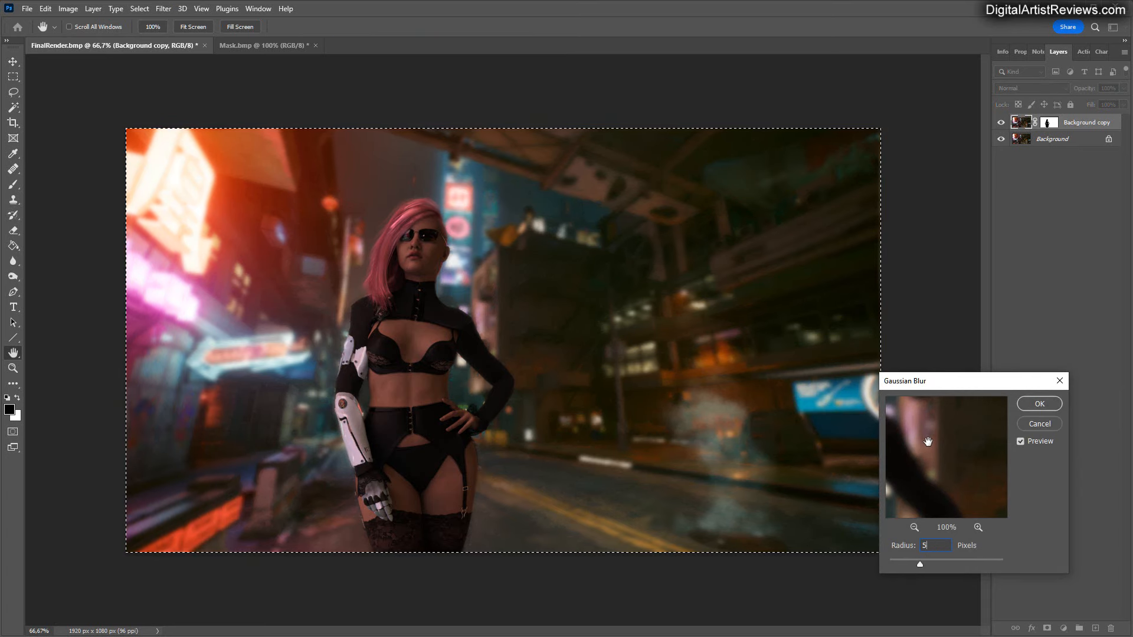
key("BackSpace")
type("2")
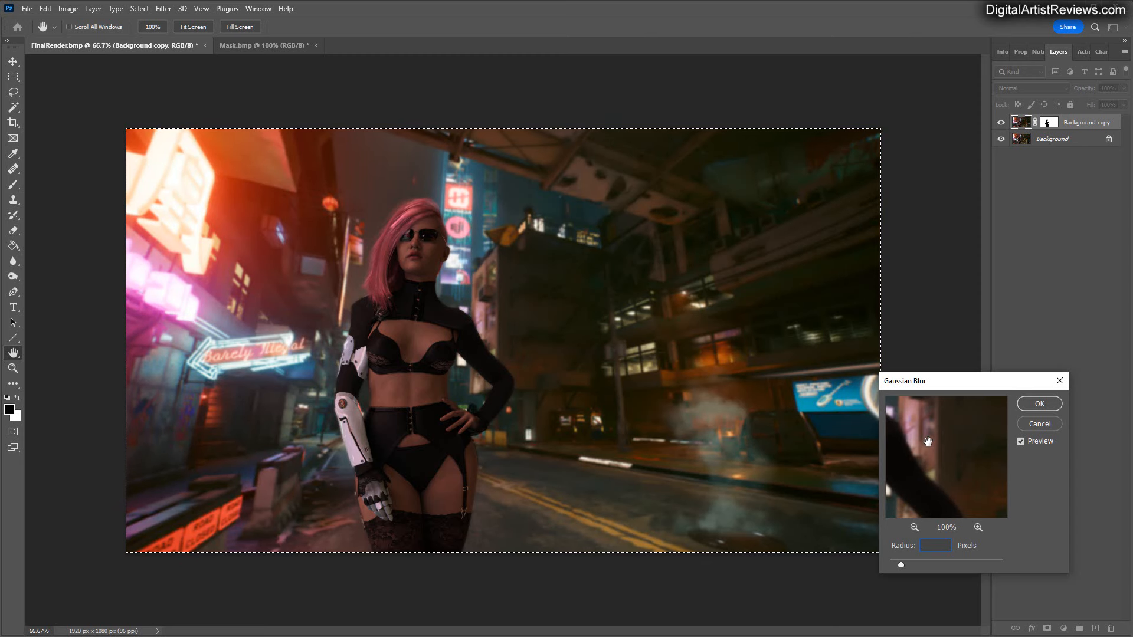
type("0,1")
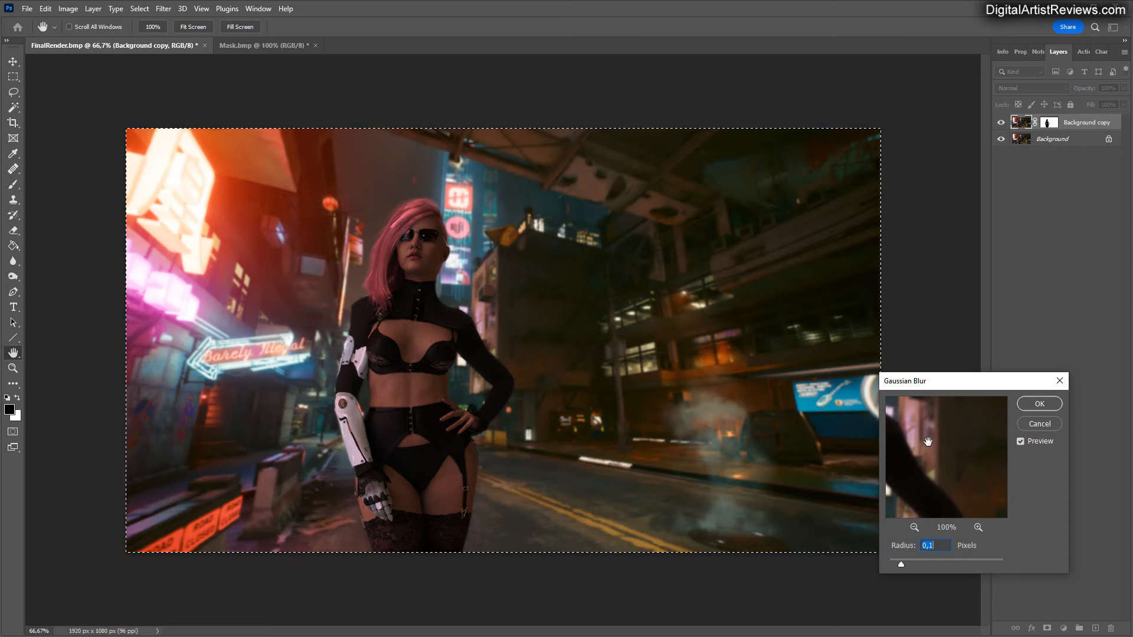
left_click(558, 242)
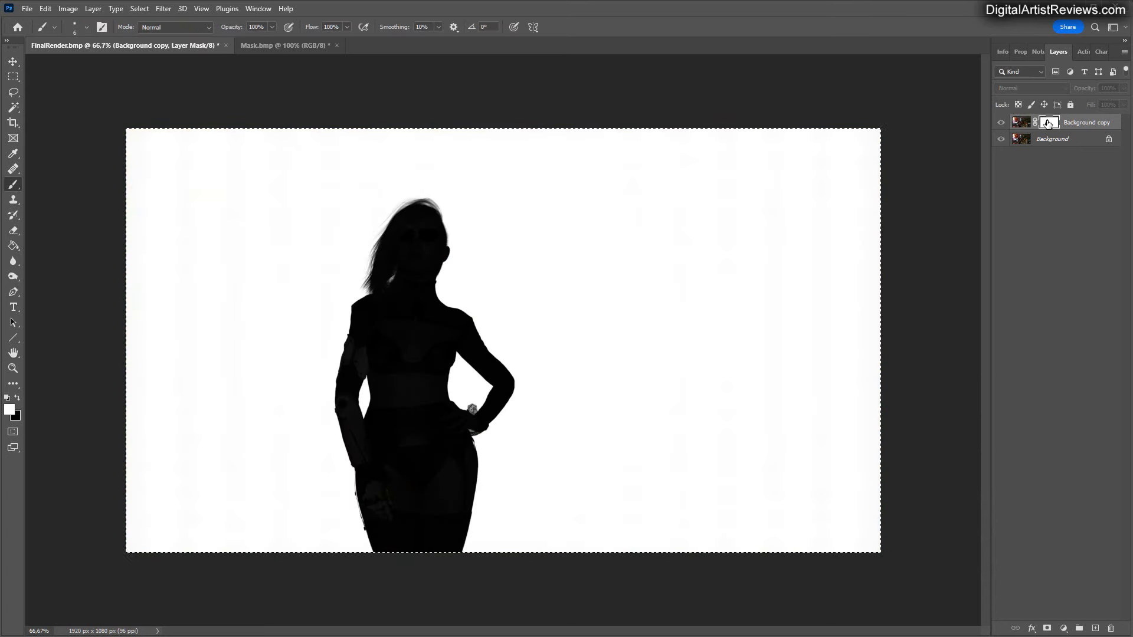
Invert the layer mask of Background copy so it isolates the figure, and reselect the layer's image.
left_click(1048, 123, "alt")
left_click(68, 8)
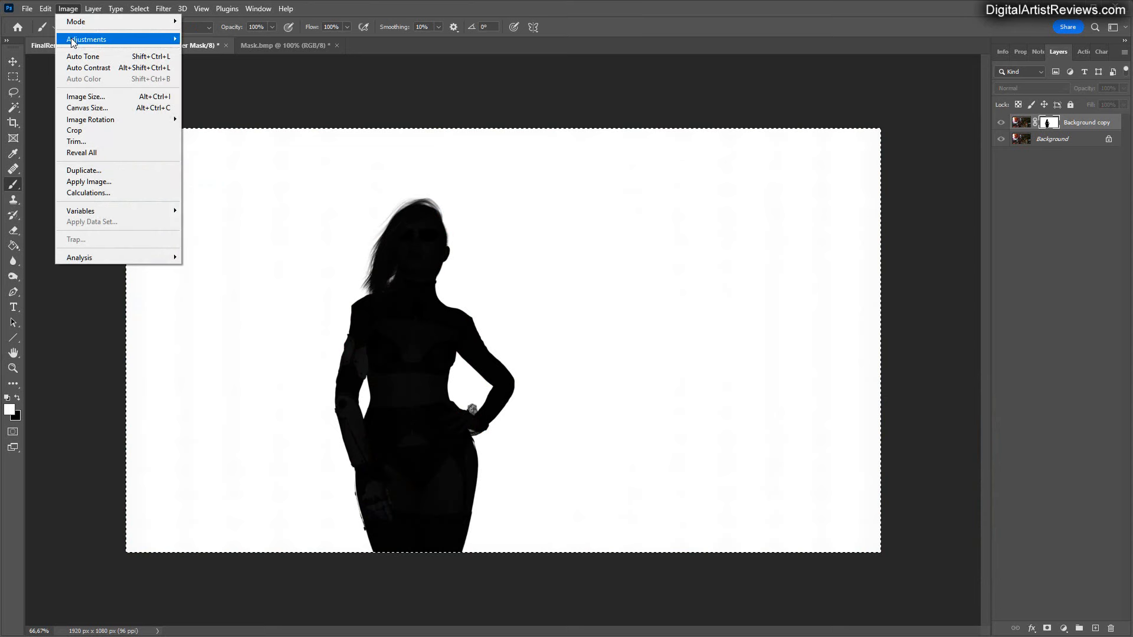
mouse_move(85, 39)
left_click(204, 175)
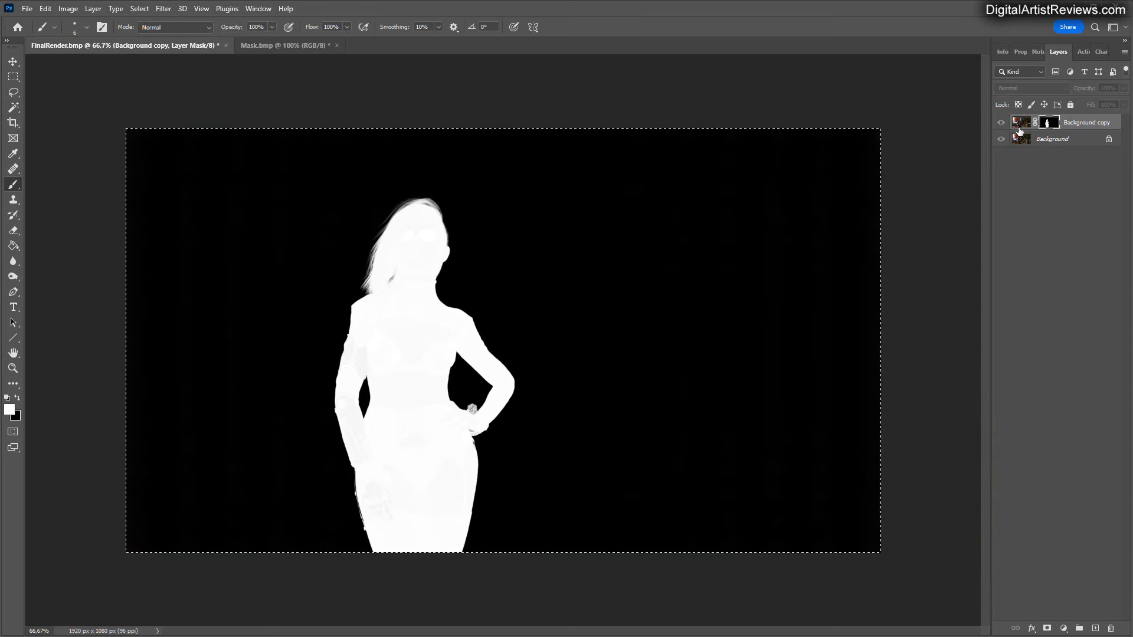
left_click(1020, 122)
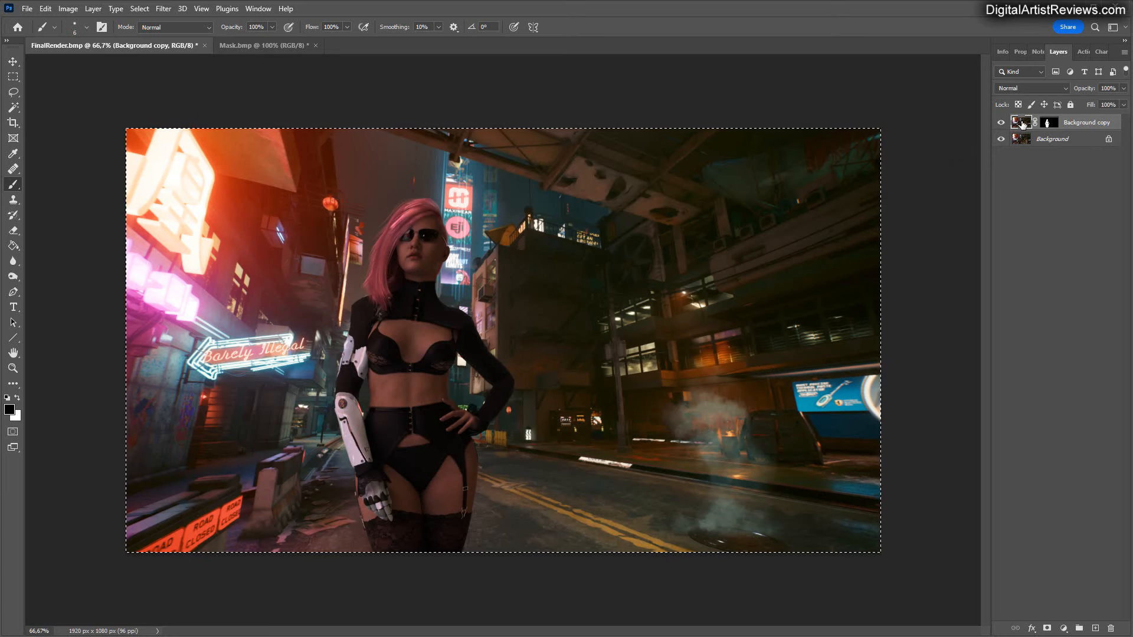
left_click(164, 8)
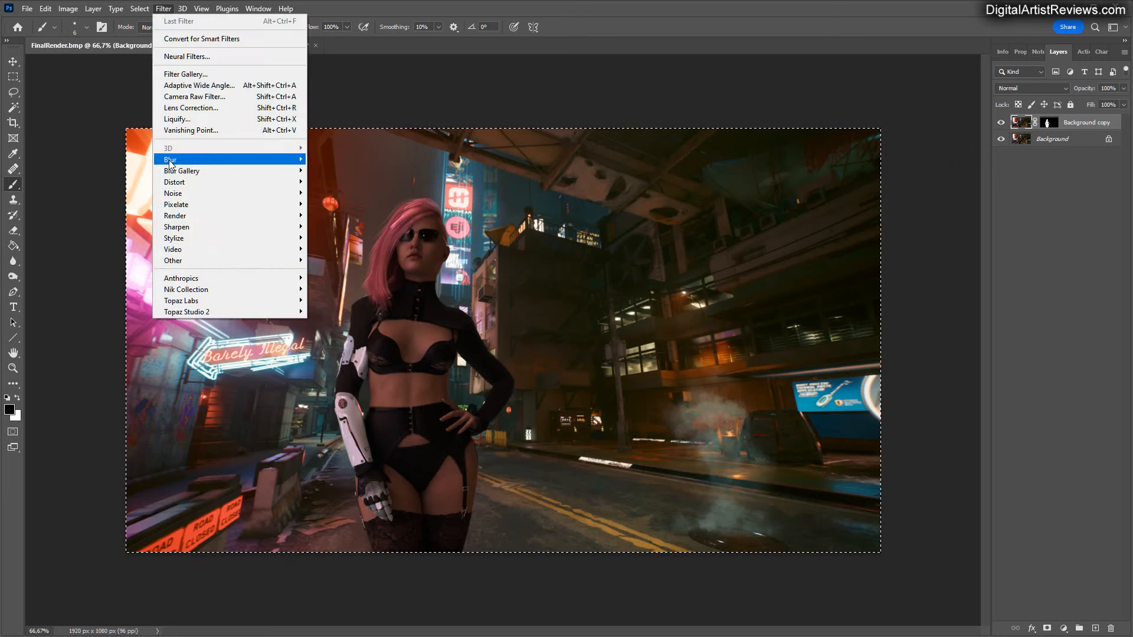
mouse_move(177, 159)
left_click(317, 204)
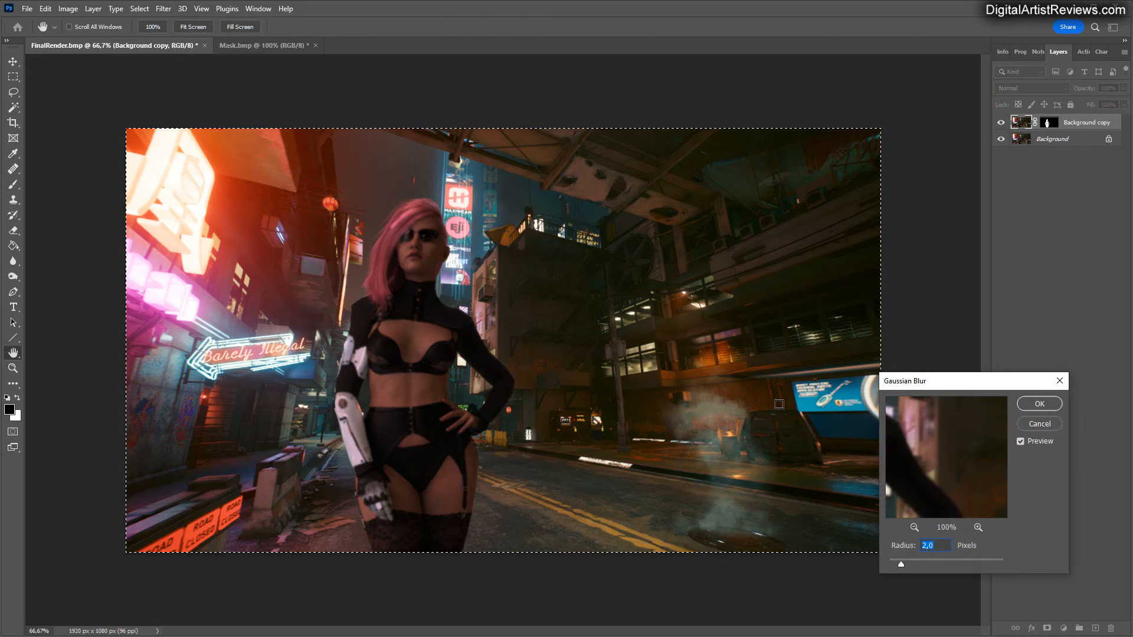
key("BackSpace")
left_click(1033, 424)
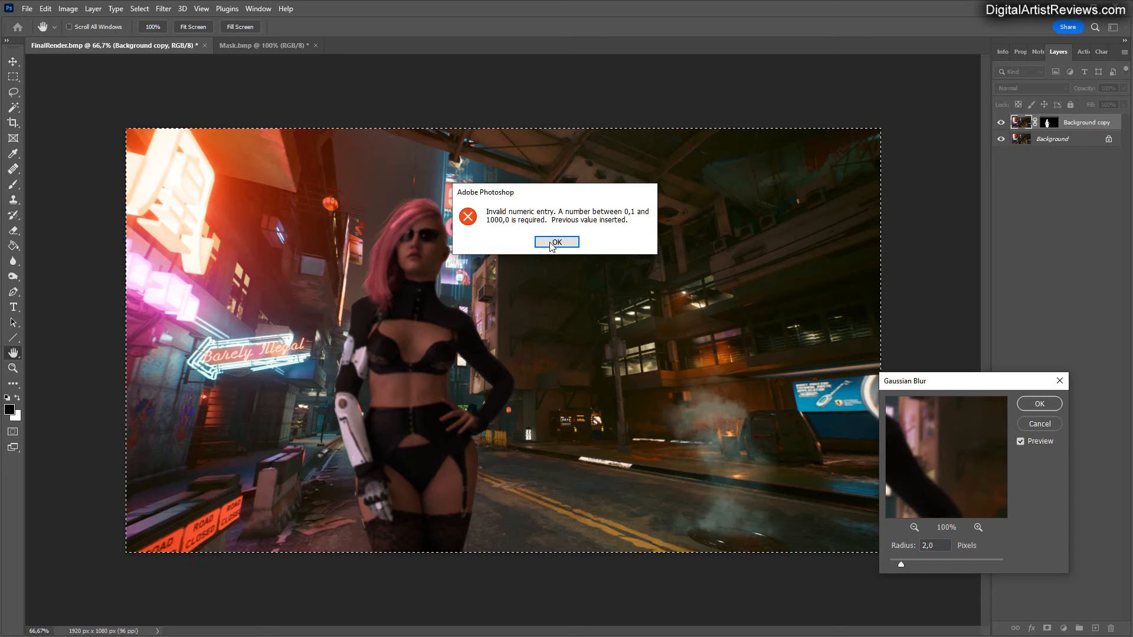
left_click(553, 243)
left_click(1039, 424)
Clear the selection and examine the figure's edges against the street background at close range.
left_click(13, 92)
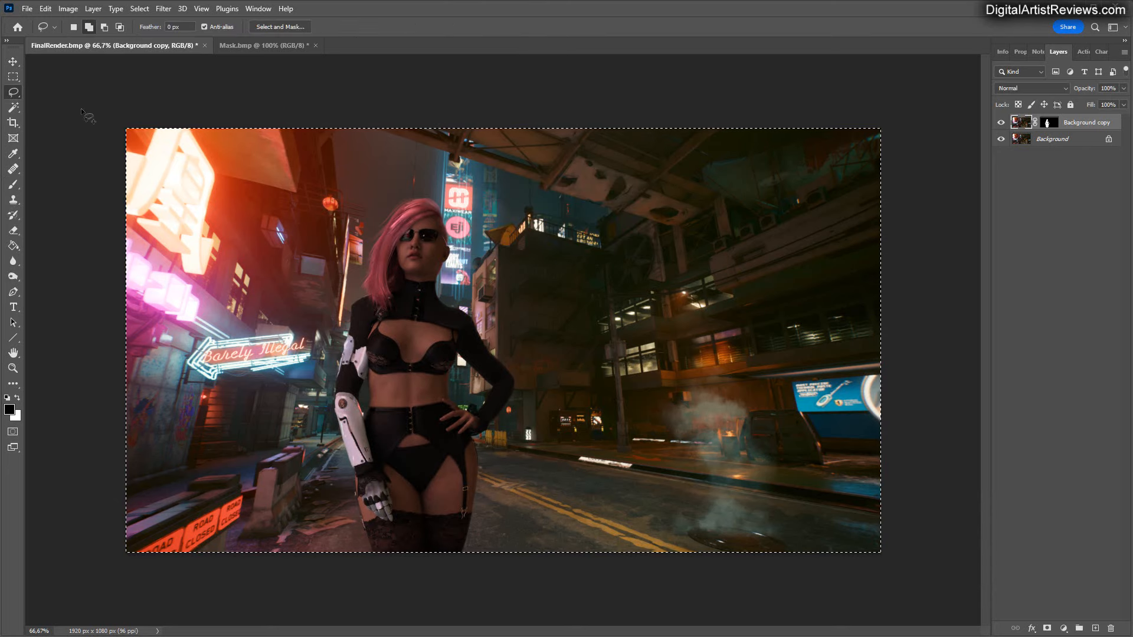
left_click(18, 77)
left_click(360, 210)
key("ctrl+plus")
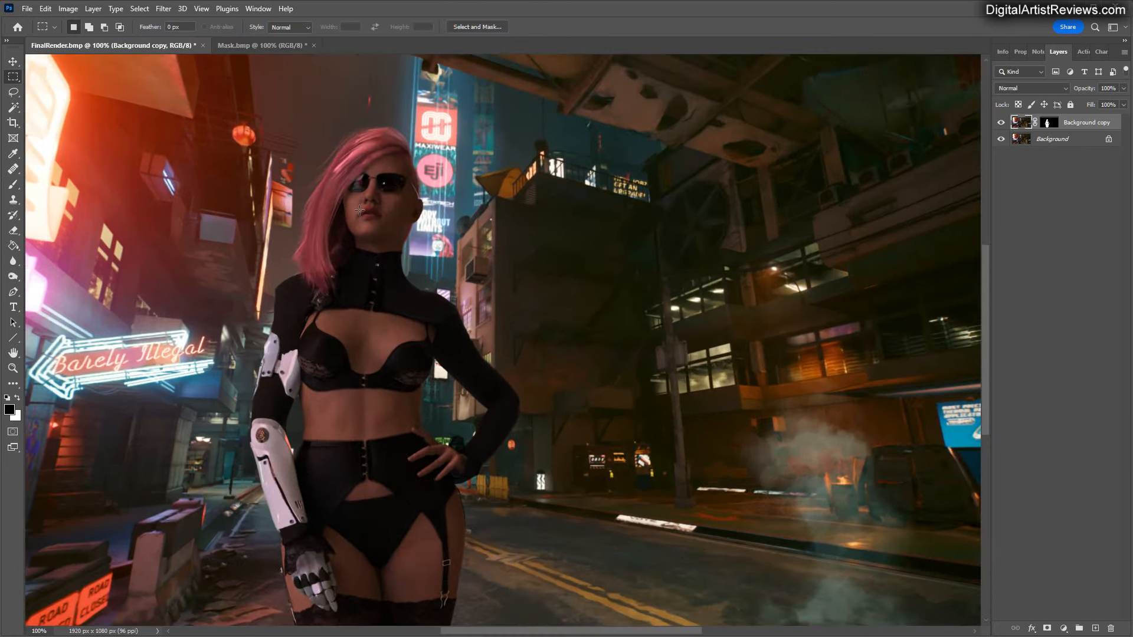
key("ctrl+plus")
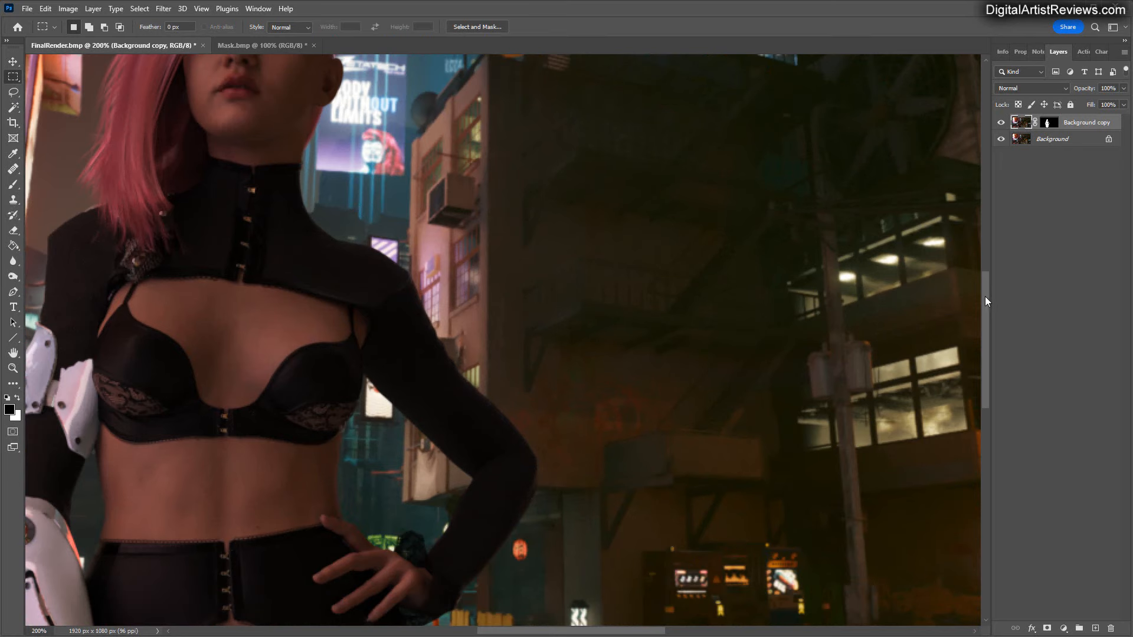
left_click_drag(985, 301, 986, 247)
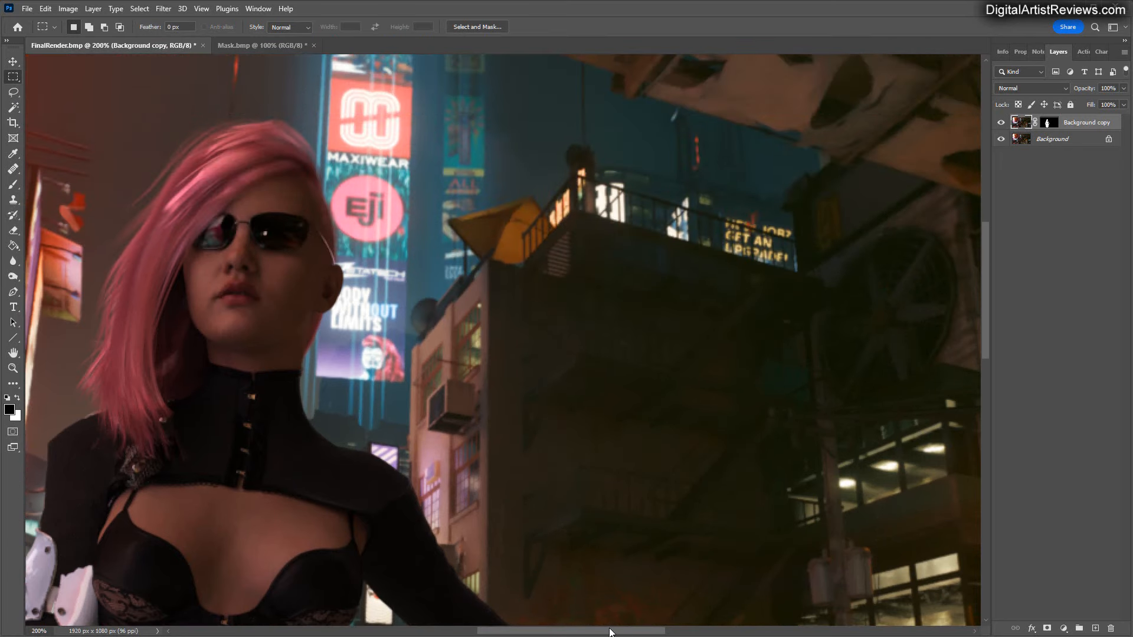
left_click_drag(609, 631, 568, 633)
key("ctrl+minus")
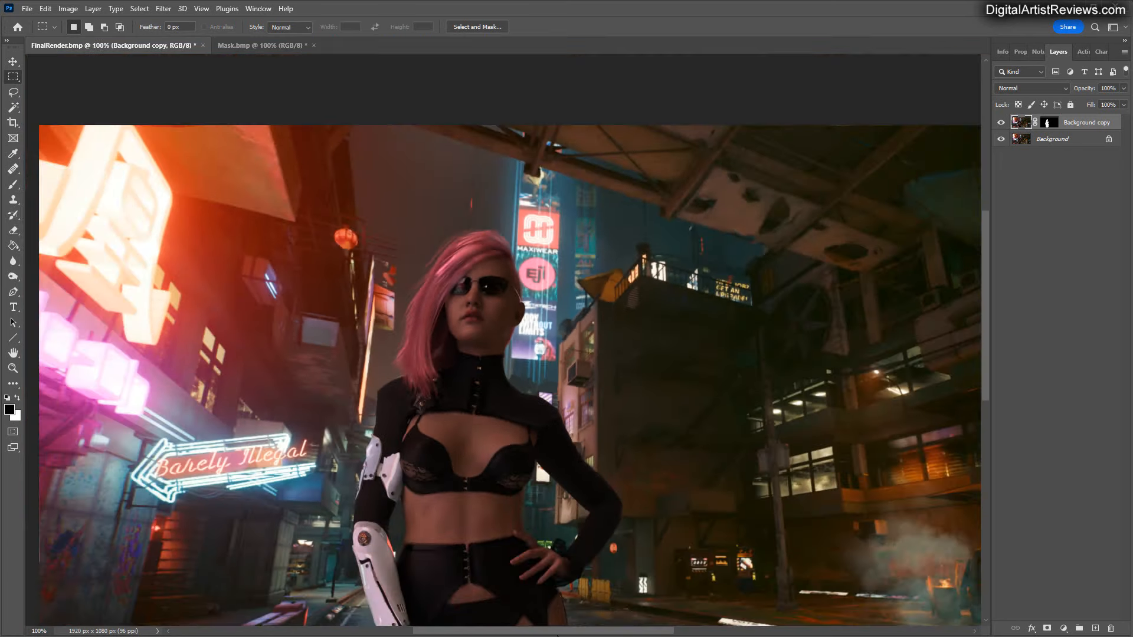
left_click_drag(985, 277, 991, 320)
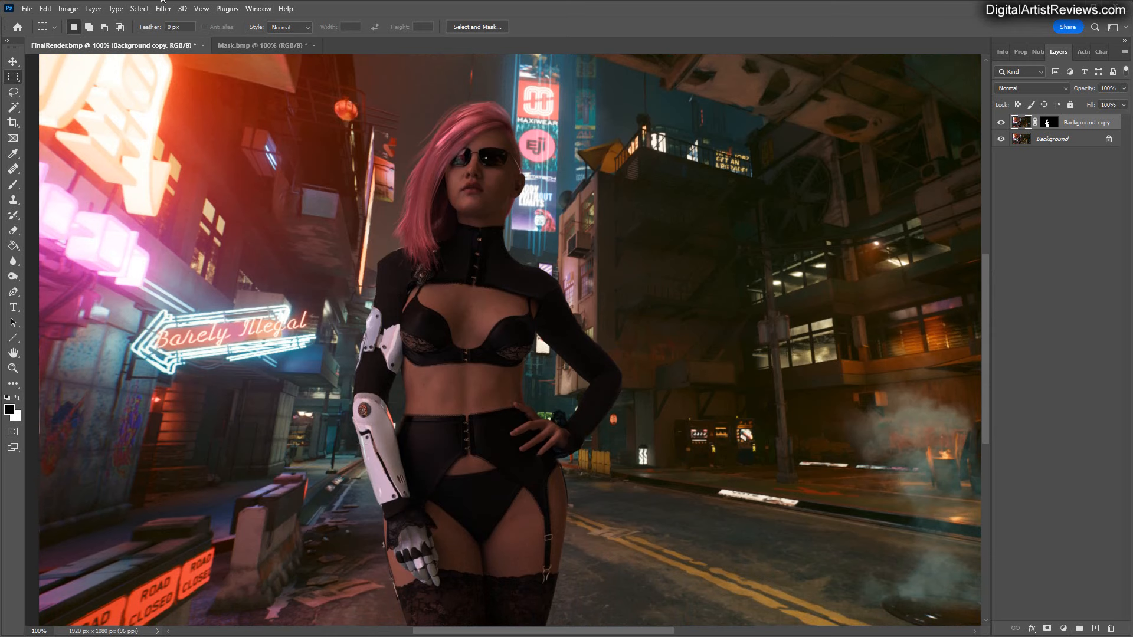
Apply a Gaussian Blur with a radius of 0.2 pixels to the image of the masked Background copy layer.
left_click(163, 9)
mouse_move(283, 160)
left_click(341, 204)
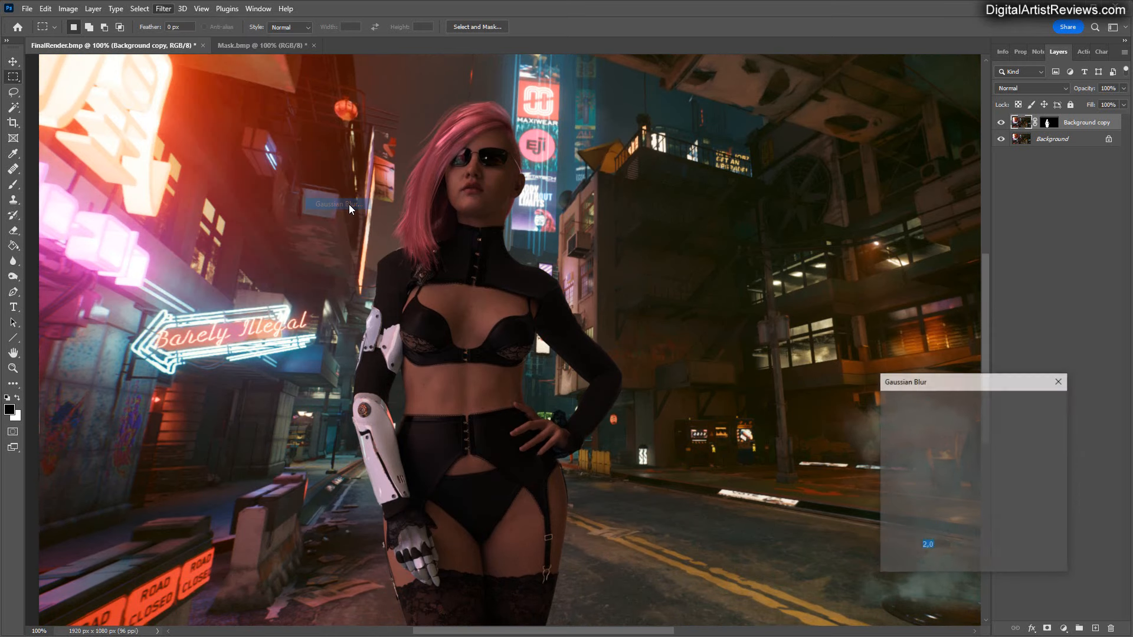
type("0,1")
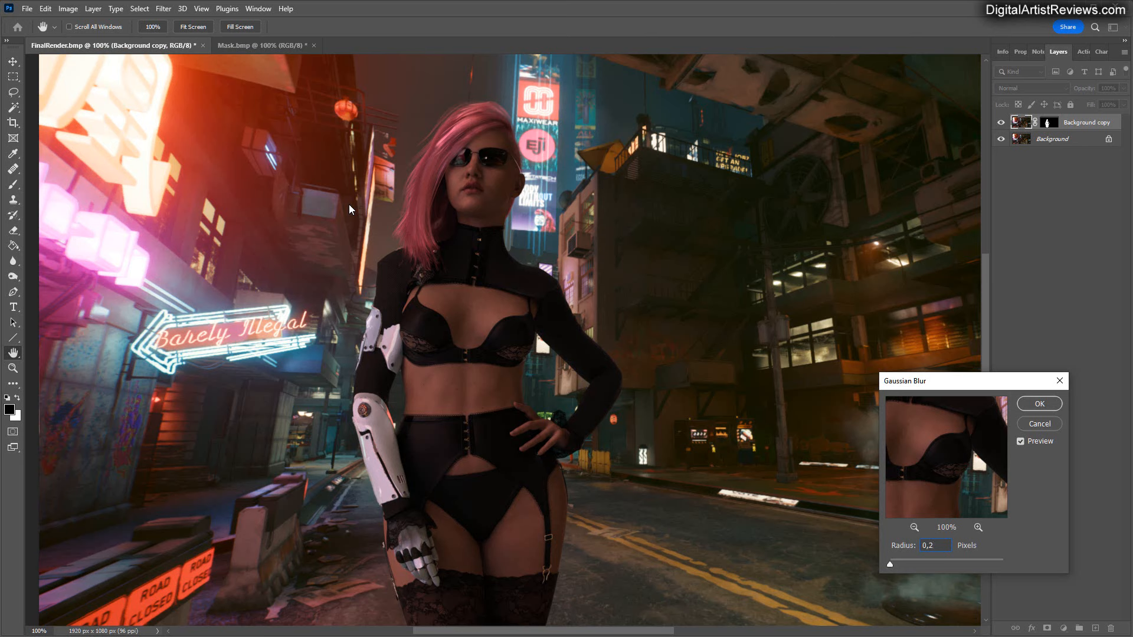
key("Return")
key("m")
key("ctrl+minus")
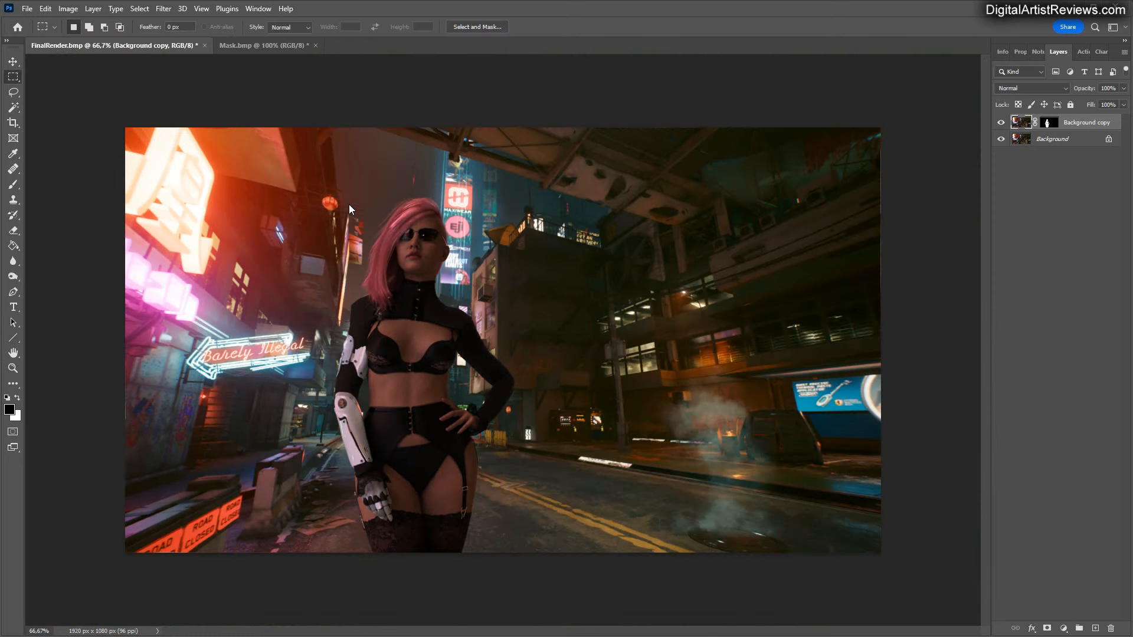
key("ctrl+plus")
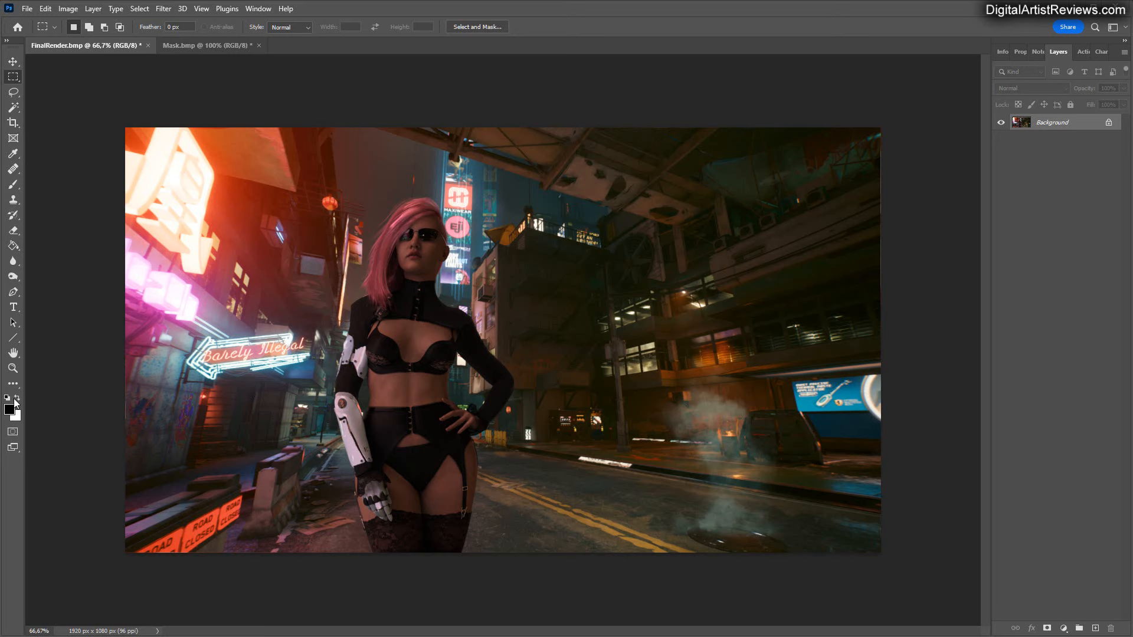
Create a new layer above the Background and fill it with the Clouds render filter in black and white.
left_click(162, 9)
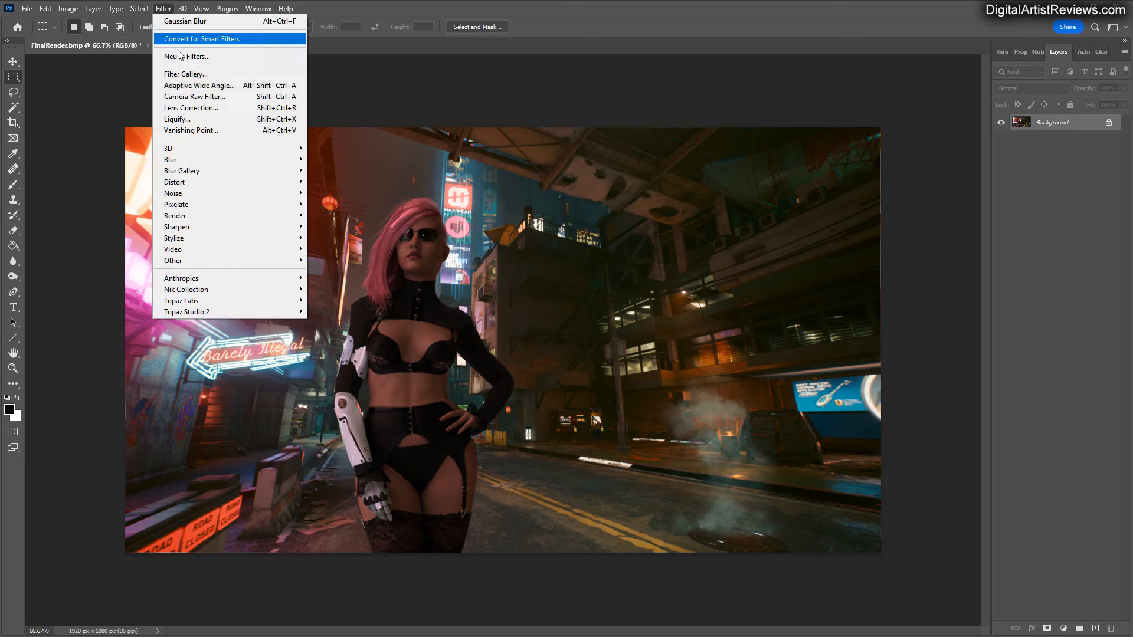
key("Escape")
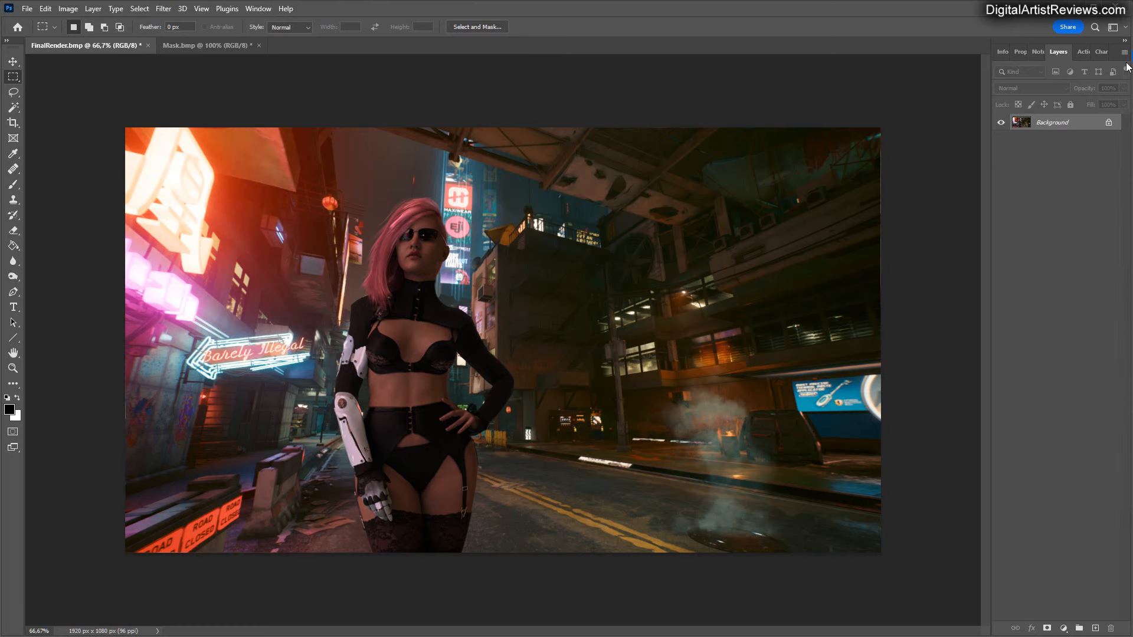
key("ctrl+shift+n")
key("Return")
left_click(163, 8)
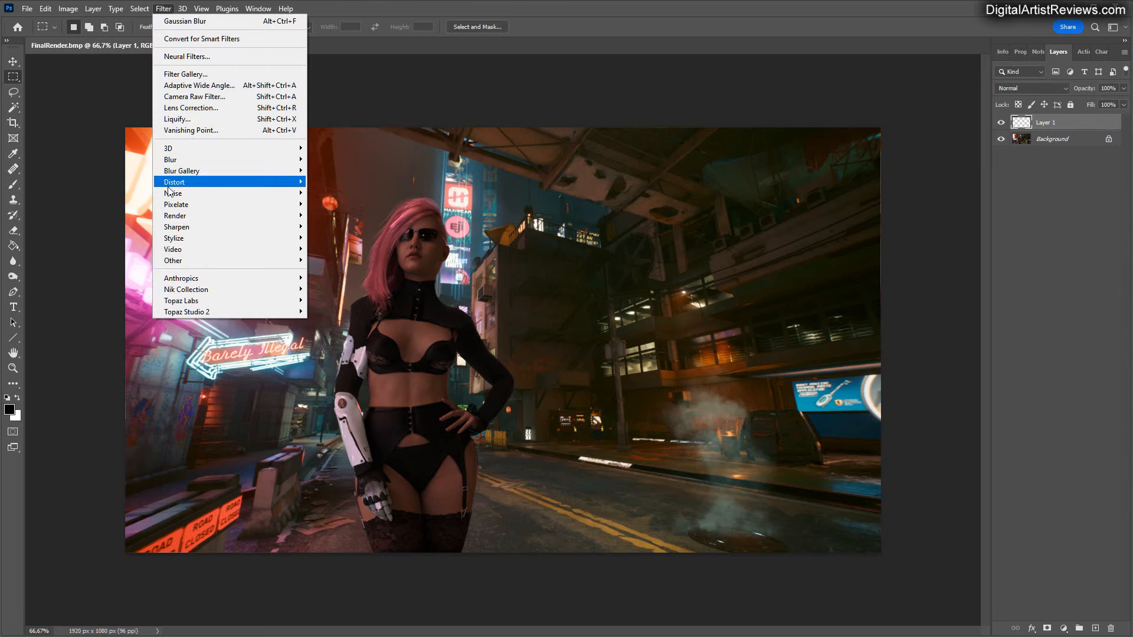
mouse_move(167, 217)
left_click(328, 255)
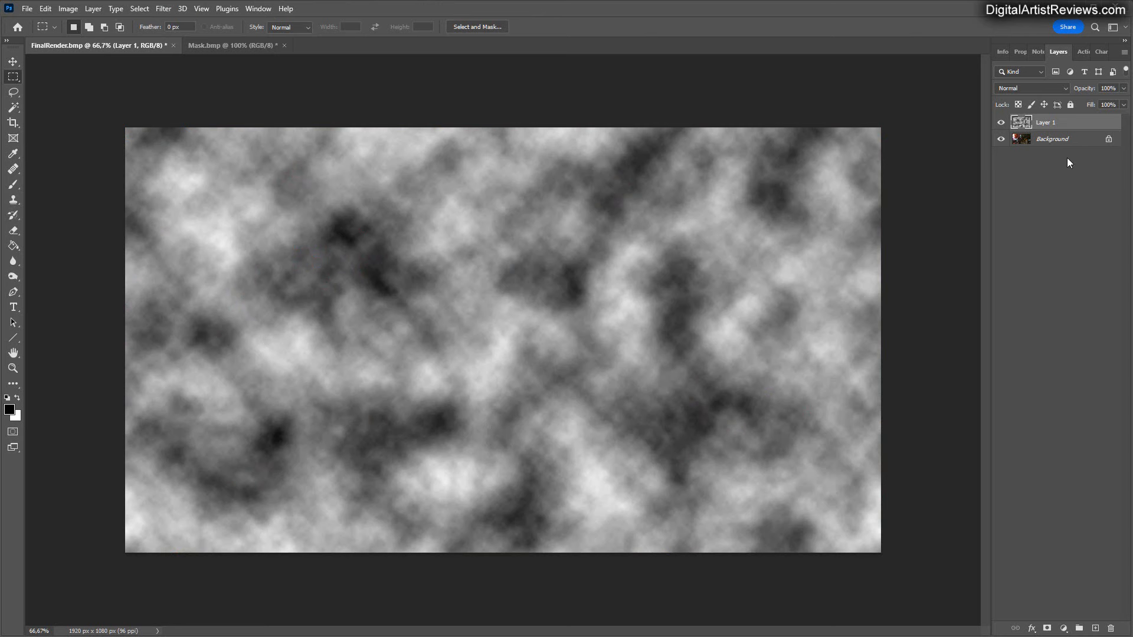
Add a layer mask to the clouds layer, paste the silhouette image into it, and reselect the layer's image.
left_click(1047, 629)
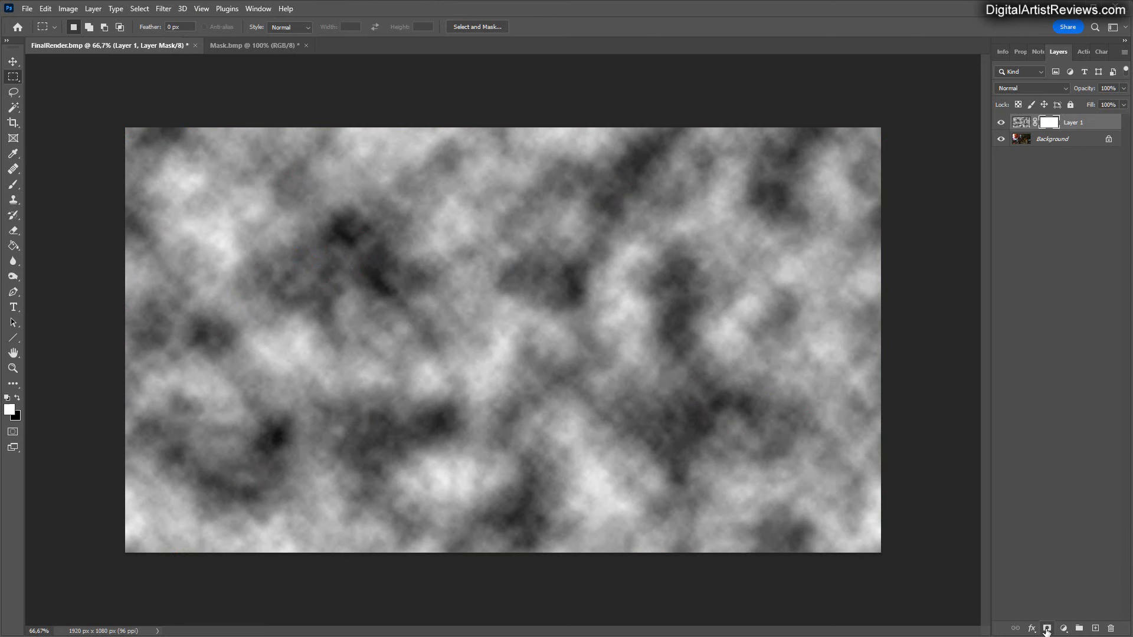
left_click(1045, 124, "alt")
key("ctrl+a")
key("ctrl+v")
left_click(1021, 123)
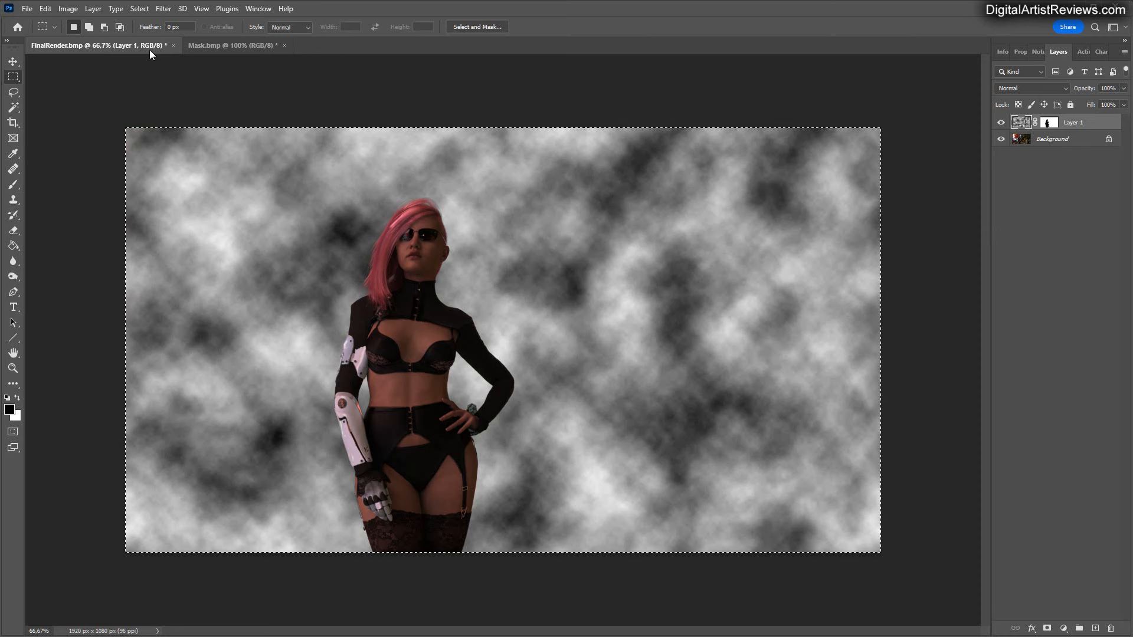
Apply the silhouette mask permanently to the clouds on Layer 1.
left_click(1047, 123)
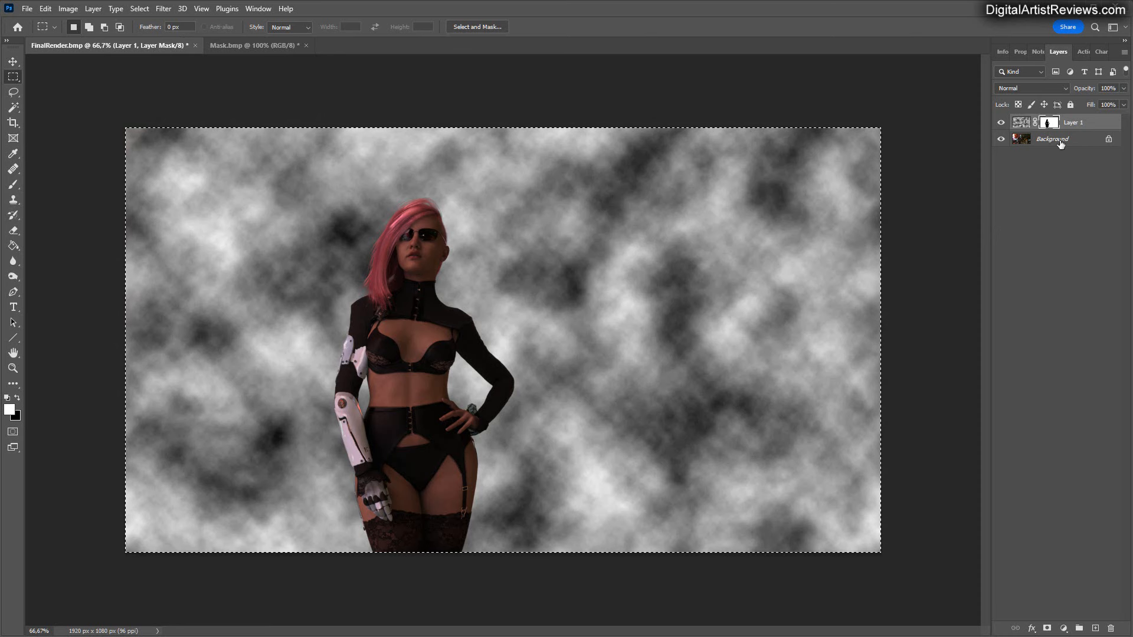
right_click(1047, 123)
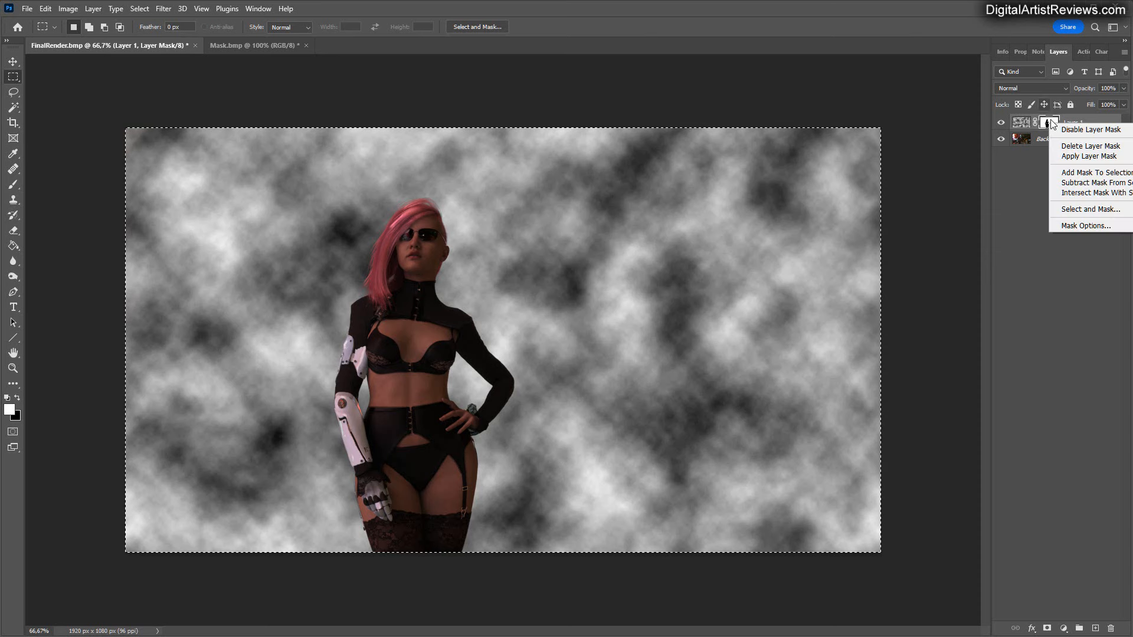
left_click(1068, 157)
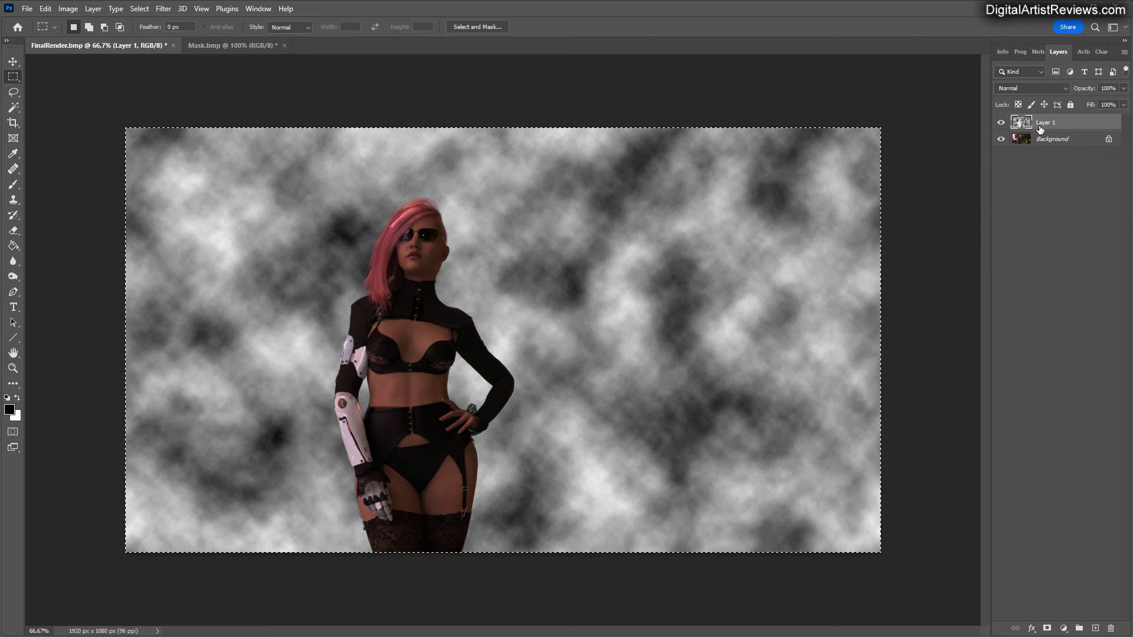
Add a new layer mask to Layer 1 and draw a vertical linear gradient on it that hides the upper clouds.
left_click(1046, 629)
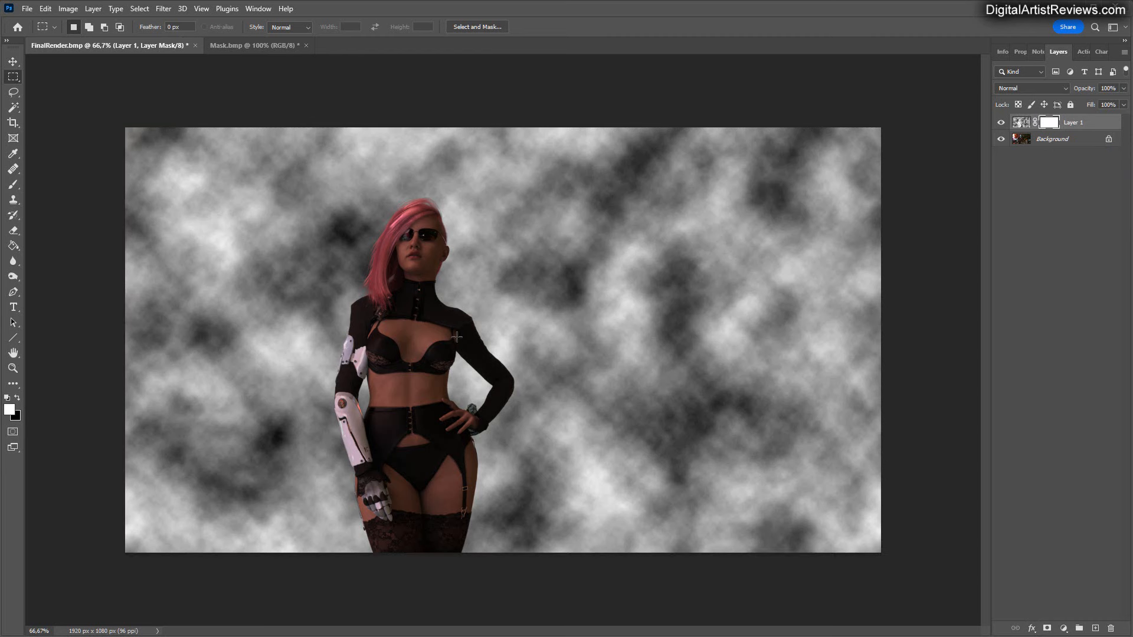
left_click_drag(11, 257, 53, 246)
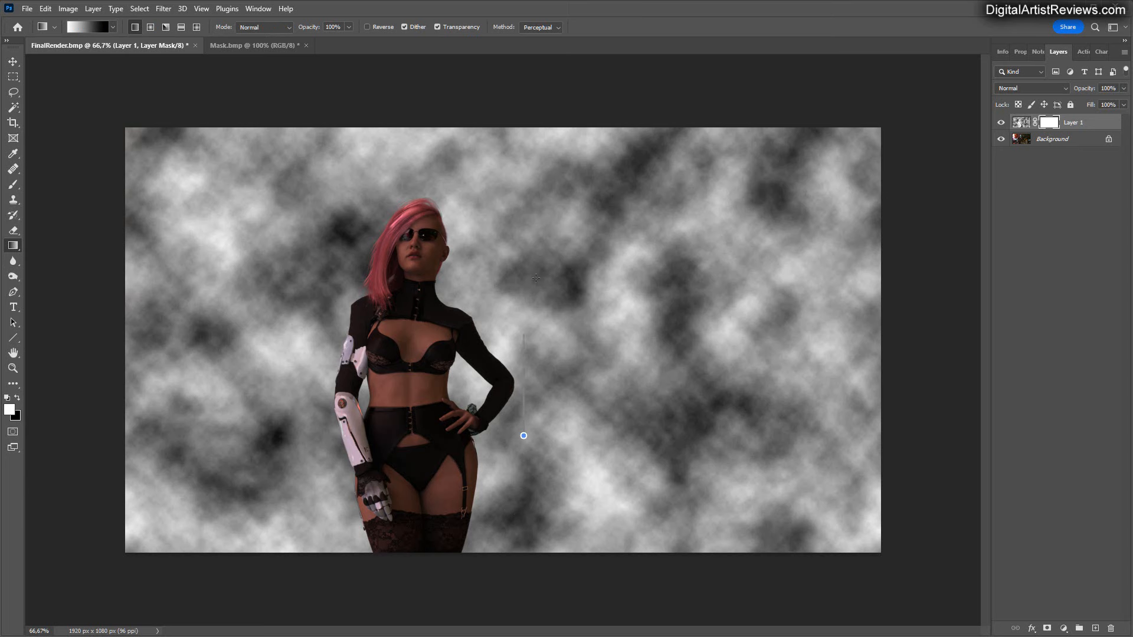
left_click_drag(535, 278, 525, 455)
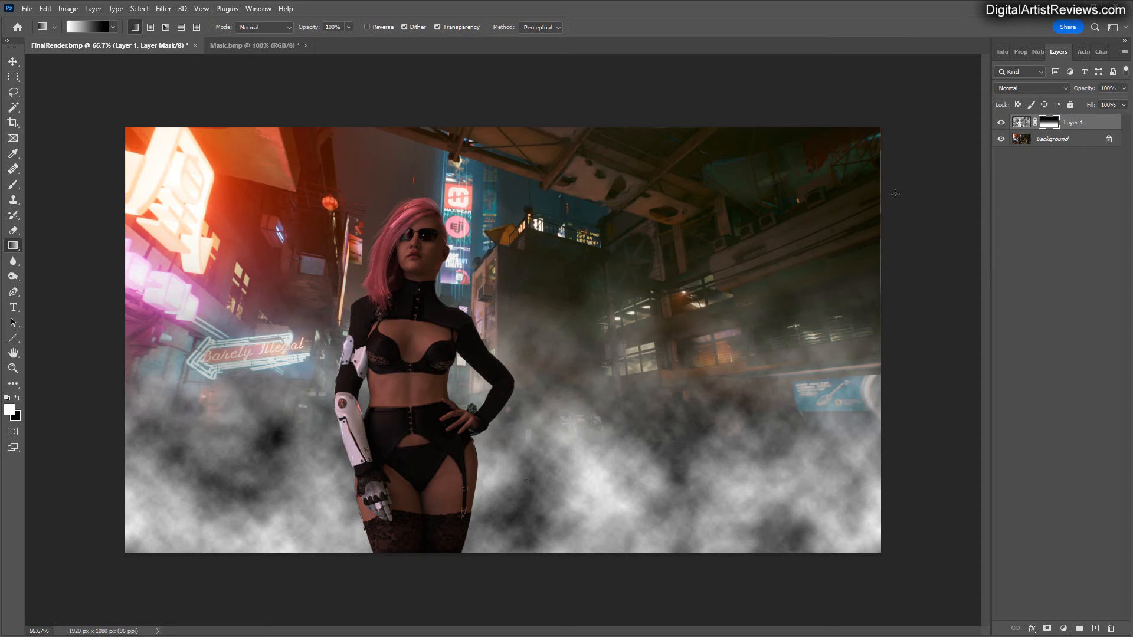
Start a Curves adjustment on the clouds image and lower the Blue channel's white point to an output of 131.
left_click(1022, 131)
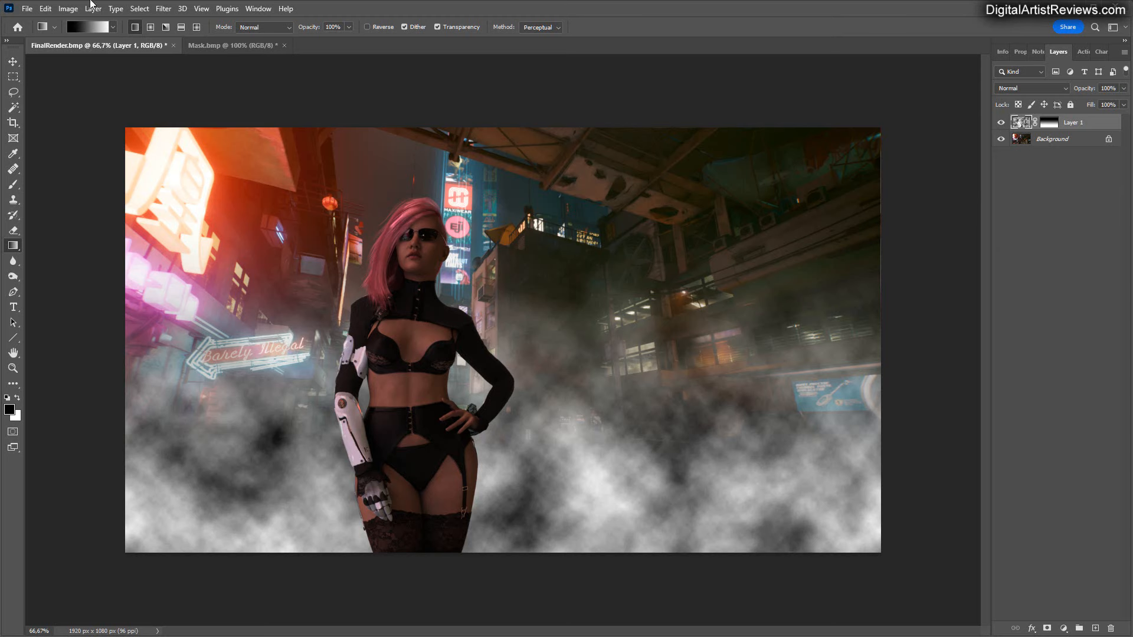
left_click(68, 8)
mouse_move(79, 41)
left_click(203, 61)
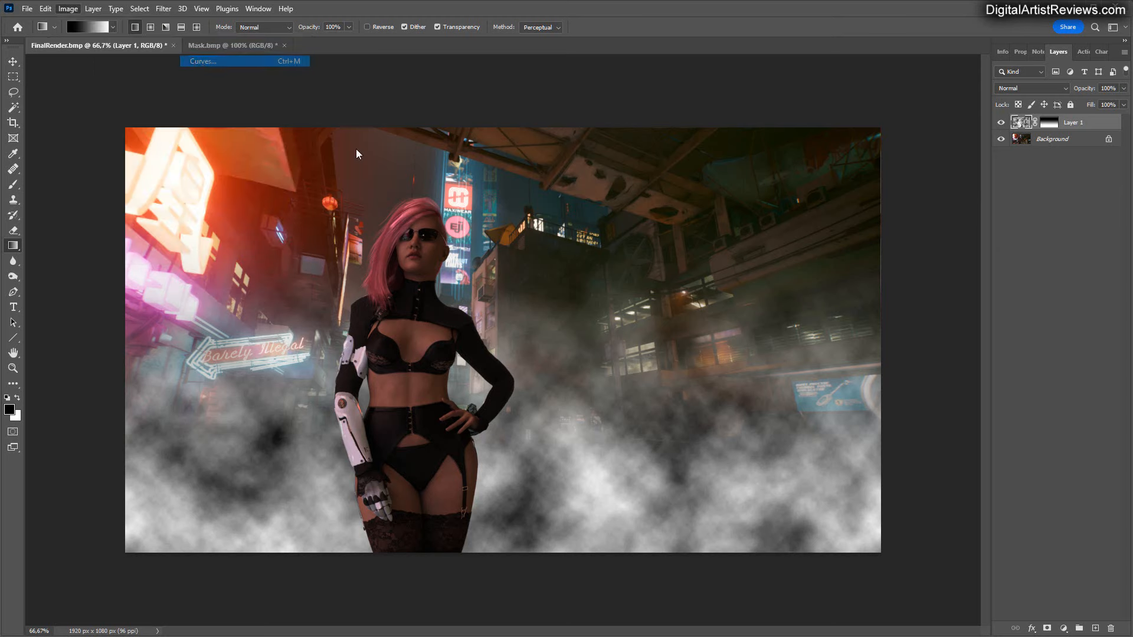
left_click_drag(796, 314, 640, 239)
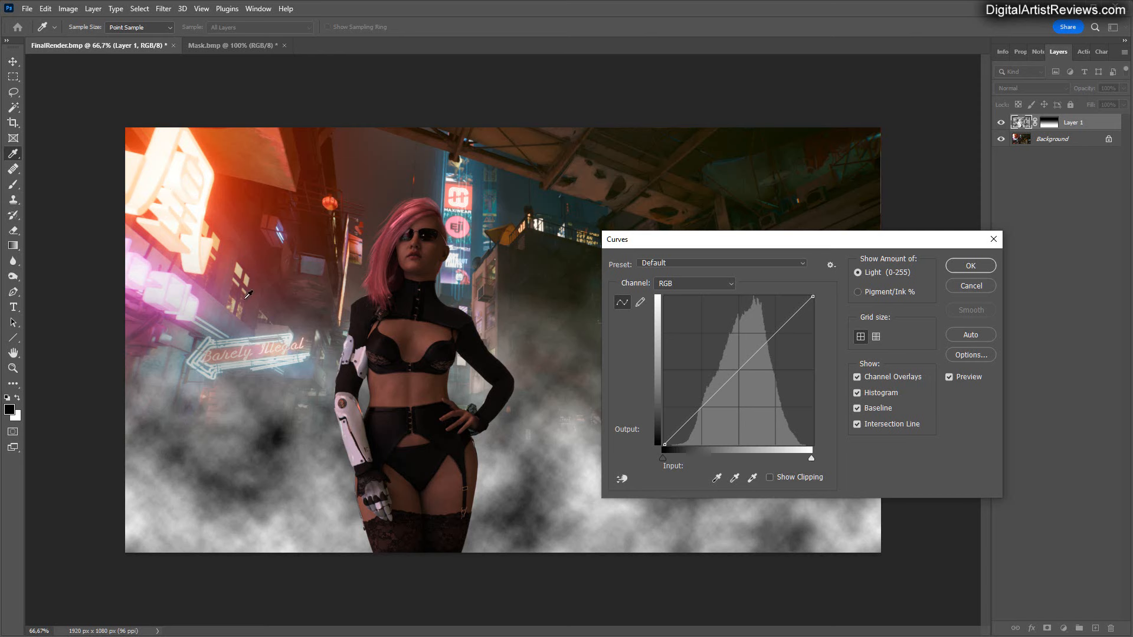
left_click(722, 283)
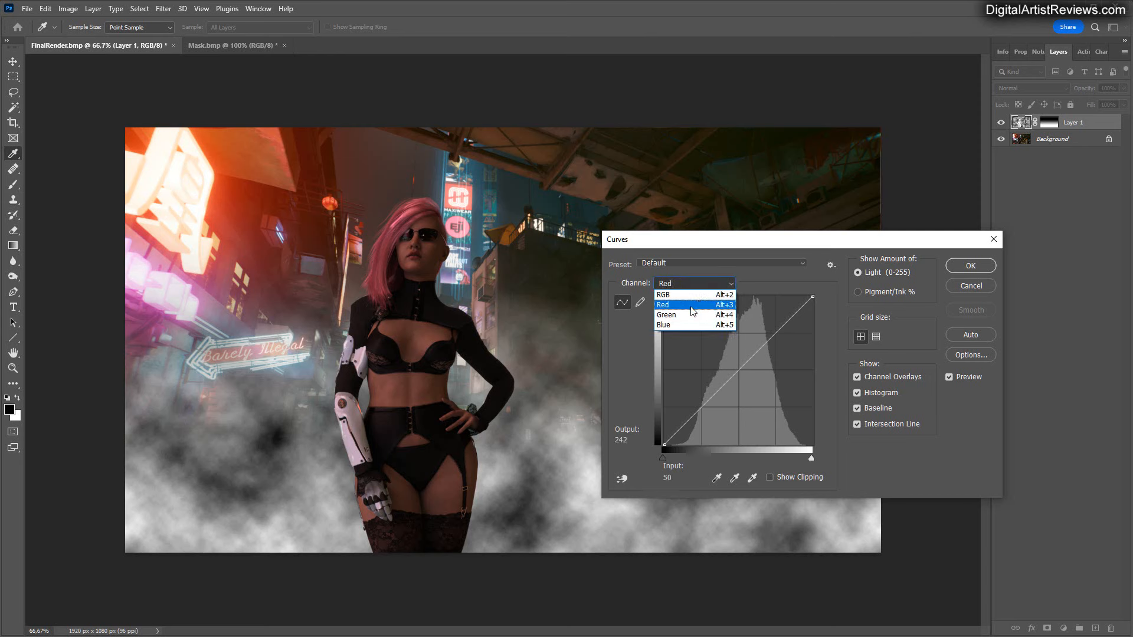
left_click(685, 326)
left_click_drag(812, 297, 850, 374)
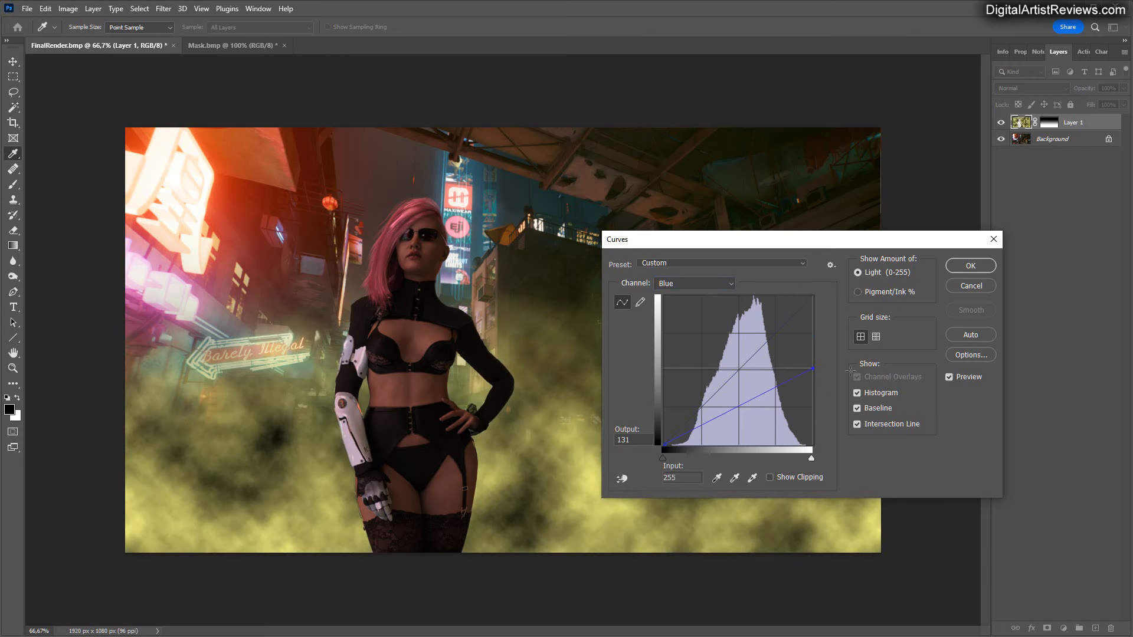
Lower the Green channel's white point to an output of 97 and apply the Curves adjustment to the clouds.
left_click(727, 285)
left_click(721, 315)
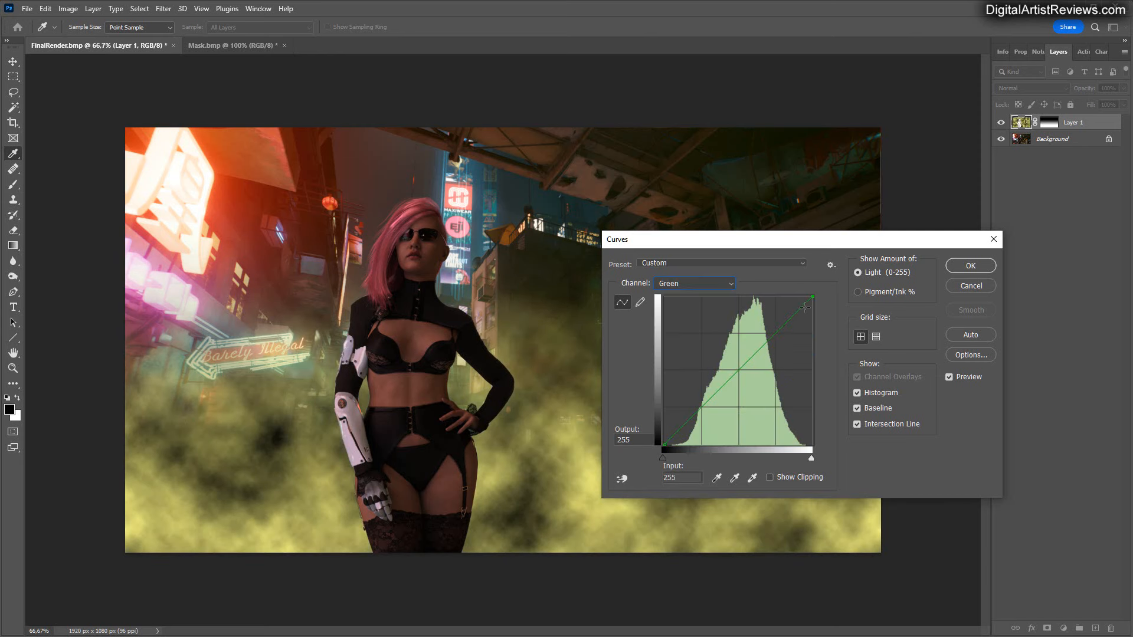
left_click_drag(820, 313, 882, 422)
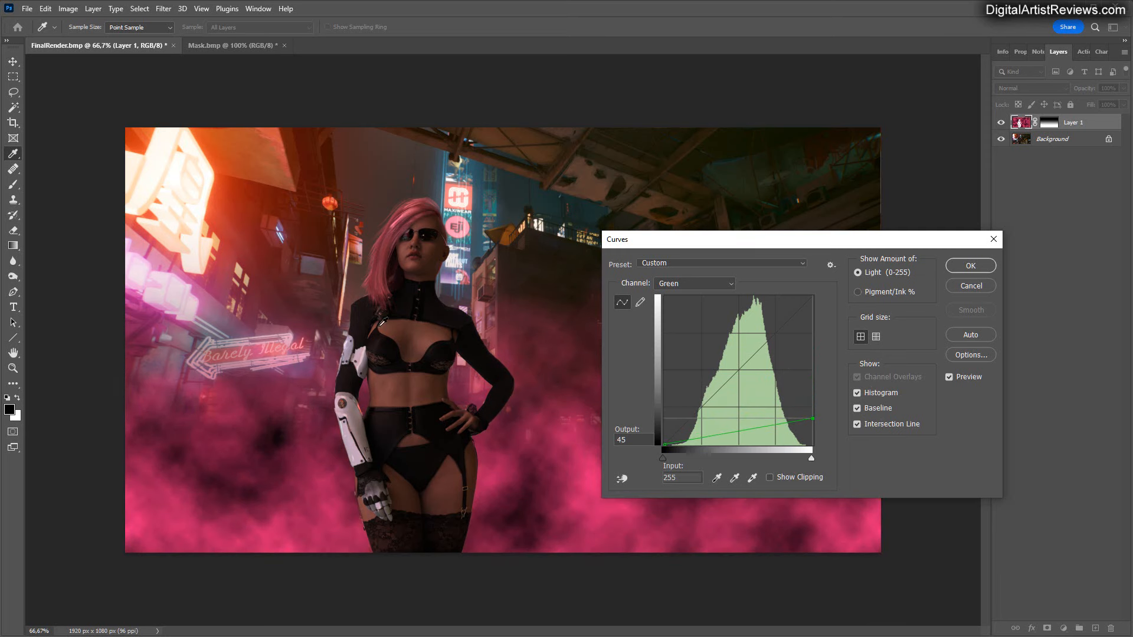
left_click_drag(813, 419, 854, 387)
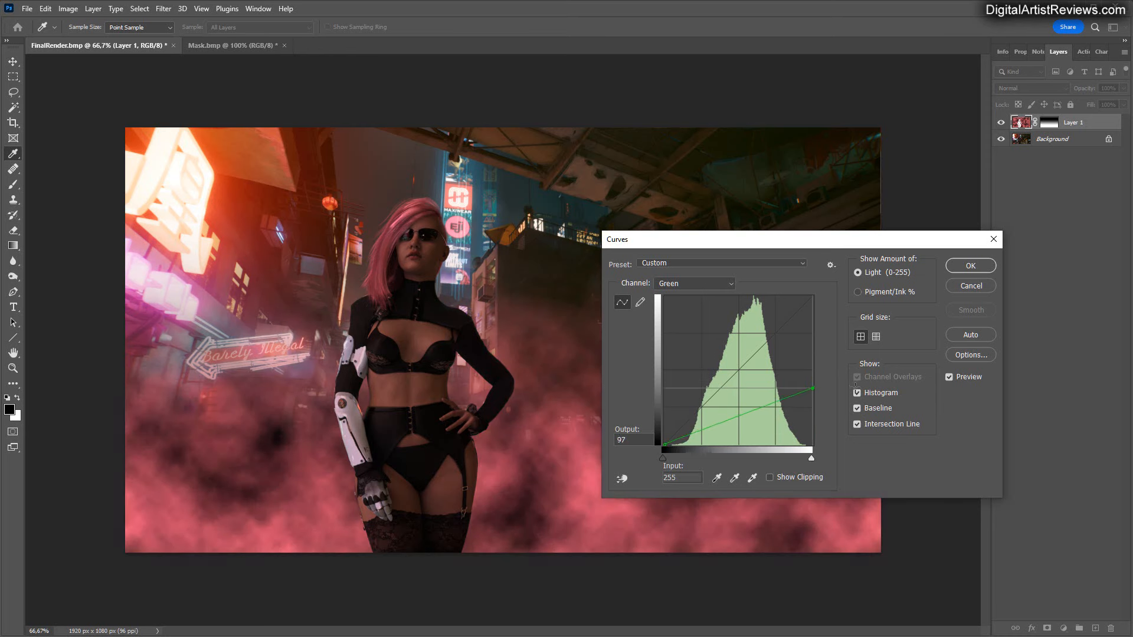
left_click(964, 267)
key("g")
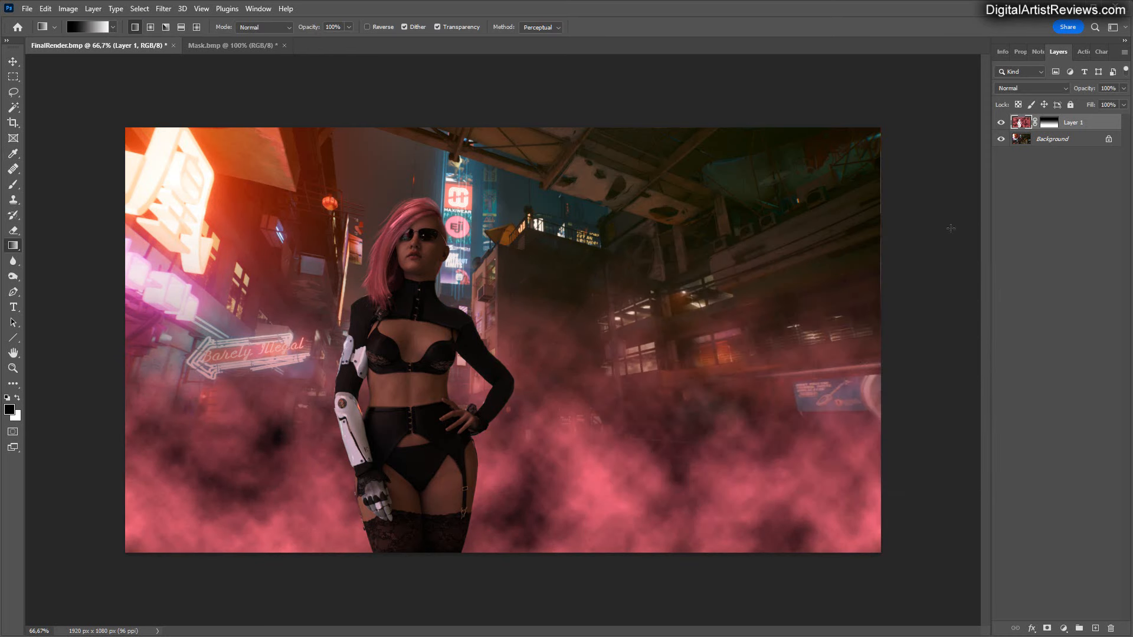
Set the pink fog layer's blending mode to Screen and its opacity to 60%.
left_click(1061, 88)
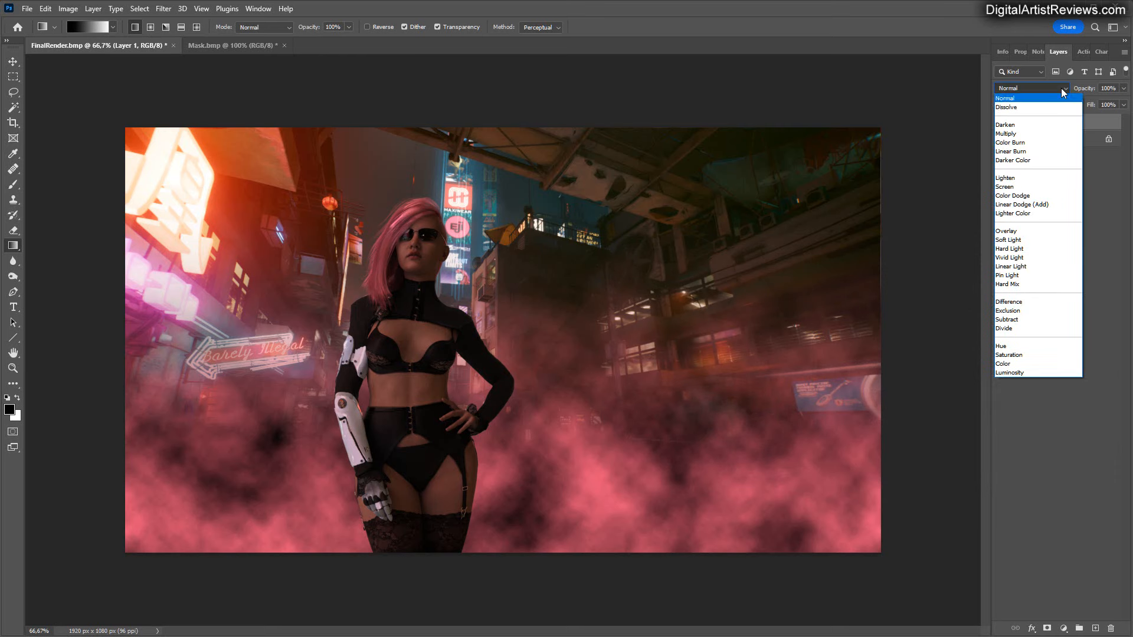
left_click(1007, 187)
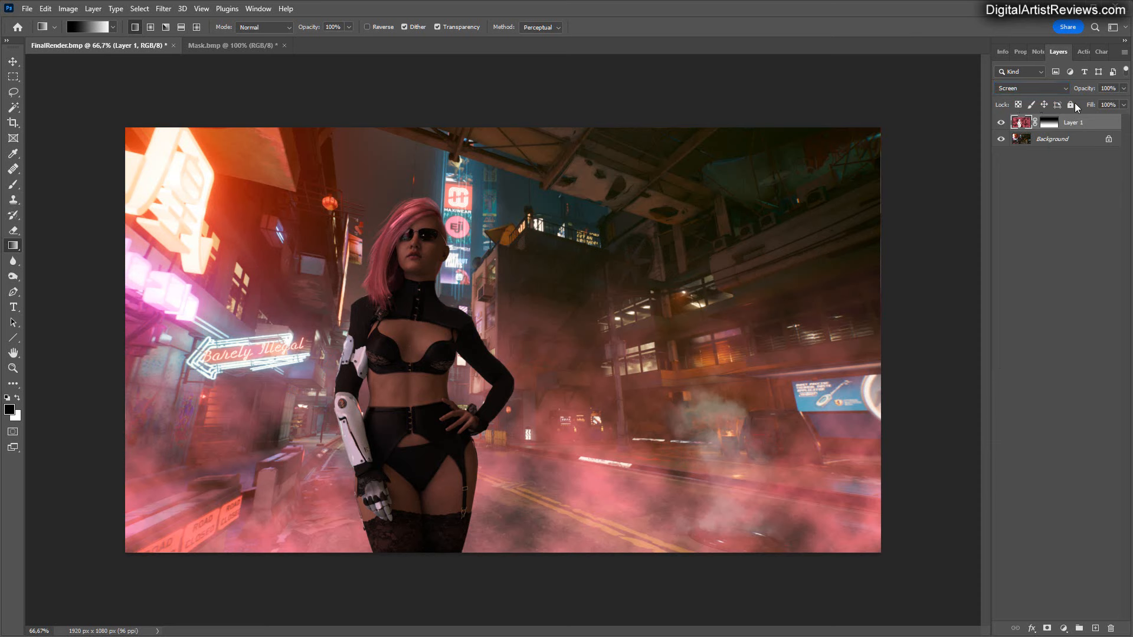
left_click(1123, 91)
mouse_move(1117, 104)
left_mouse_down()
mouse_move(1073, 104)
mouse_move(1100, 105)
left_mouse_up()
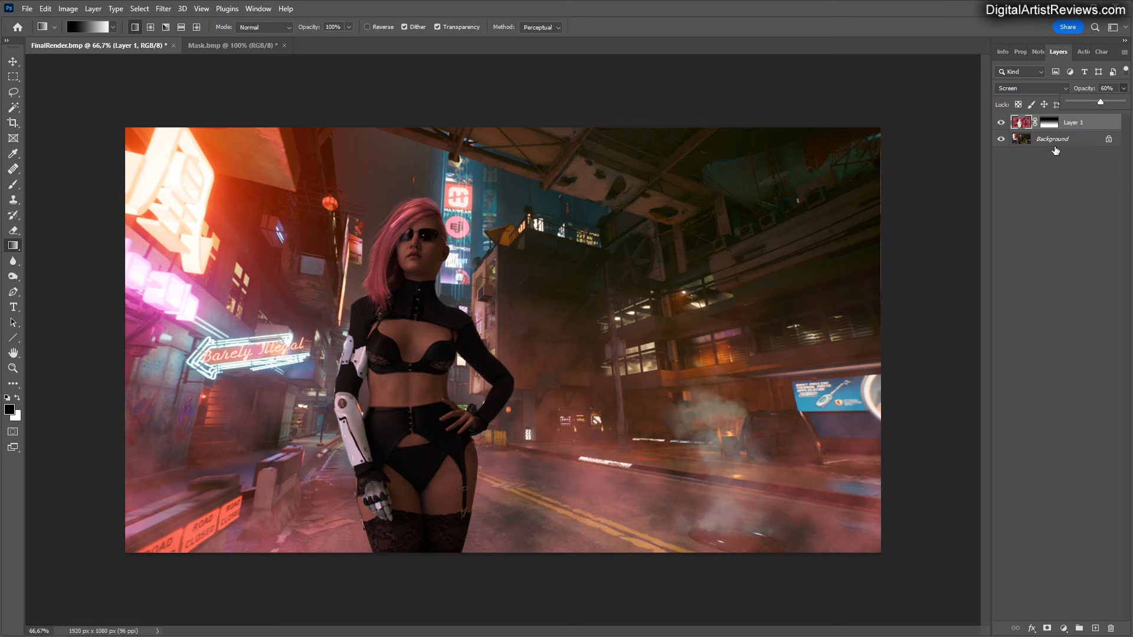
Apply the vertical gradient mask permanently to the fog on Layer 1.
left_click(1049, 125)
right_click(1049, 130)
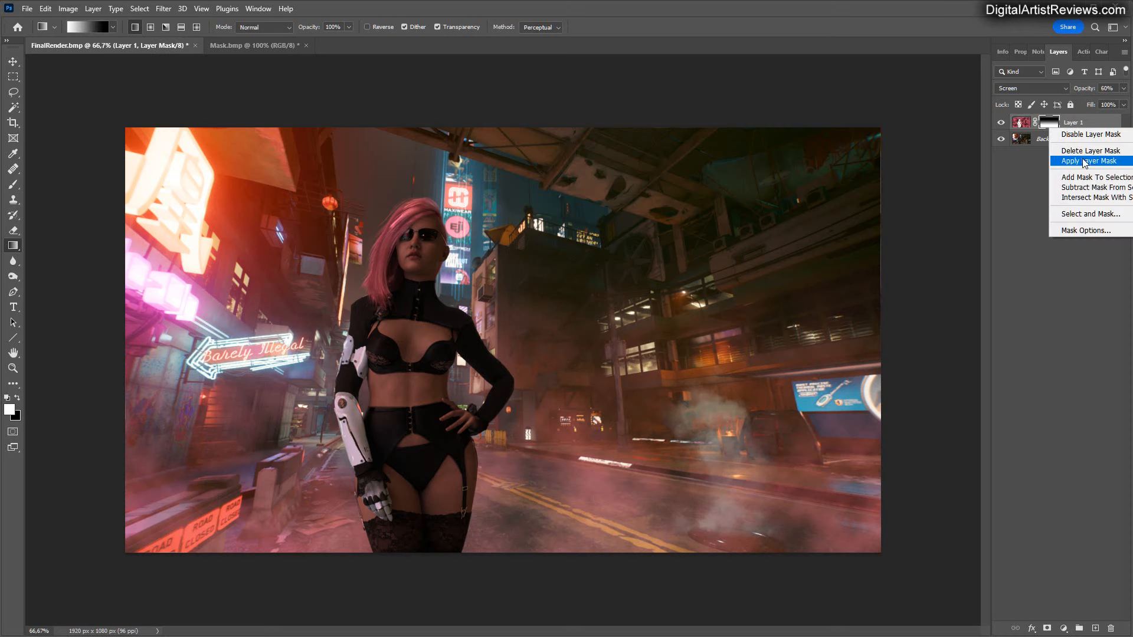
left_click(1068, 163)
Add a new mask to Layer 1 with a horizontal gradient fading the fog toward the image's right edge, and apply the mask permanently.
left_click(1047, 628)
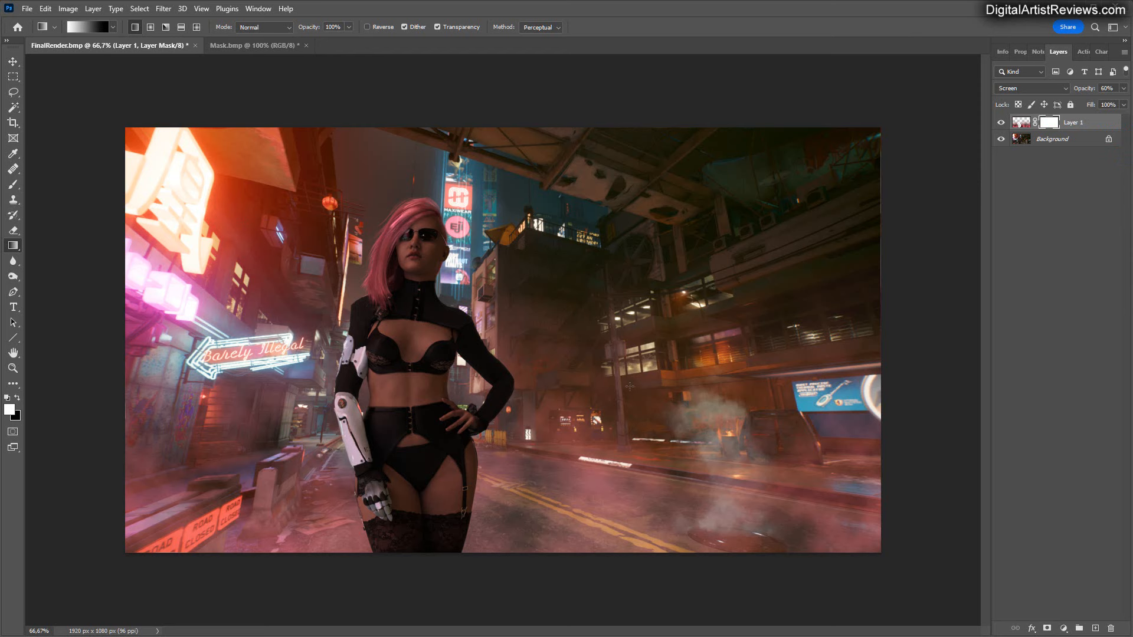
left_click_drag(630, 384, 870, 393)
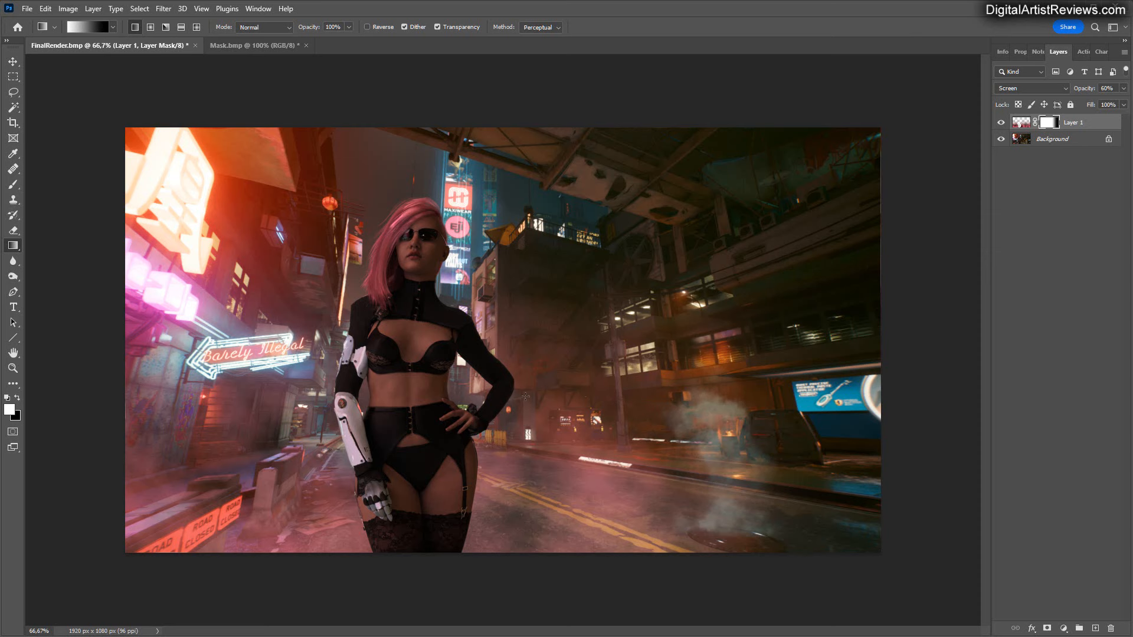
left_click_drag(525, 396, 861, 382)
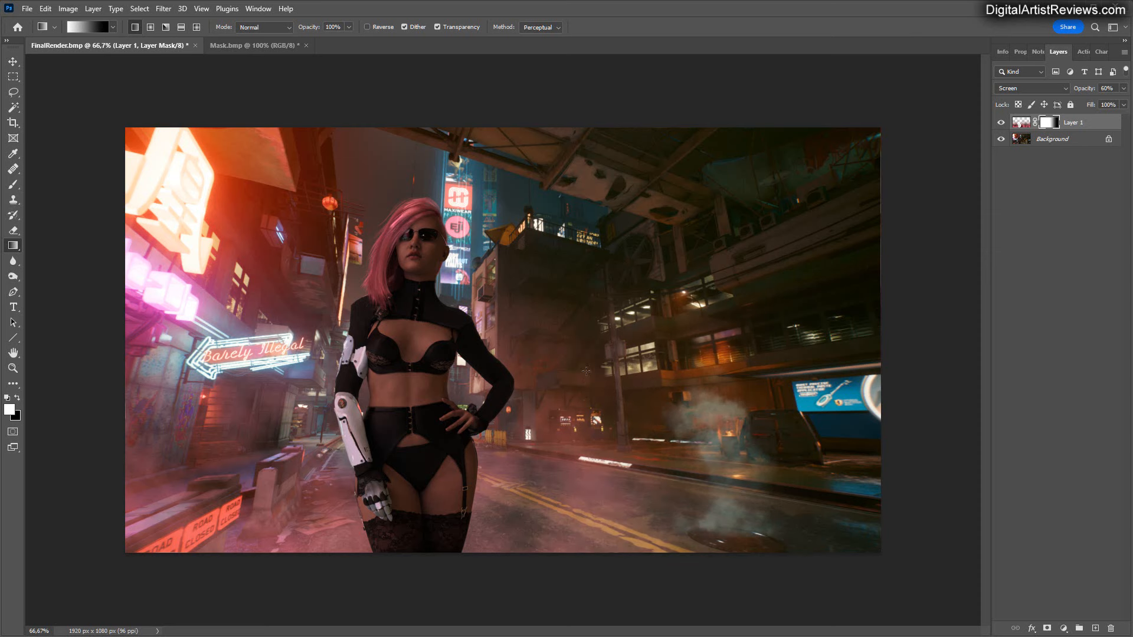
left_click_drag(541, 400, 868, 425)
right_click(1045, 124)
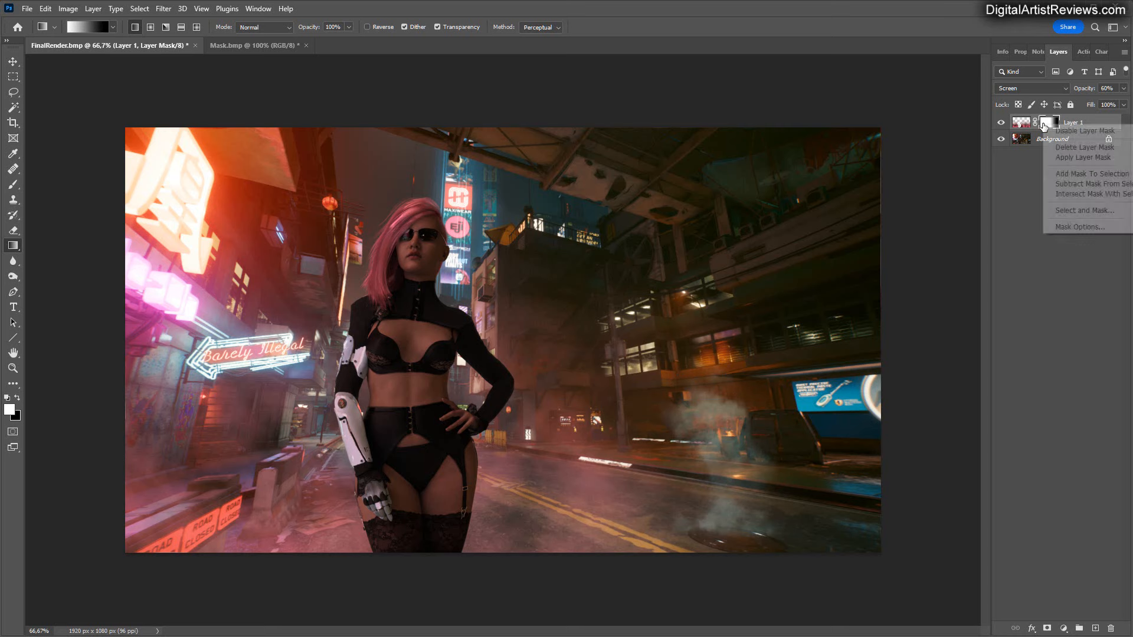
left_click(1069, 158)
Fade the fog at the image's left edge with a gradient on another new mask, and merge Layer 1 into the Background.
left_click(1047, 629)
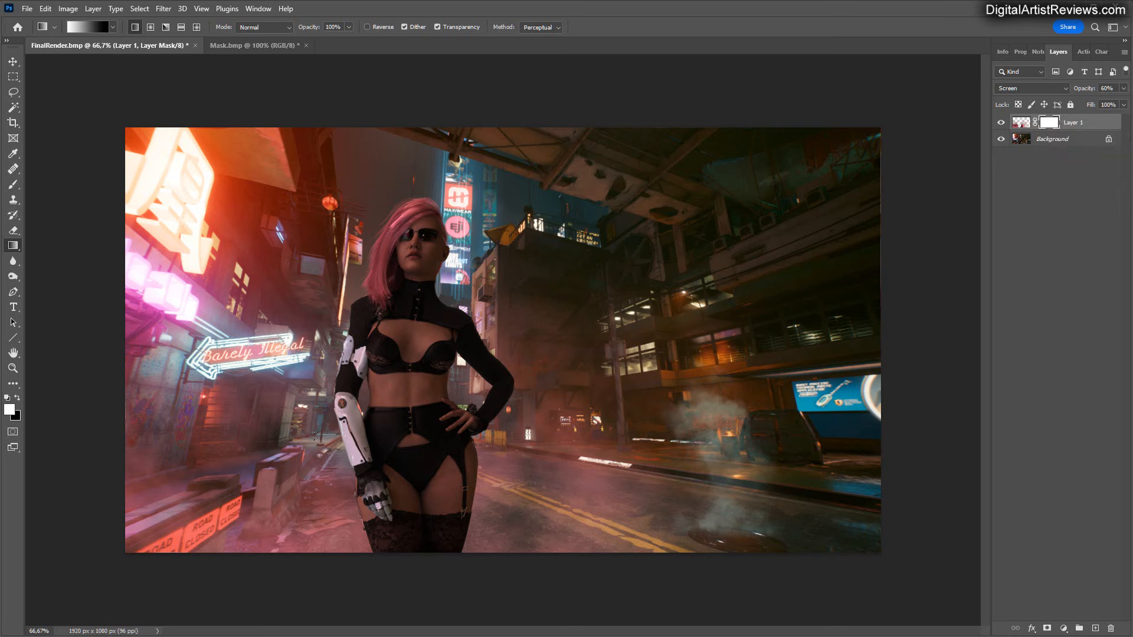
left_click_drag(284, 419, 126, 418)
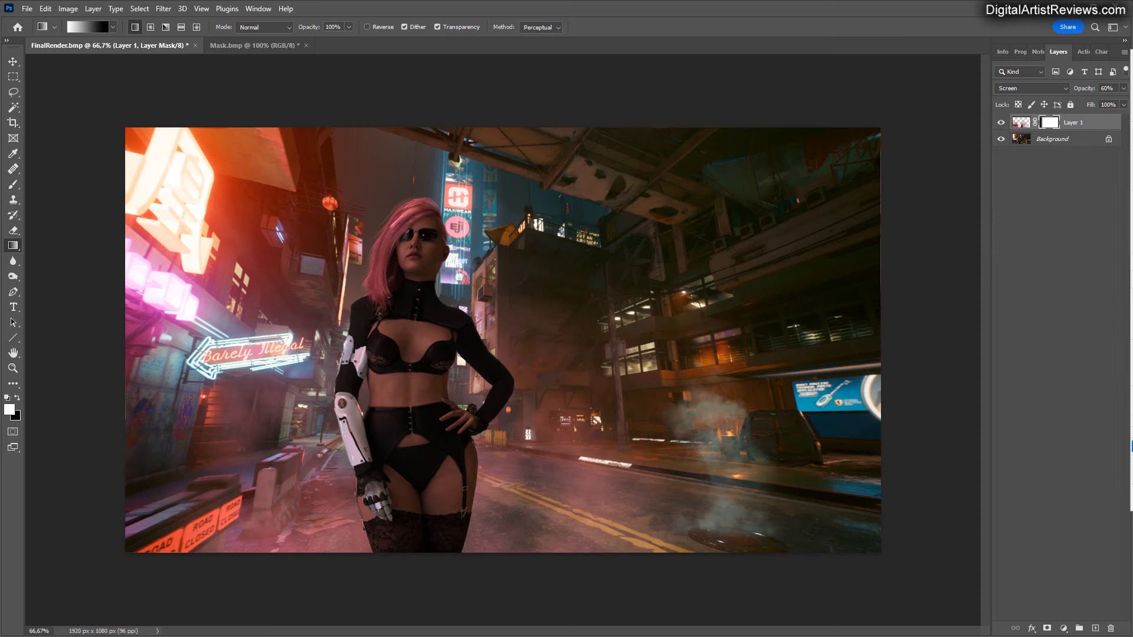
key("ctrl+e")
Apply the Color Efex Pro 4 Pastel filter with method 1 to the merged image, postponing the Nik Collection update.
left_click(165, 9)
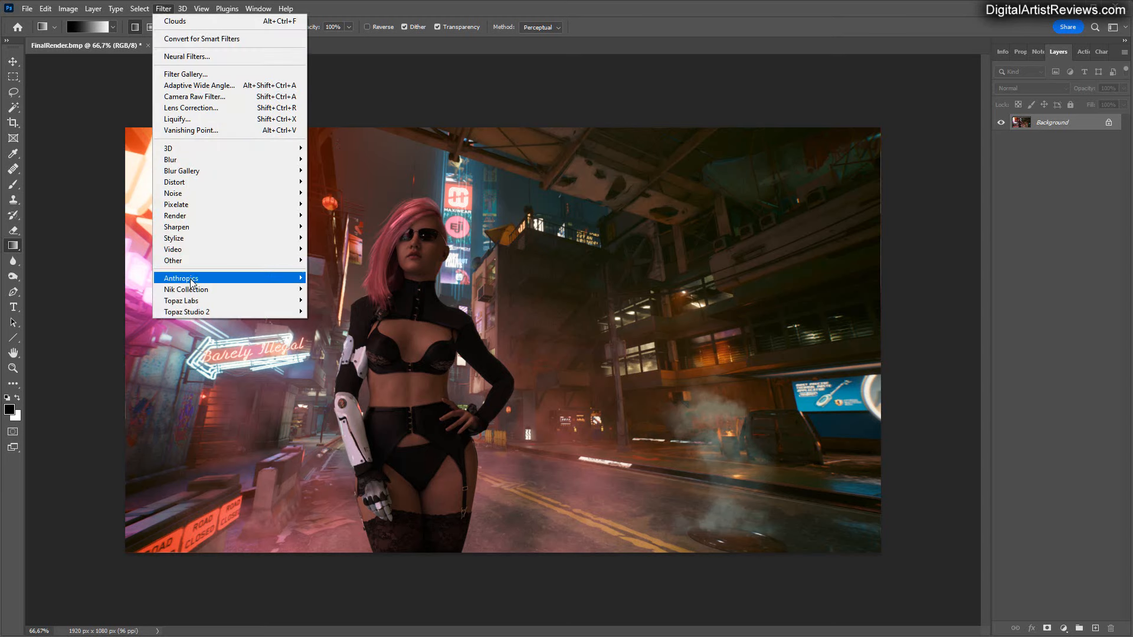
mouse_move(188, 289)
left_click(331, 303)
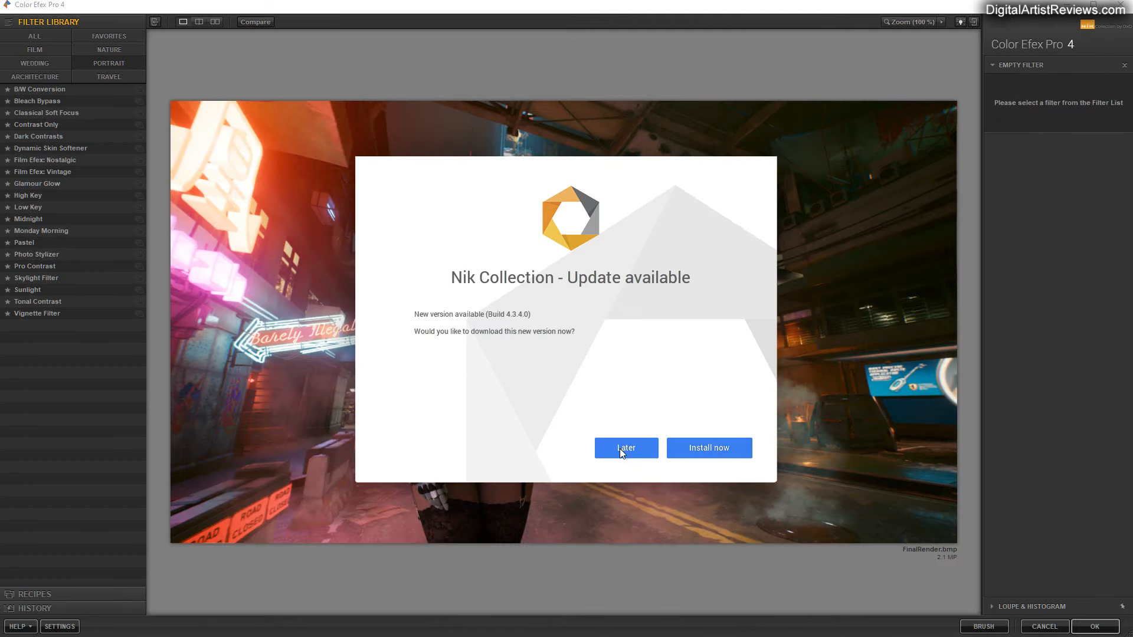
left_click(619, 448)
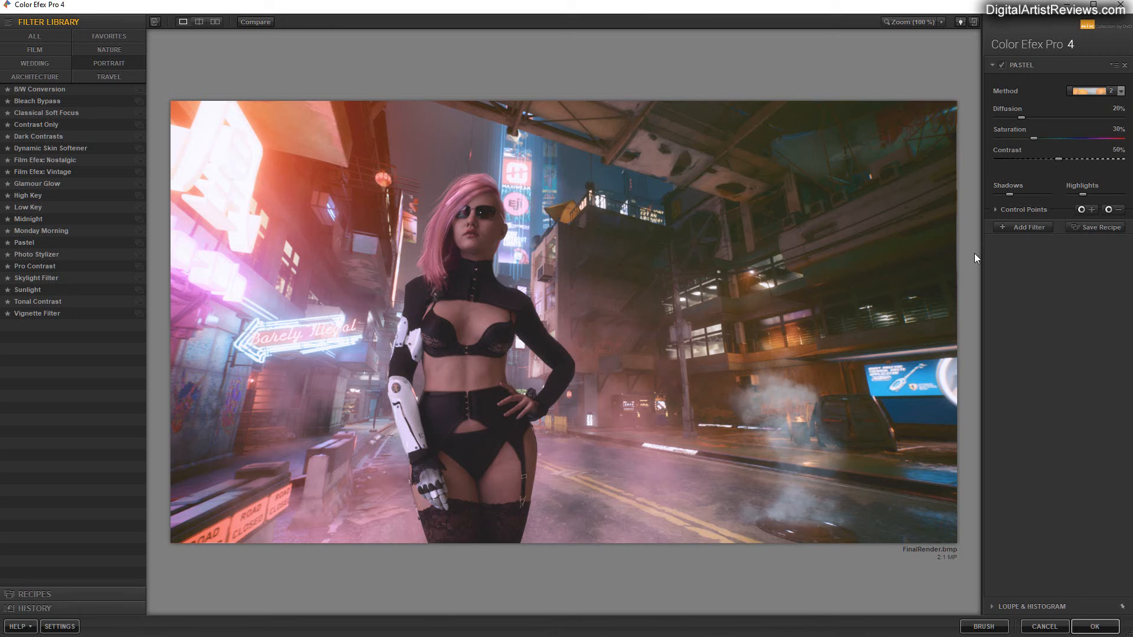
left_click(1114, 92)
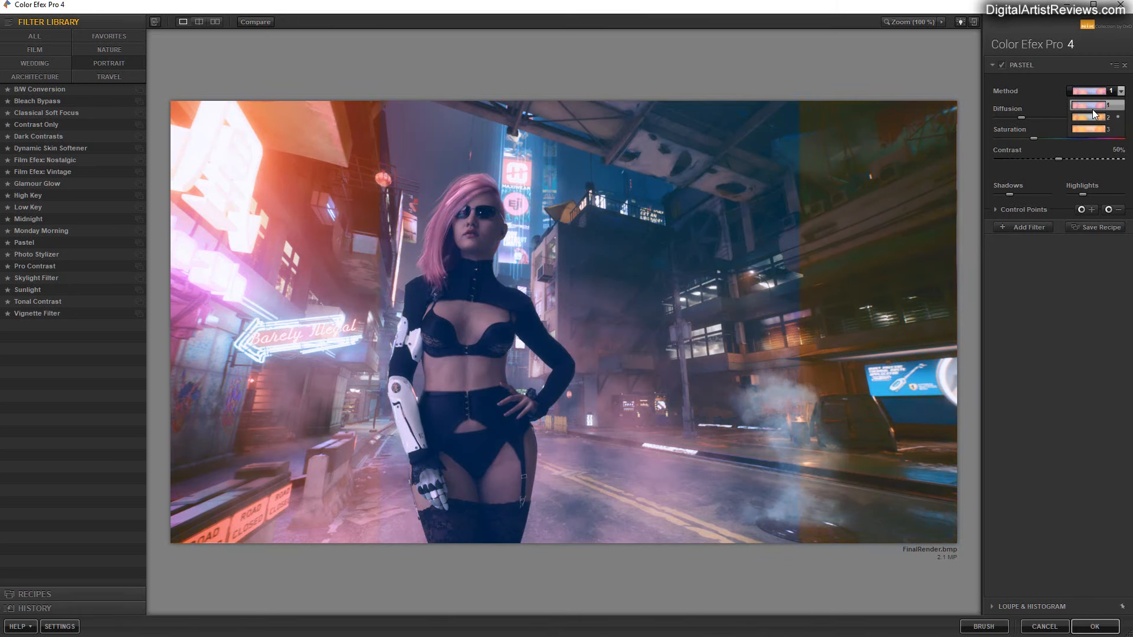
left_click(1093, 108)
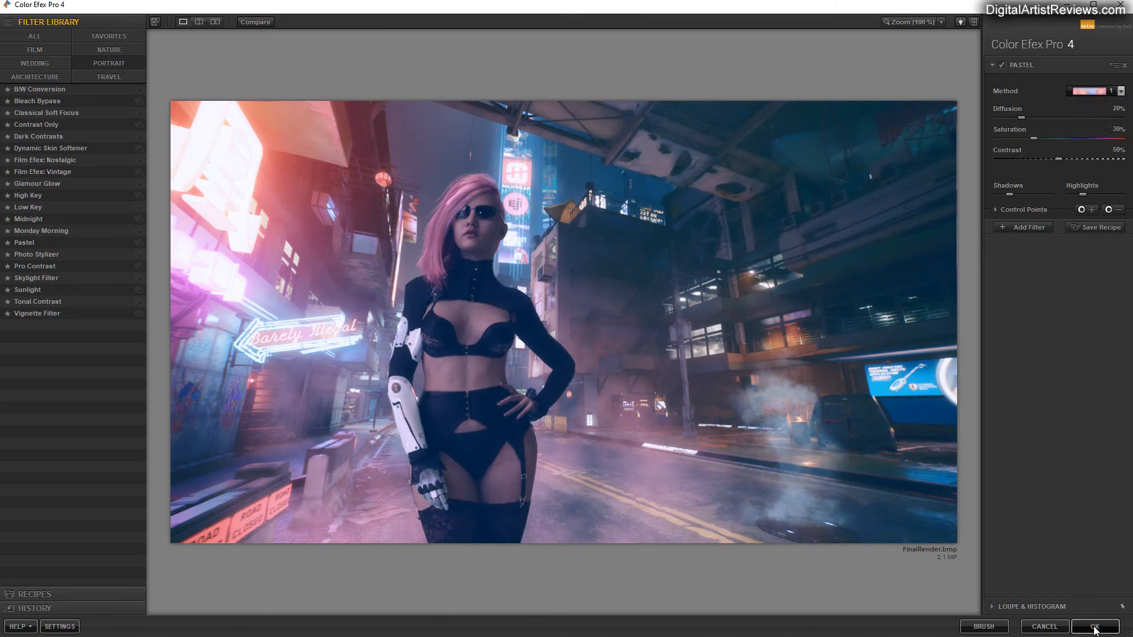
left_click(1092, 627)
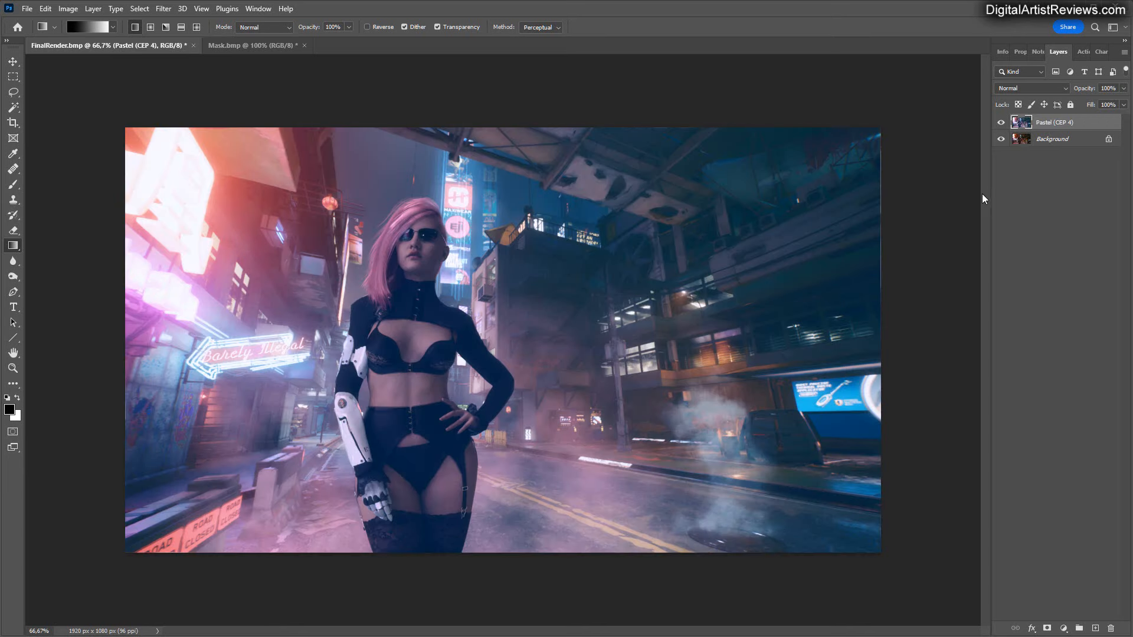
Reduce the Pastel layer's opacity to 83% and flatten it into the Background.
left_click(1123, 88)
mouse_move(1123, 103)
left_mouse_down()
mouse_move(1069, 103)
mouse_move(1115, 108)
left_mouse_up()
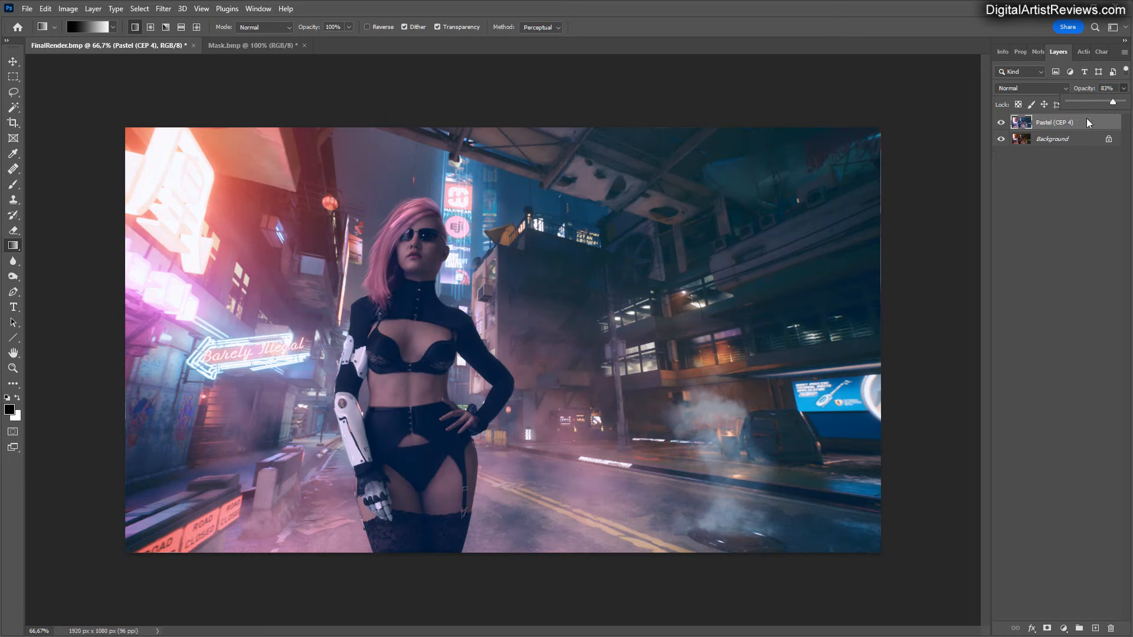
left_click(1125, 53)
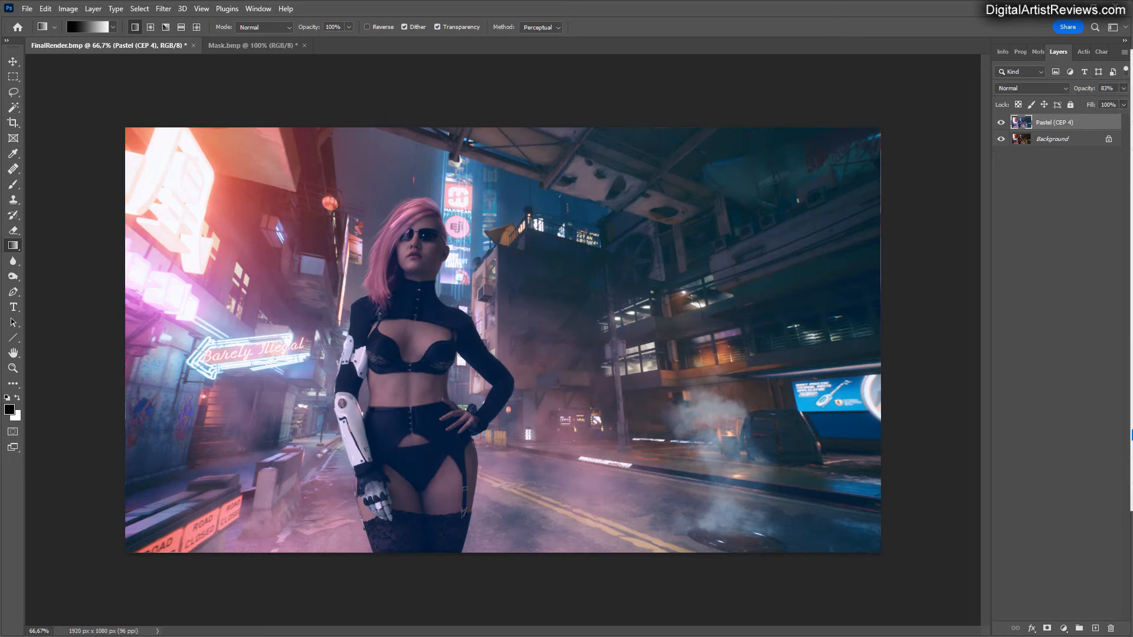
left_click(1127, 440)
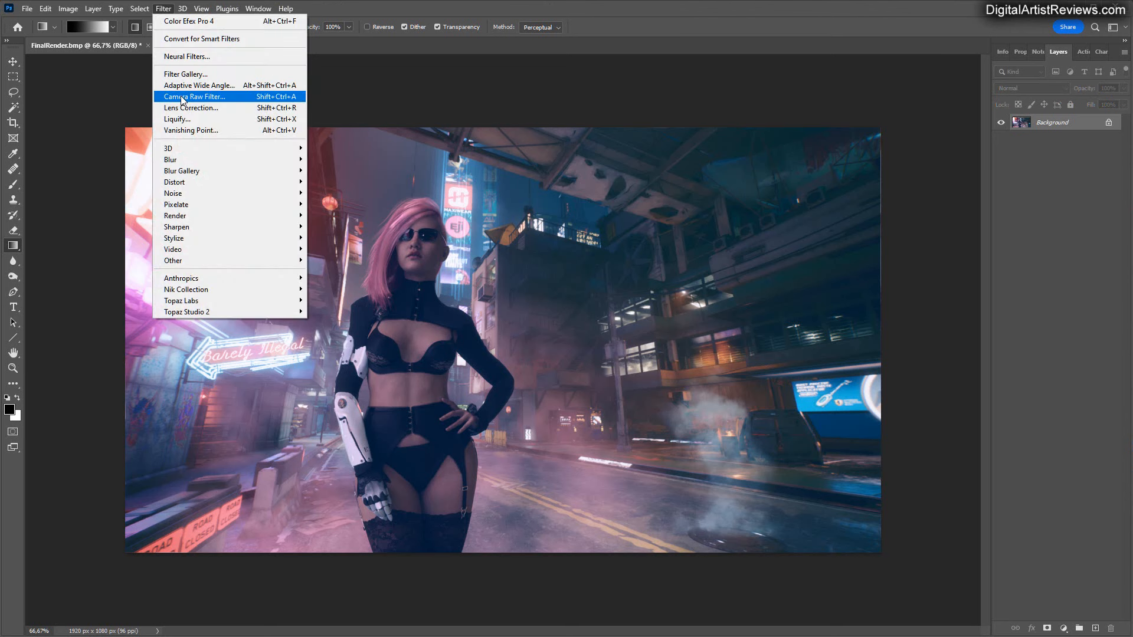
Darken the image edges with the Camera Raw Filter by setting Vignetting to -19.
left_click(179, 97)
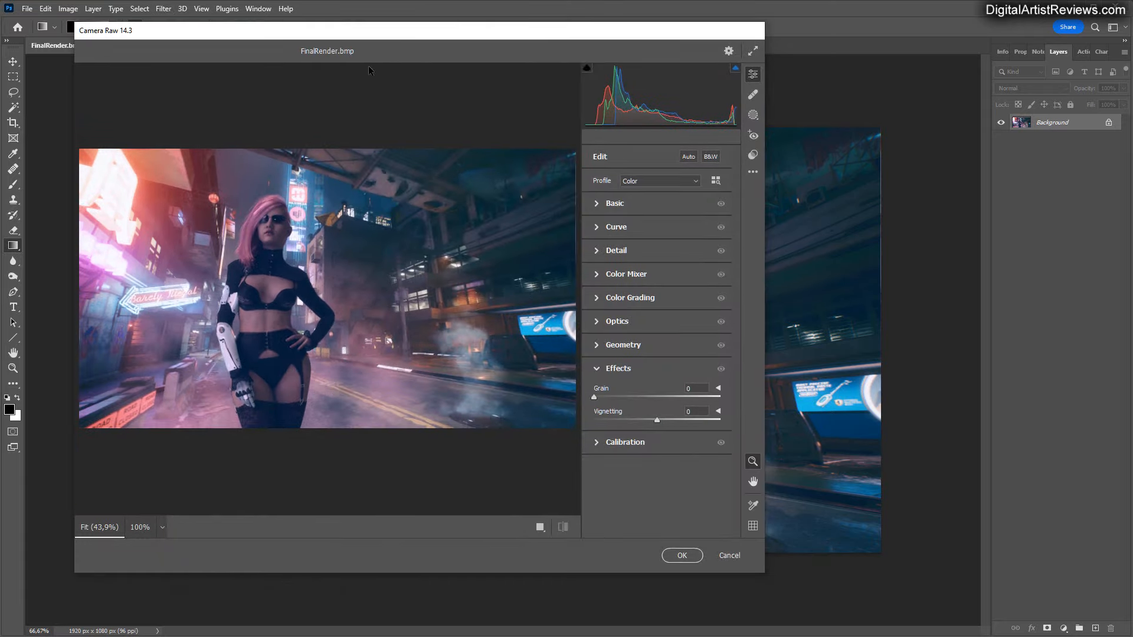
left_click_drag(763, 575, 954, 618)
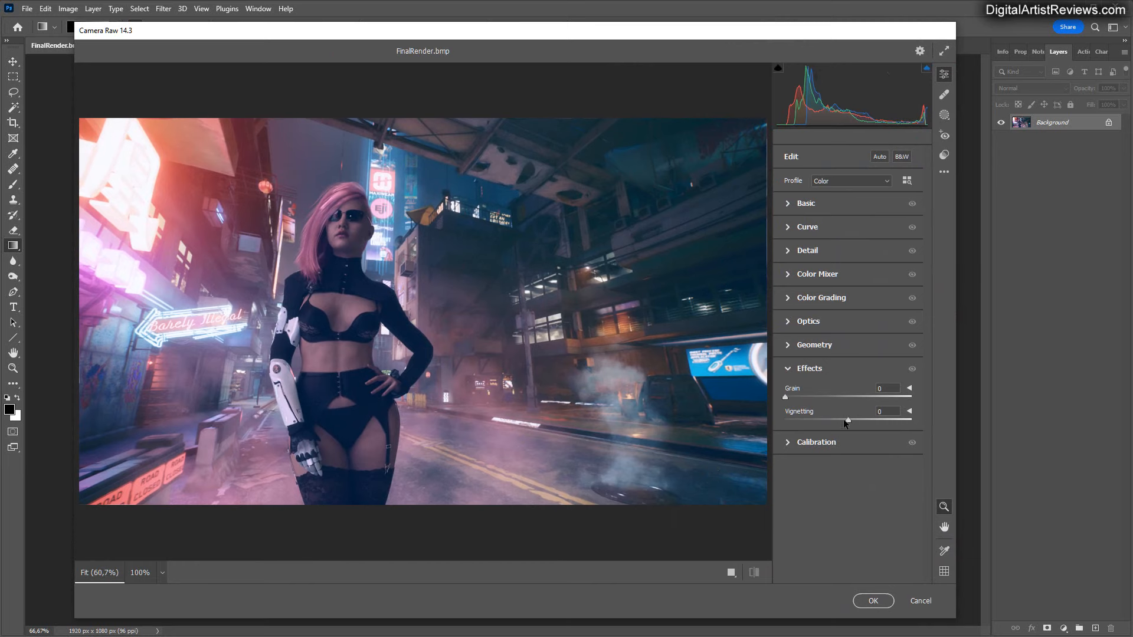
left_click_drag(848, 423, 838, 420)
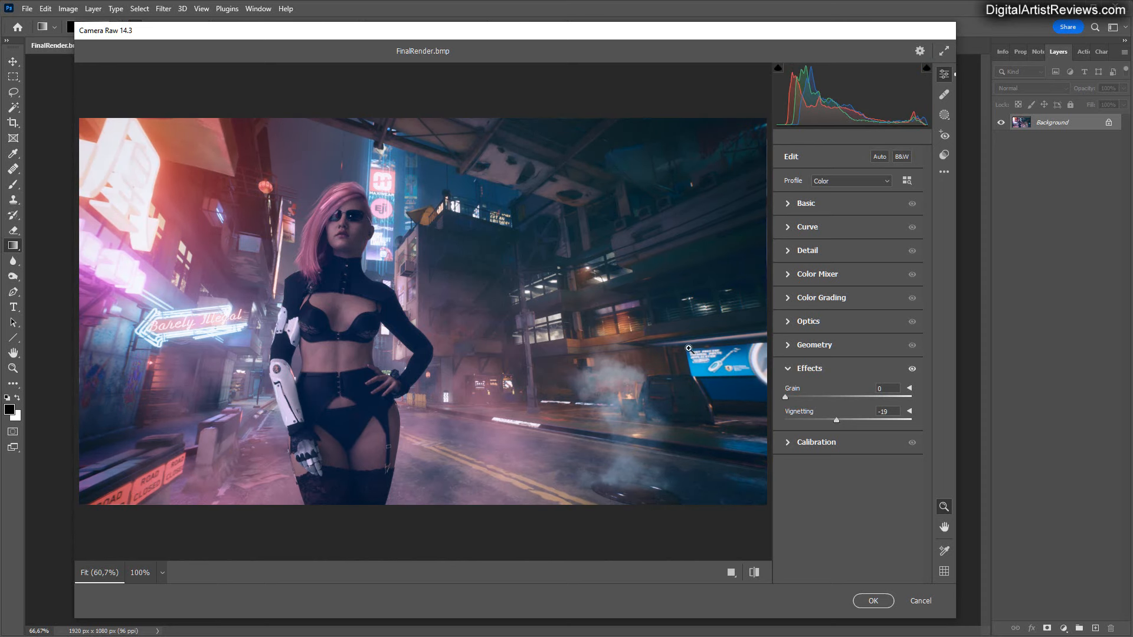
left_click(873, 600)
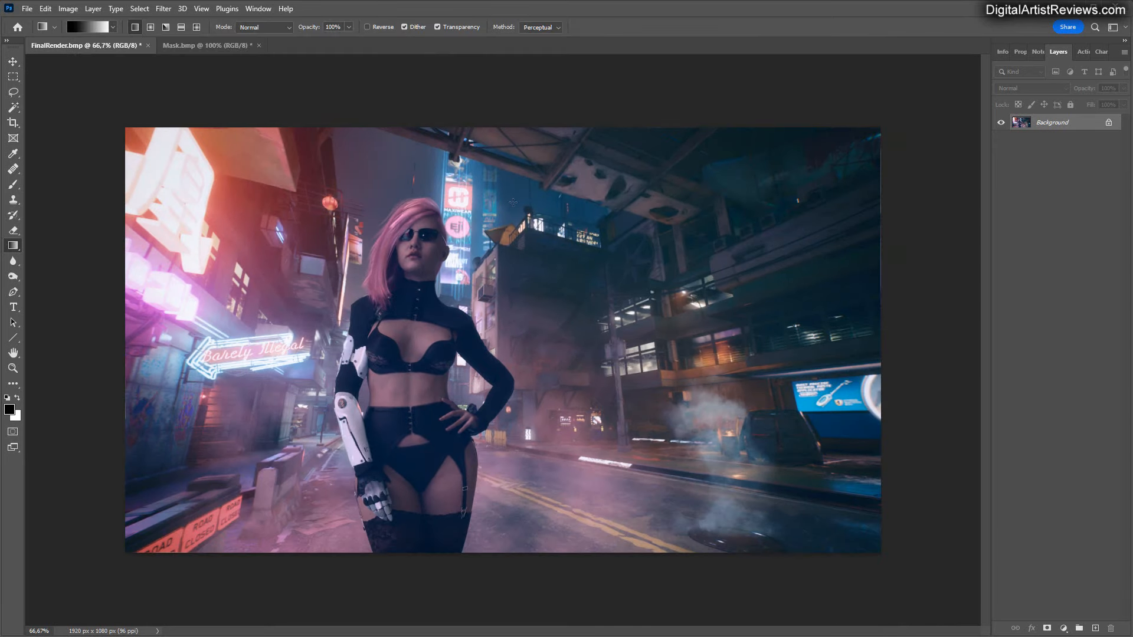
Raise Highlights to +17 in the Camera Raw Filter's Basic settings and apply it to the image.
left_click(170, 8)
left_click(207, 99)
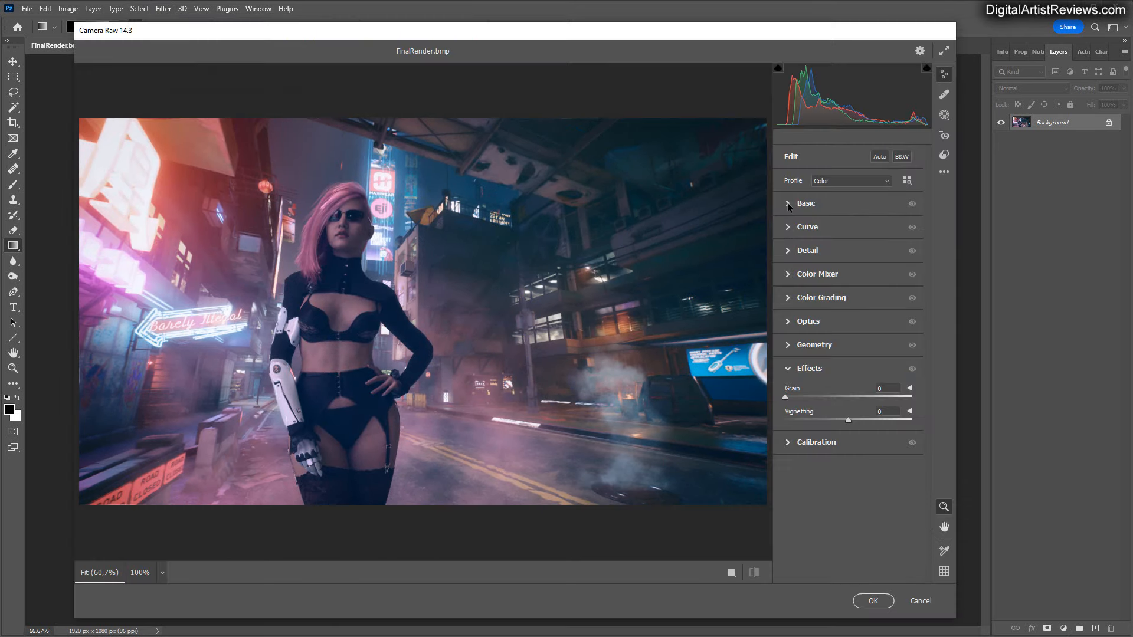
left_click(789, 204)
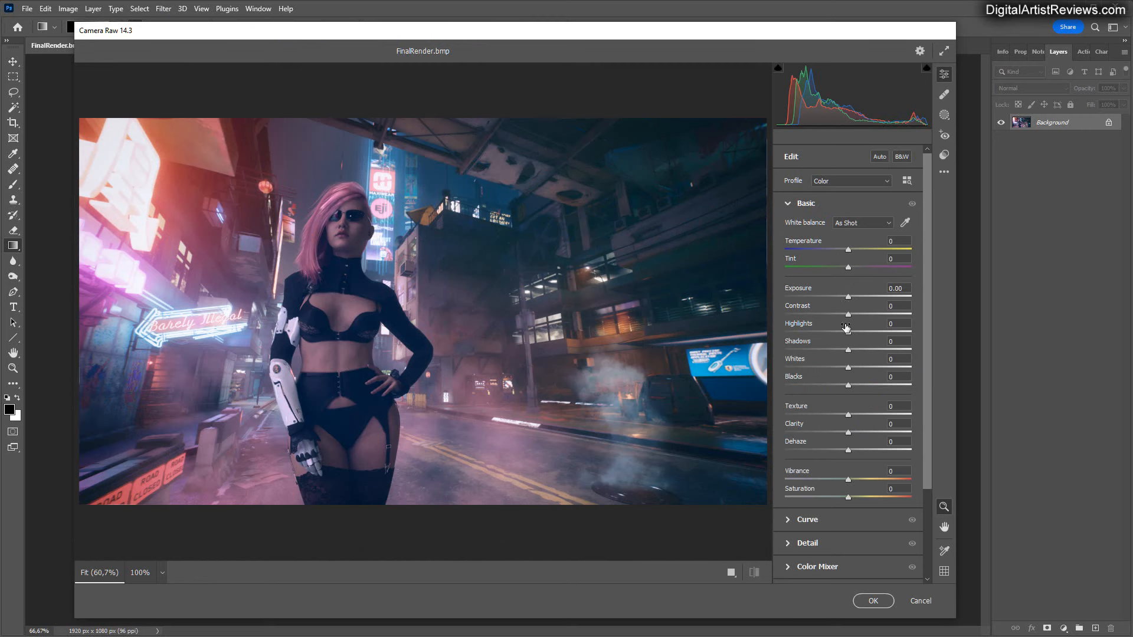
mouse_move(848, 334)
left_mouse_down()
mouse_move(894, 332)
mouse_move(875, 332)
mouse_move(884, 332)
mouse_move(860, 350)
left_mouse_up()
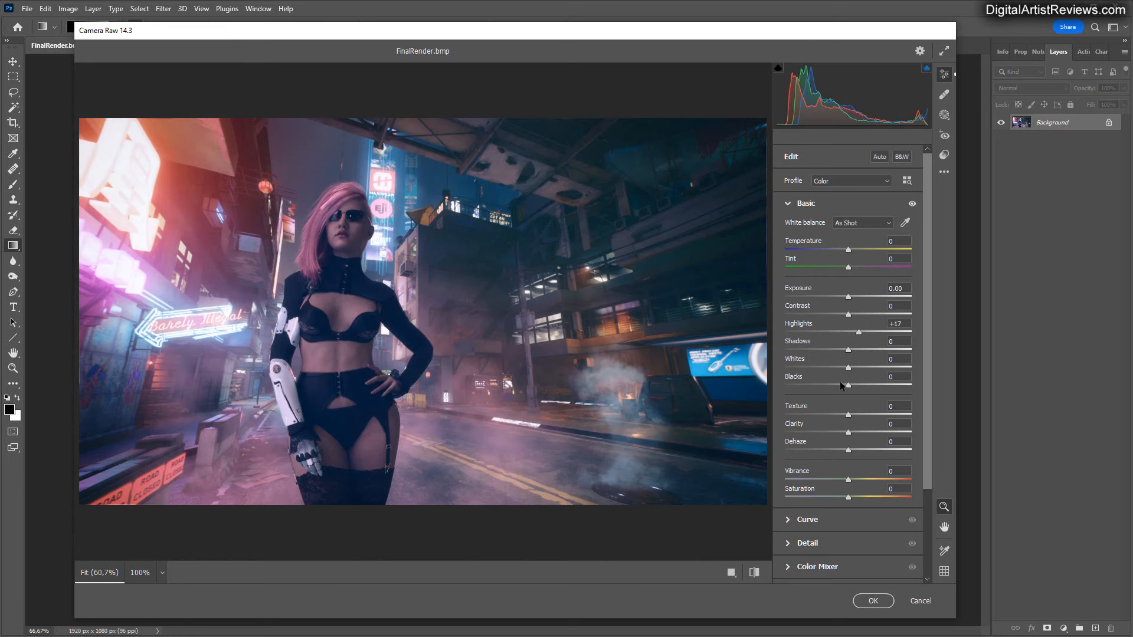
left_click(873, 600)
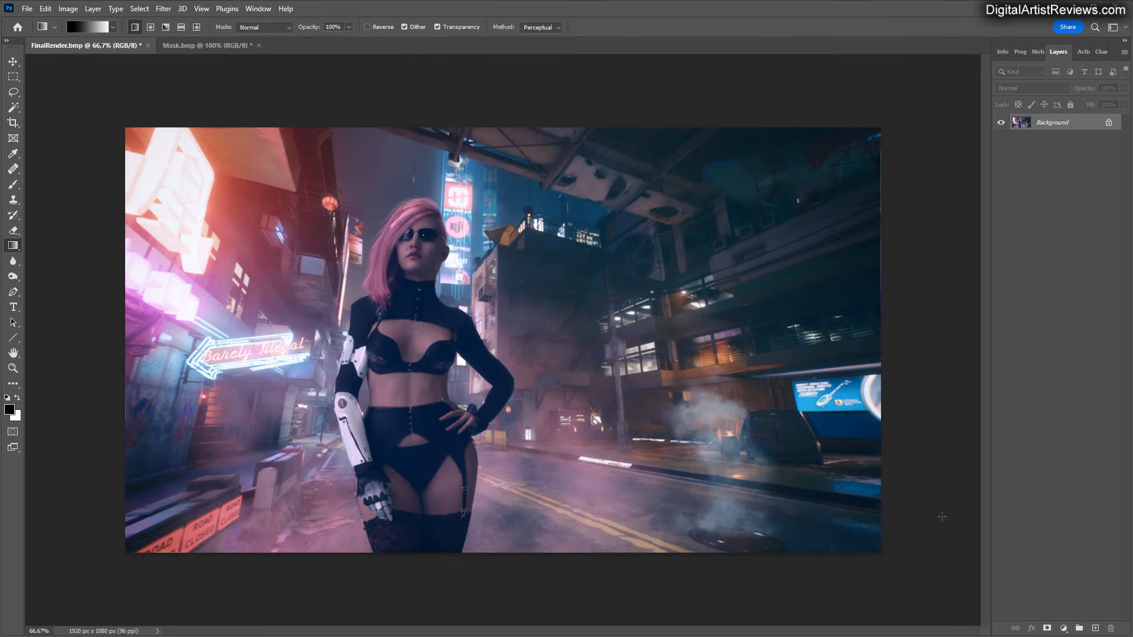
Add a new empty layer above the Background and fill it with black using the Paint Bucket.
left_click(163, 9)
left_click(1124, 53)
left_click(1131, 57)
left_click(436, 134)
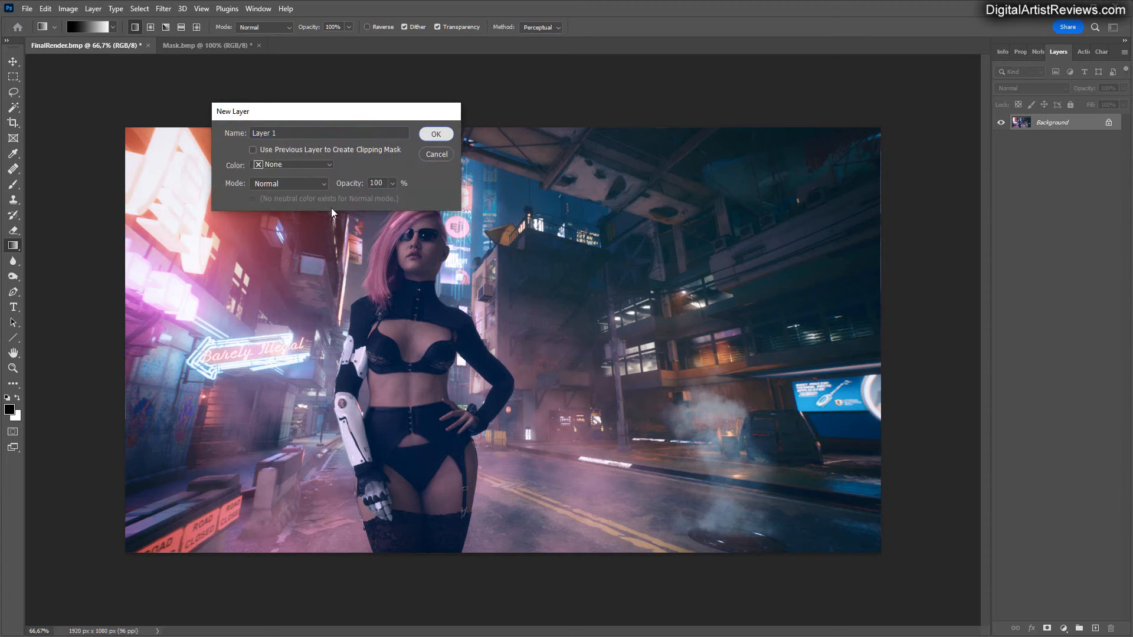
right_click(17, 244)
left_click(49, 258)
left_click(177, 206)
Render a 105mm Prime lens flare at 100% brightness on the black layer, centred in the upper-left area of the image.
left_click(168, 8)
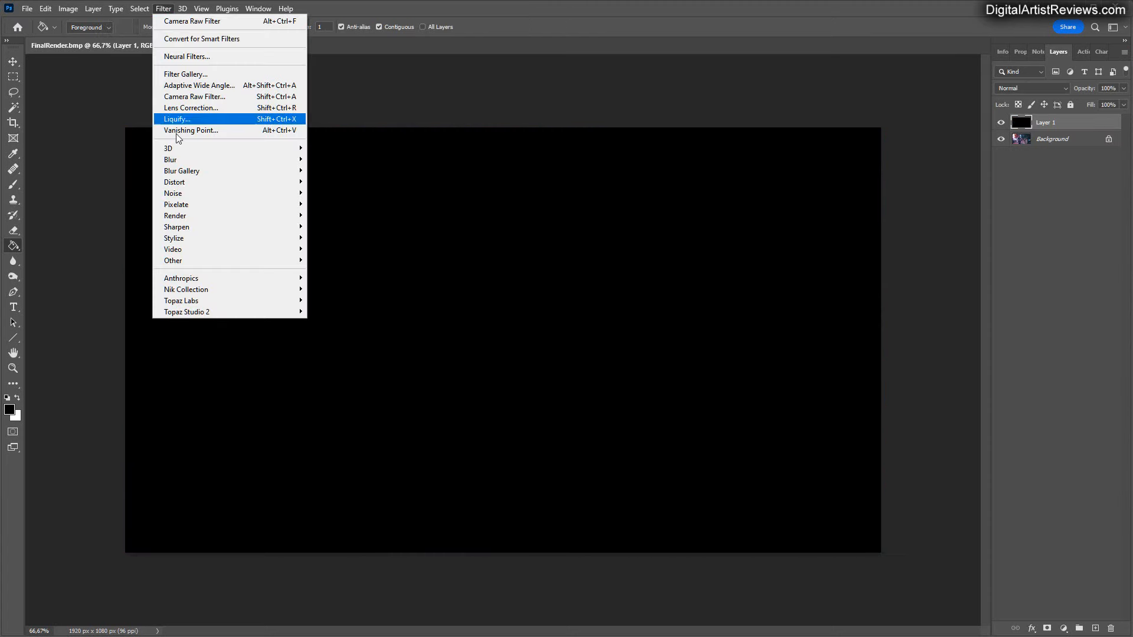
mouse_move(278, 216)
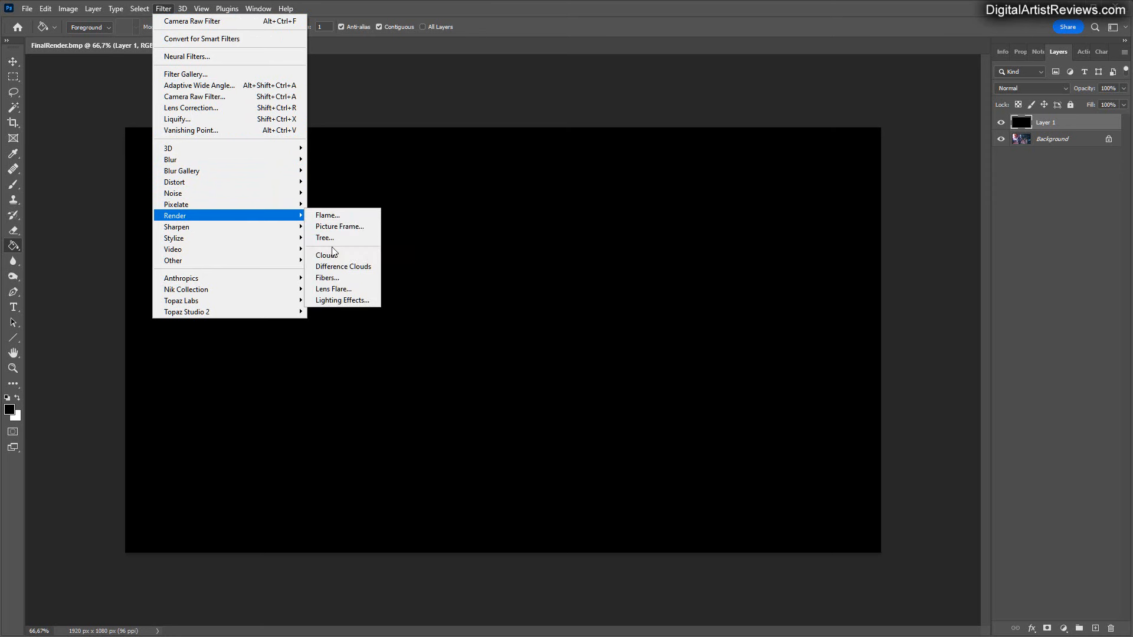
left_click(332, 289)
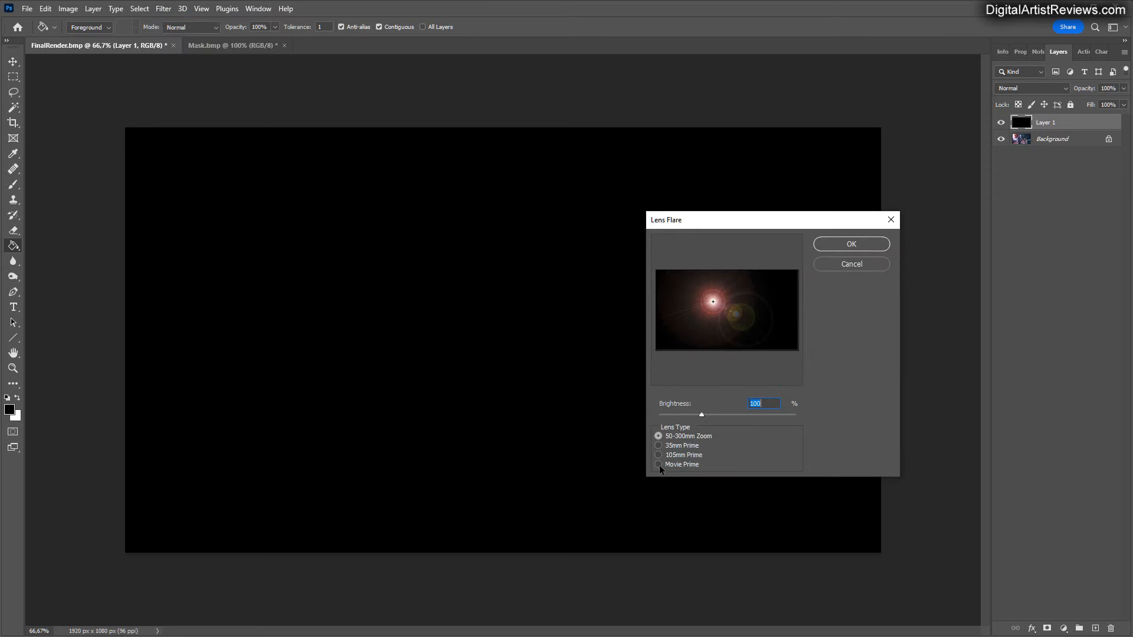
left_click(657, 464)
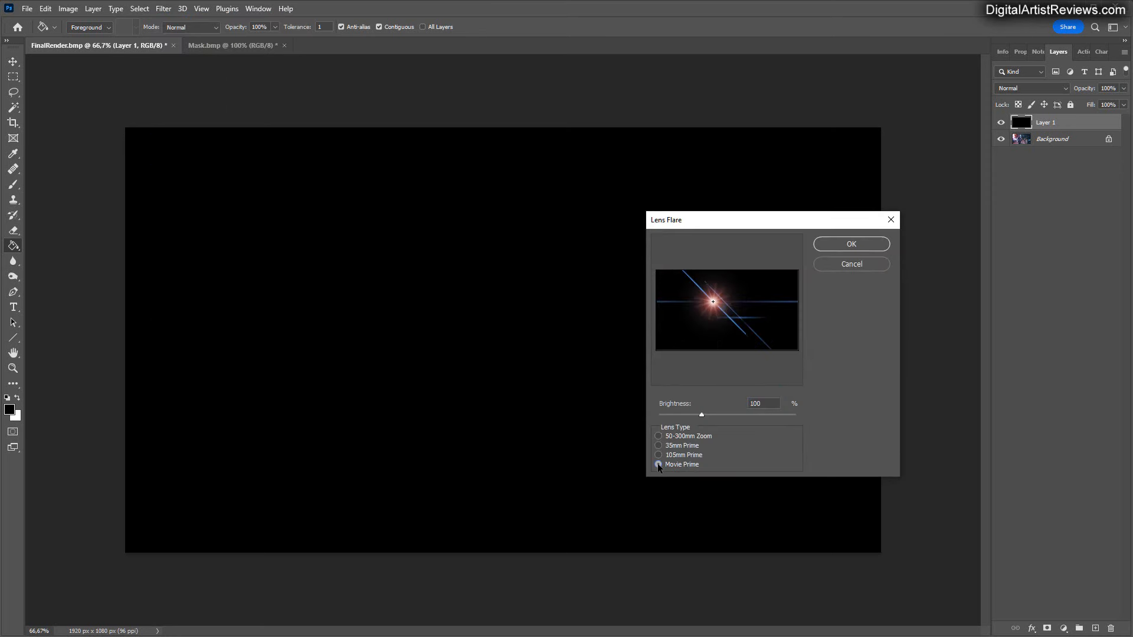
left_click_drag(713, 304, 686, 299)
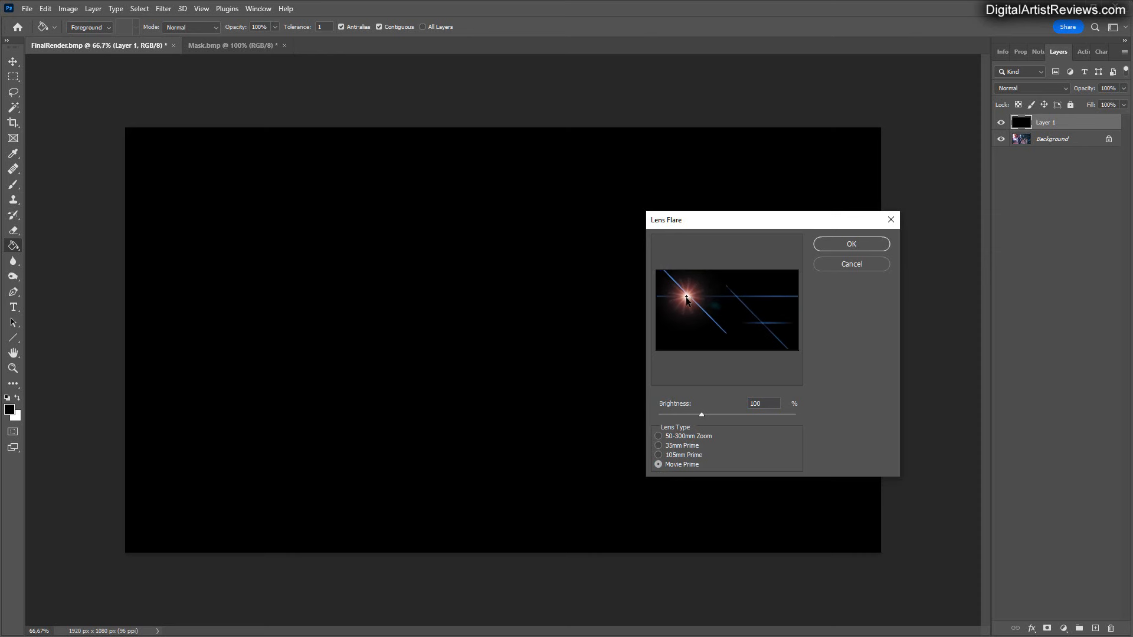
left_click(657, 454)
left_click(683, 302)
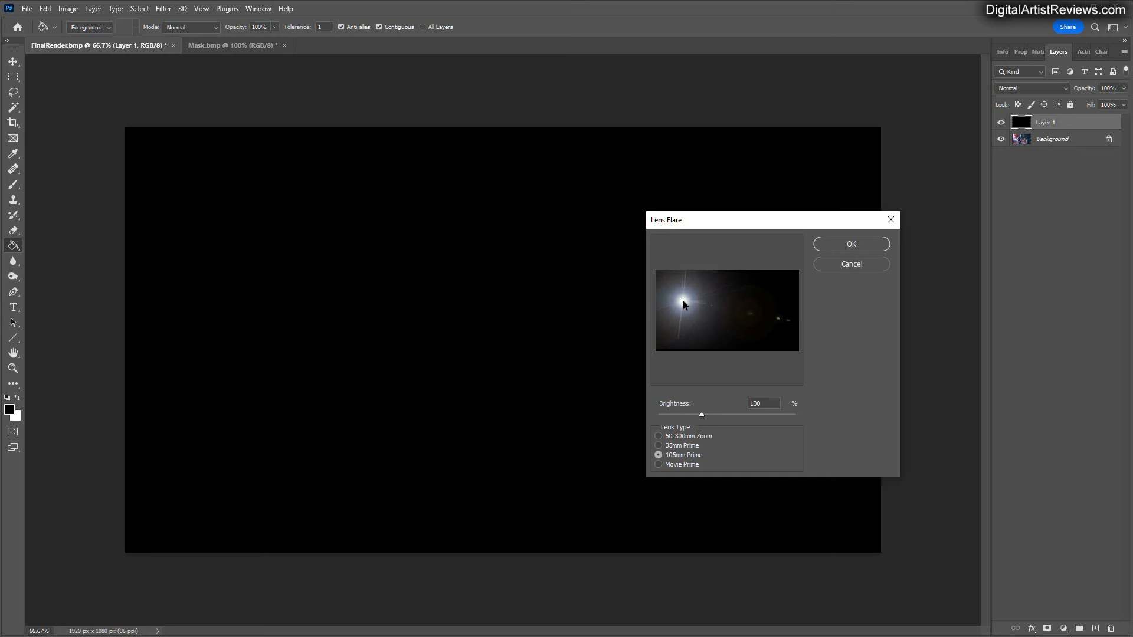
left_click_drag(680, 300, 679, 295)
left_click(833, 245)
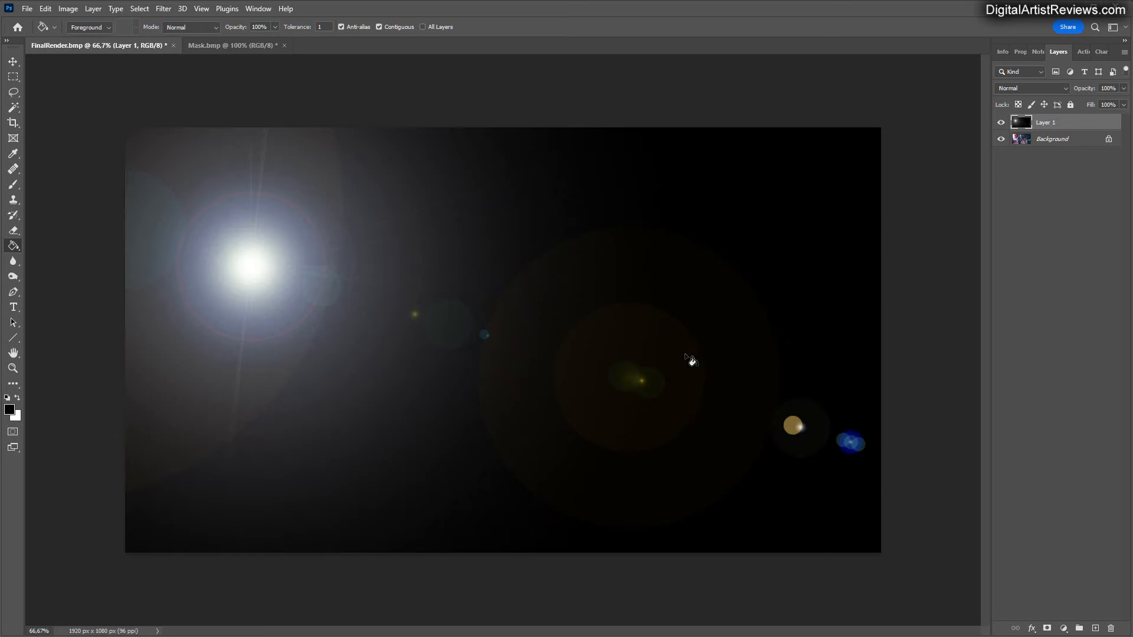
Set the lens flare layer's blend mode to Screen and move the flare onto the bright neon sign in the image's upper-left area.
left_click(1059, 89)
left_click(1014, 188)
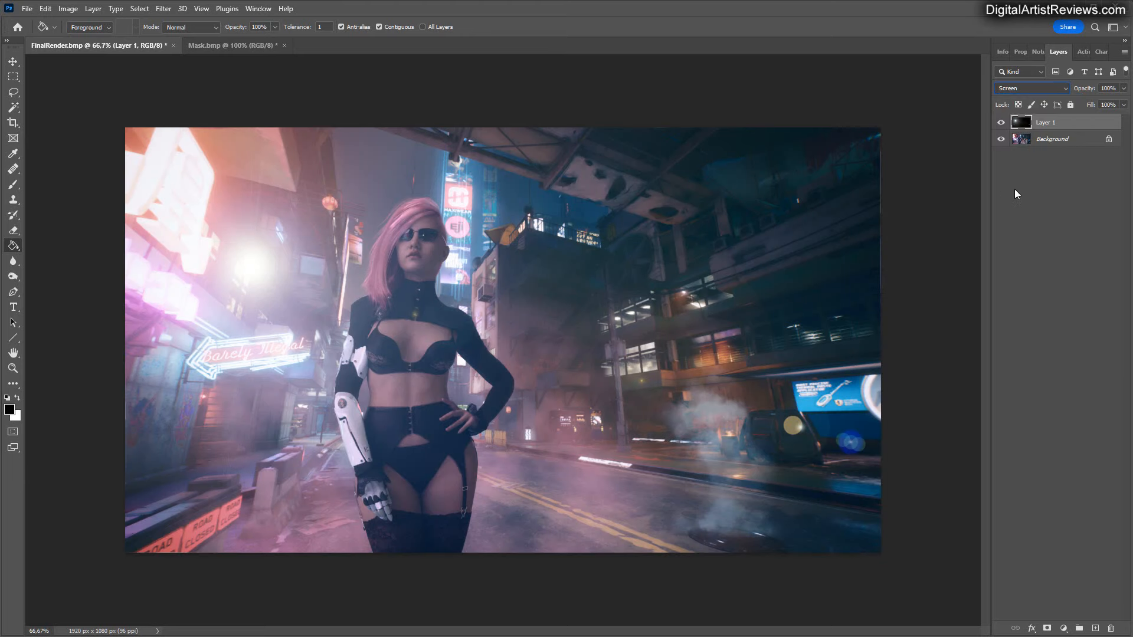
key("m")
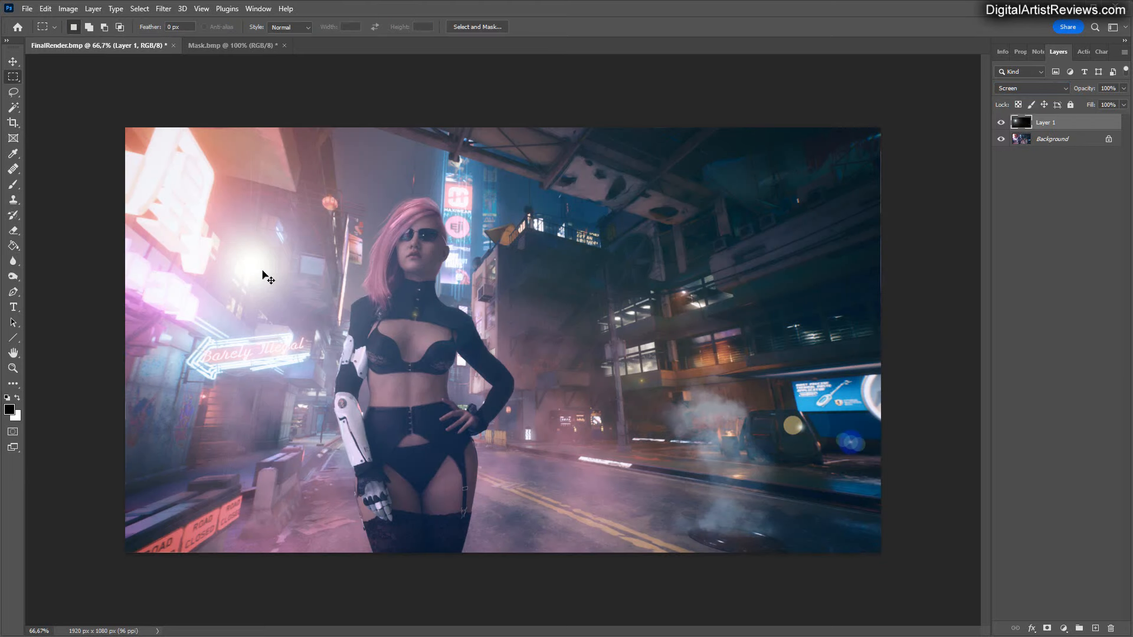
left_click_drag(263, 278, 203, 167, "ctrl")
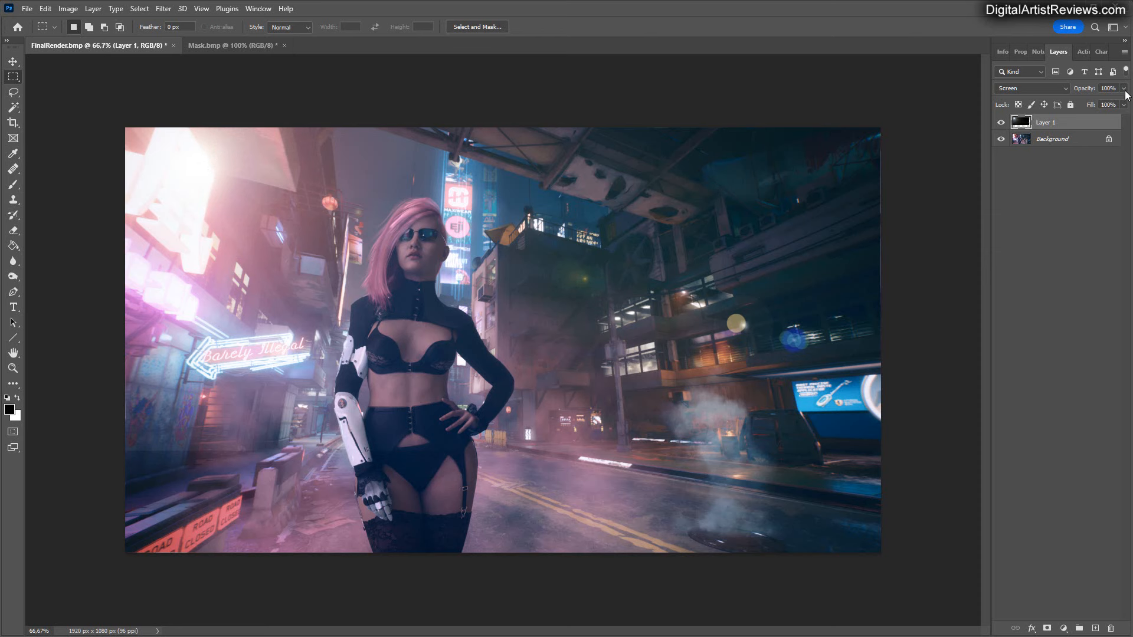
Add a layer mask to the lens flare layer and hide the layer's lower edge with a linear black-to-white gradient on the mask.
left_click(1047, 628)
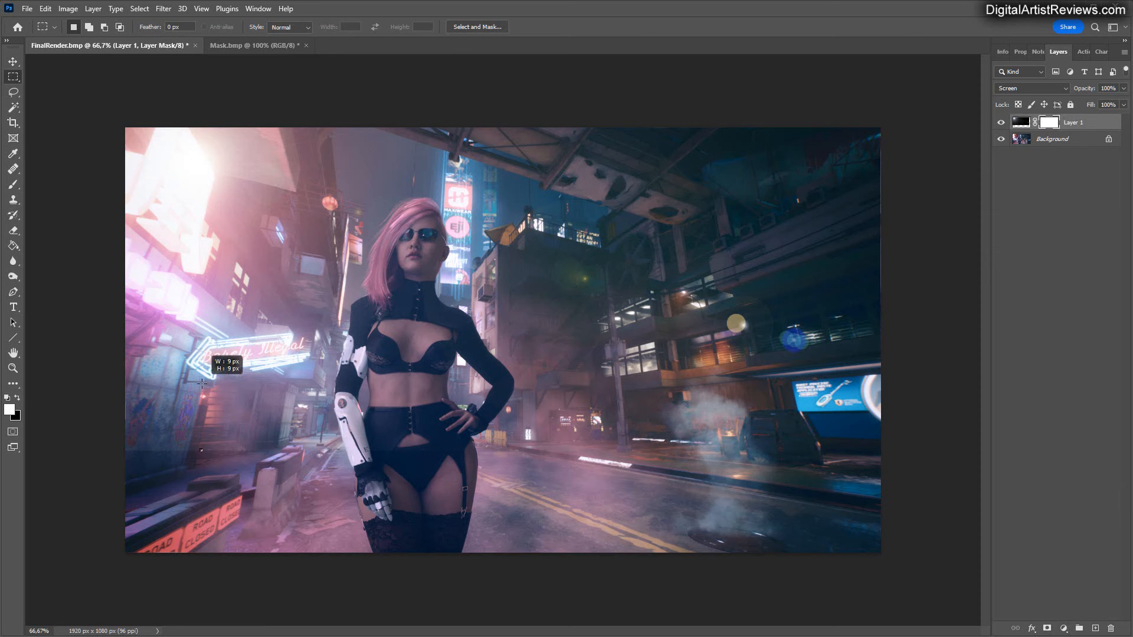
key("g")
key("shift+g")
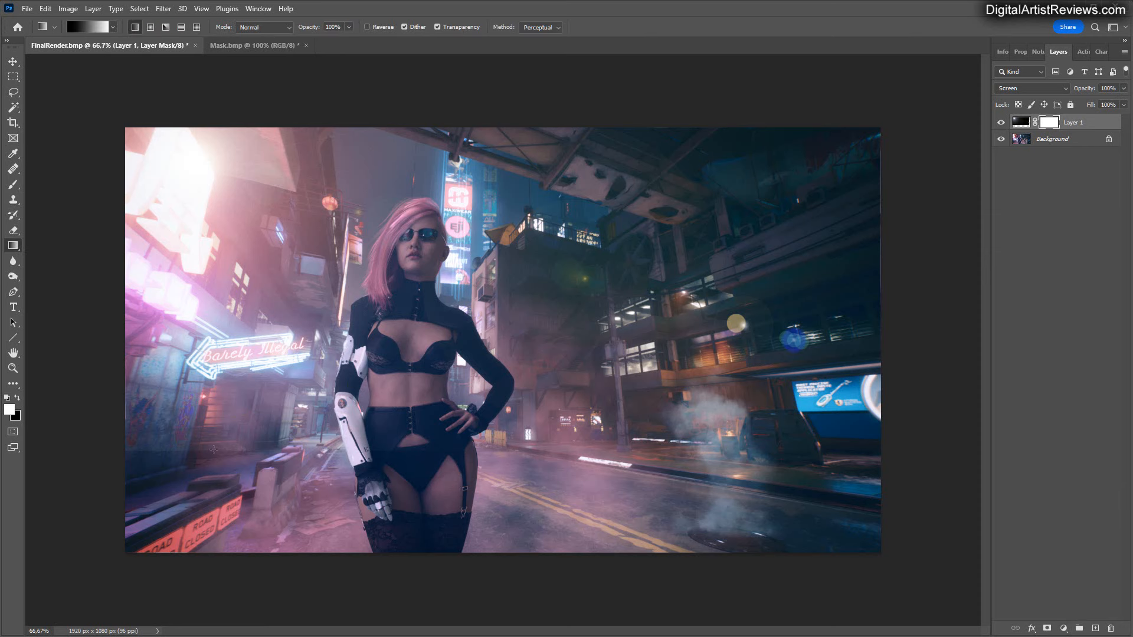
mouse_move(213, 450)
left_mouse_down()
mouse_move(214, 417)
mouse_move(220, 450)
left_mouse_up()
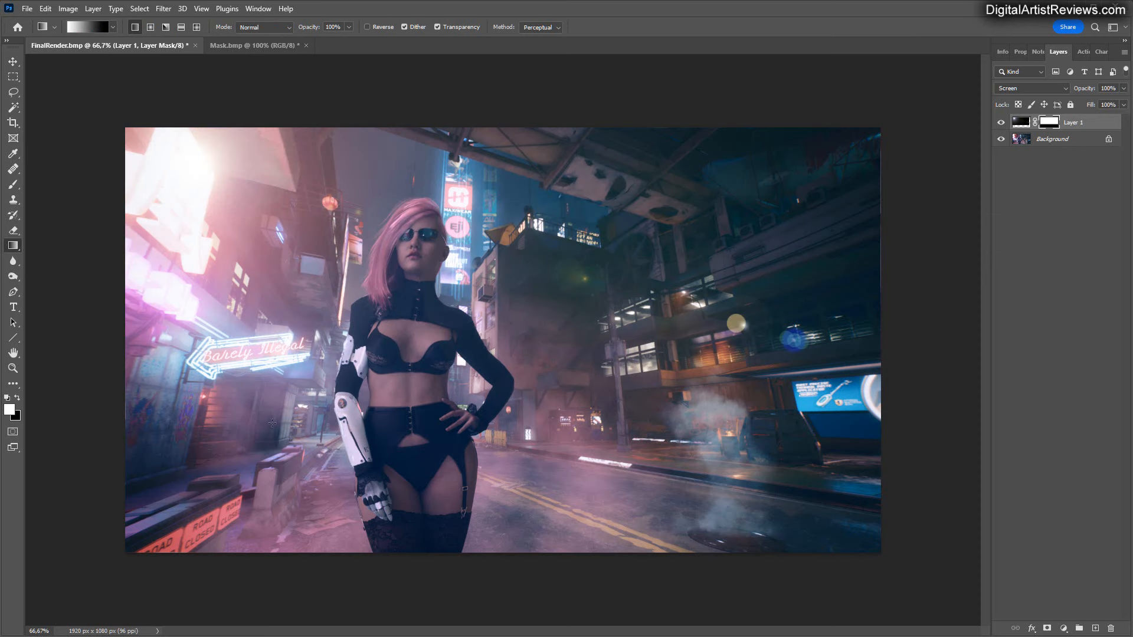
Reduce the lens flare layer's opacity to 51%.
left_click(1020, 122)
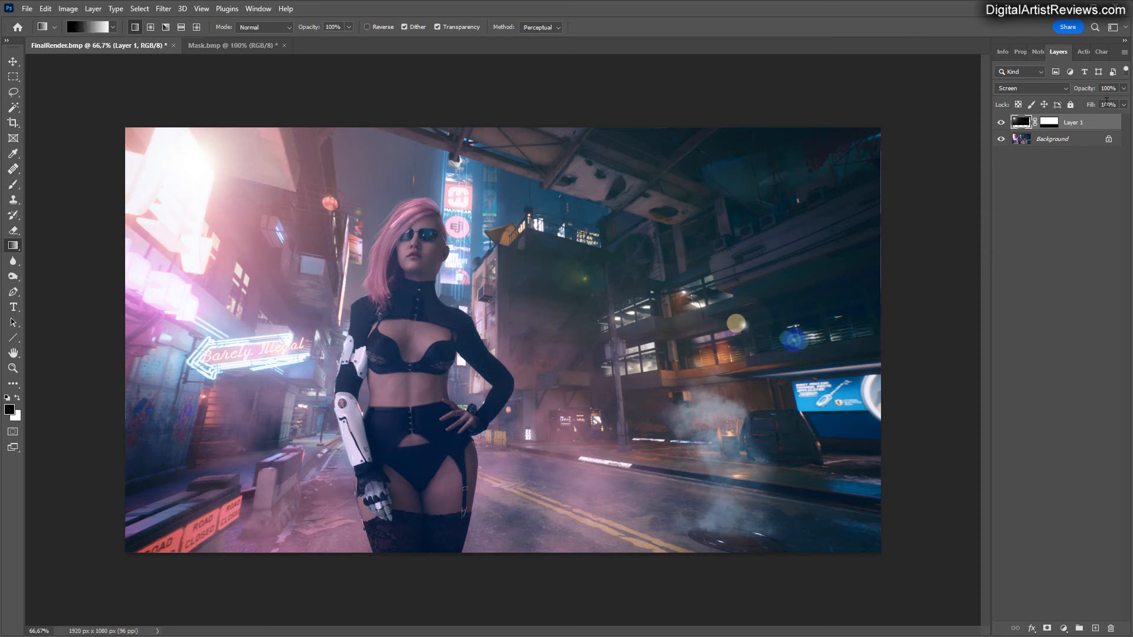
left_click(1125, 88)
left_click_drag(1064, 99, 1097, 105)
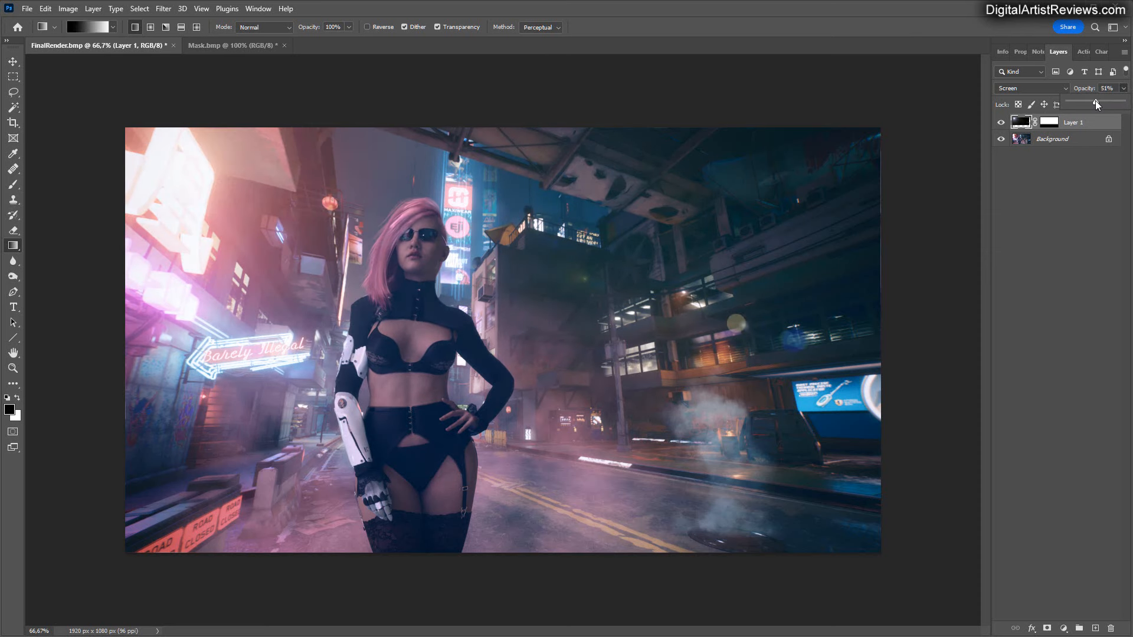